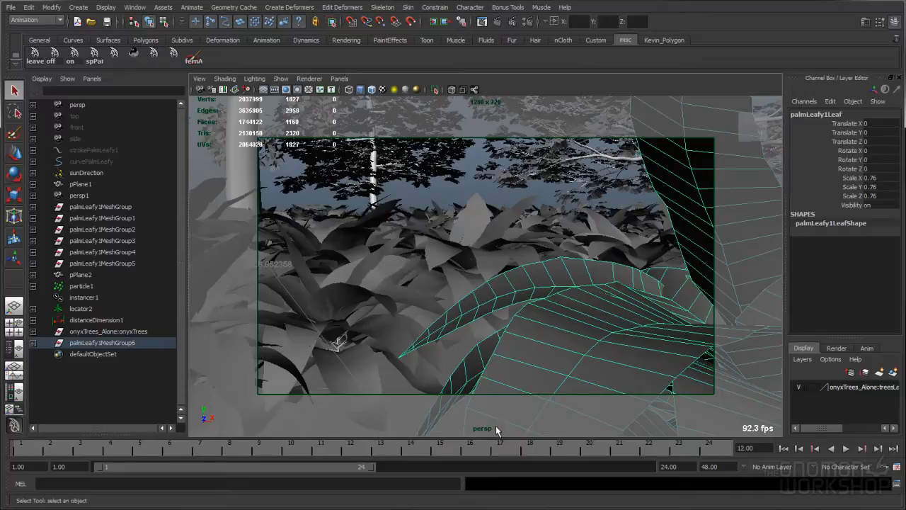
# Step: Examine the foreground palm plants by selecting palmLeafy1MeshGroup2, 3, 4 and 6 one after another
pyautogui.click(459, 196)
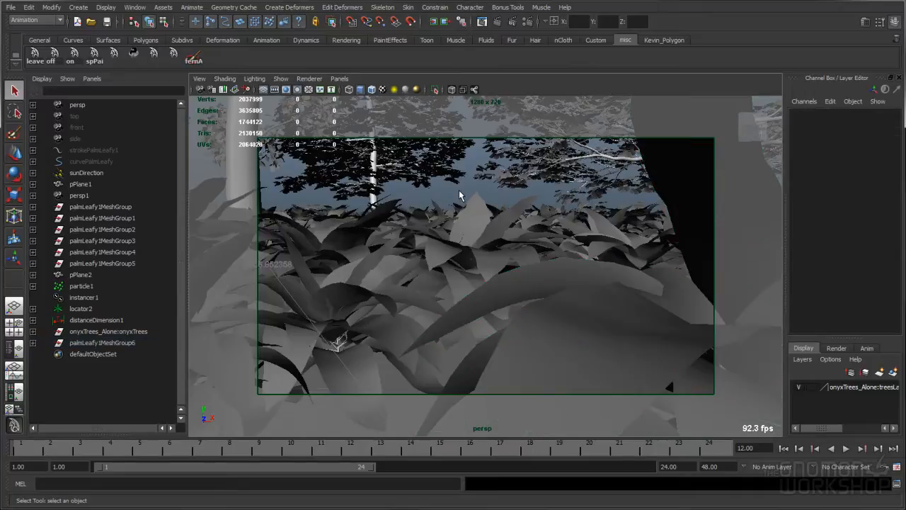
pyautogui.click(557, 376)
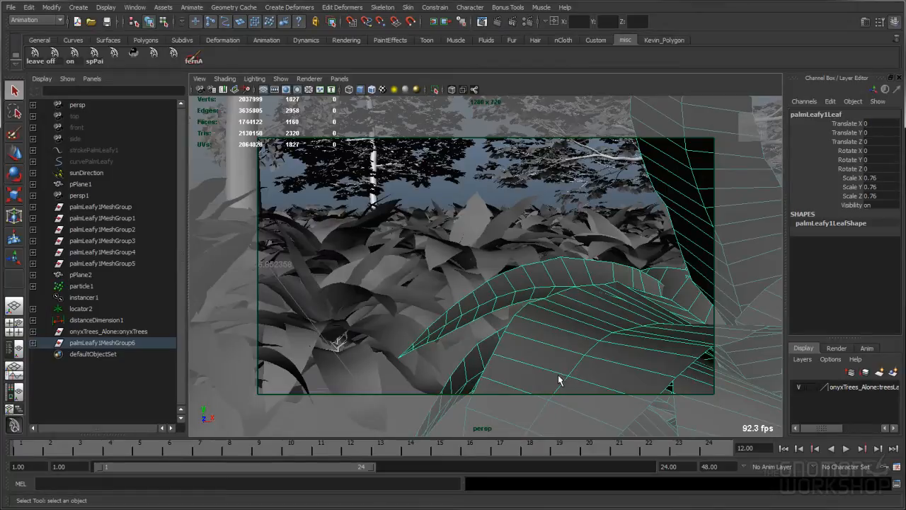
pyautogui.click(113, 343)
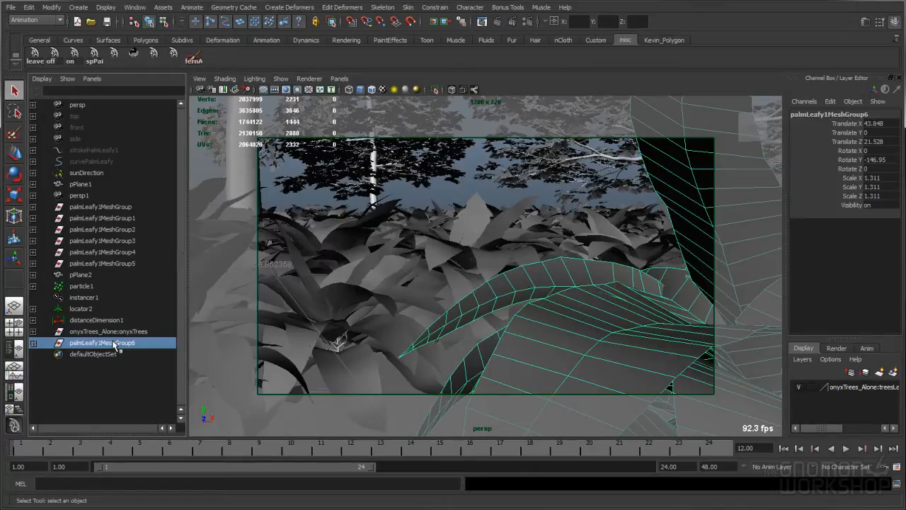
pyautogui.click(104, 254)
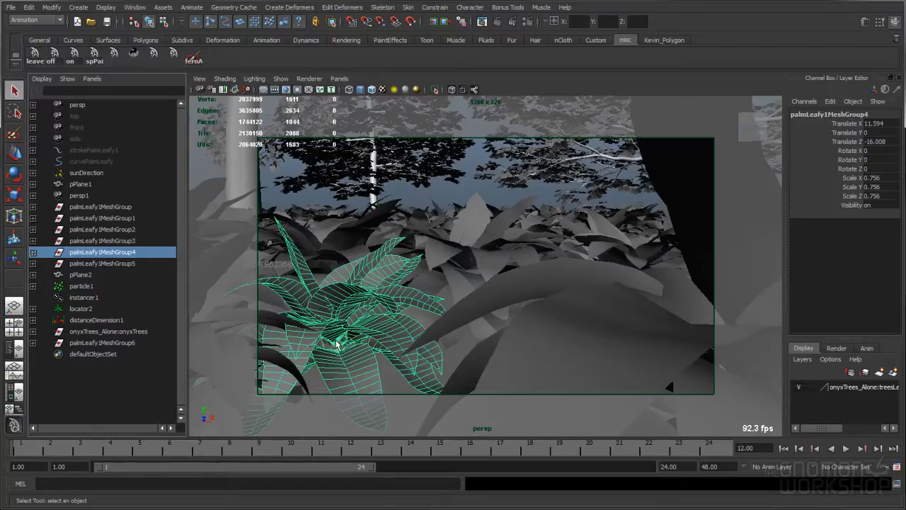
pyautogui.click(117, 242)
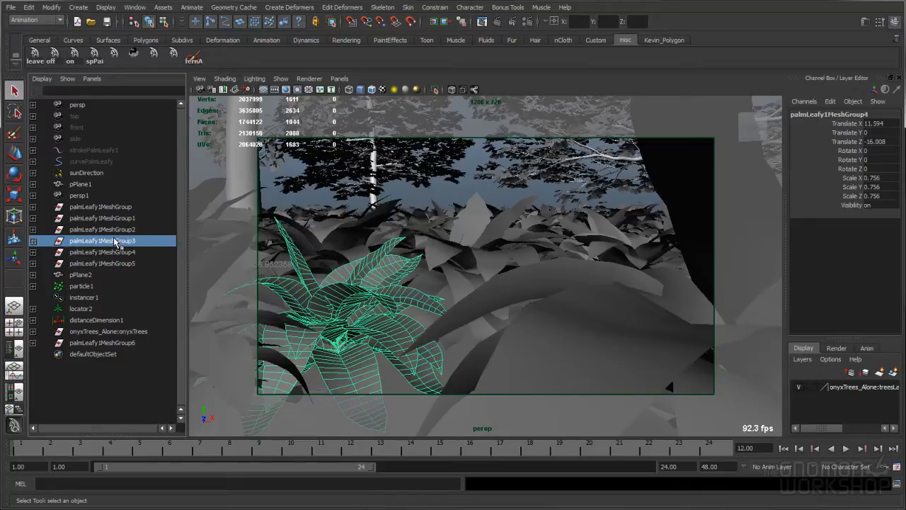
pyautogui.click(134, 230)
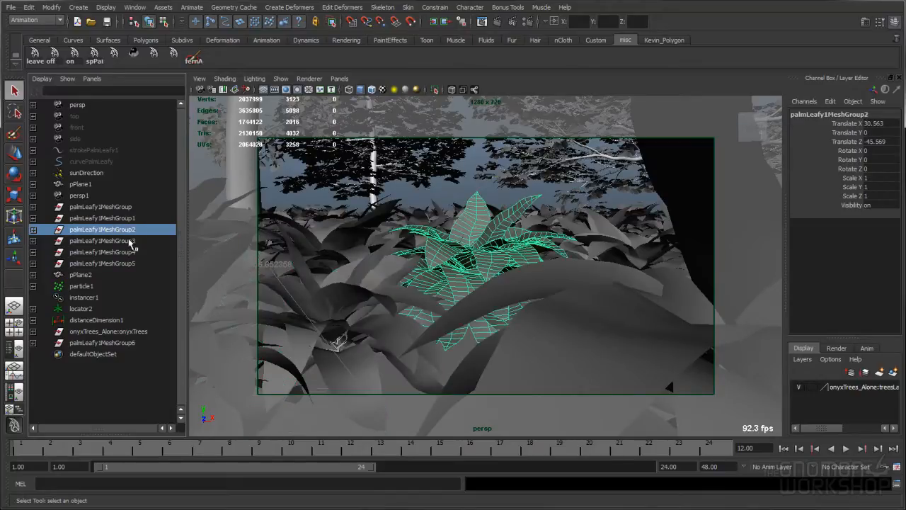
pyautogui.click(131, 241)
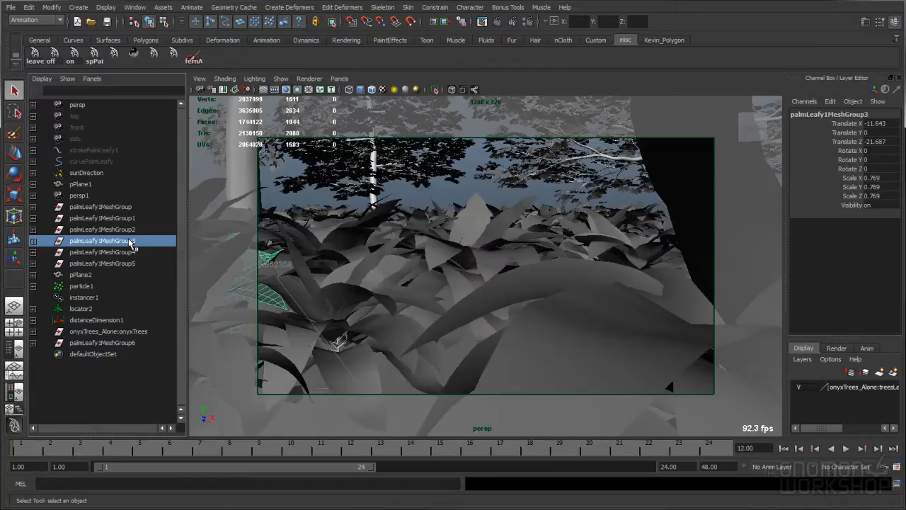
pyautogui.click(419, 294)
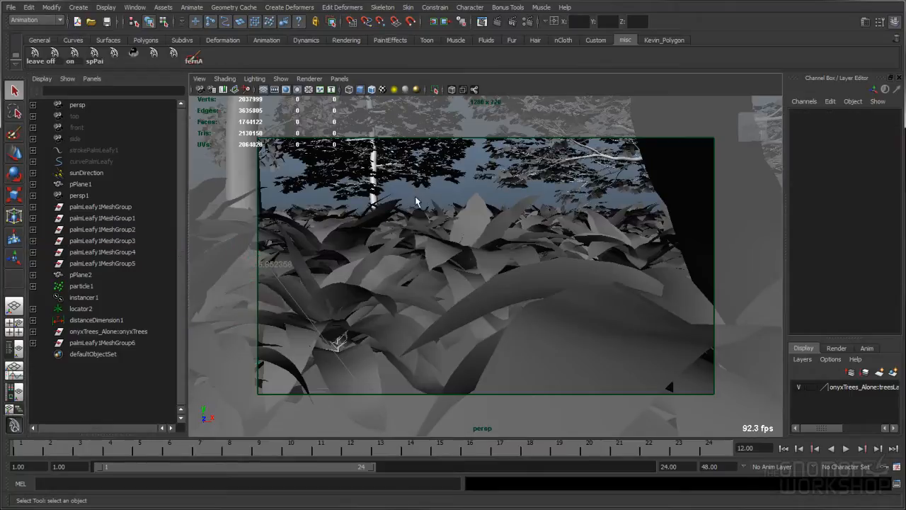
pyautogui.click(106, 343)
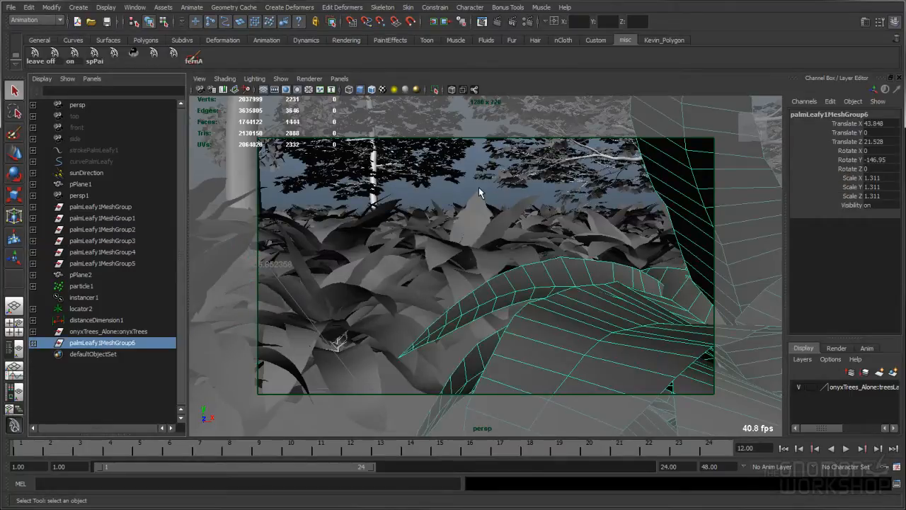
pyautogui.click(608, 338)
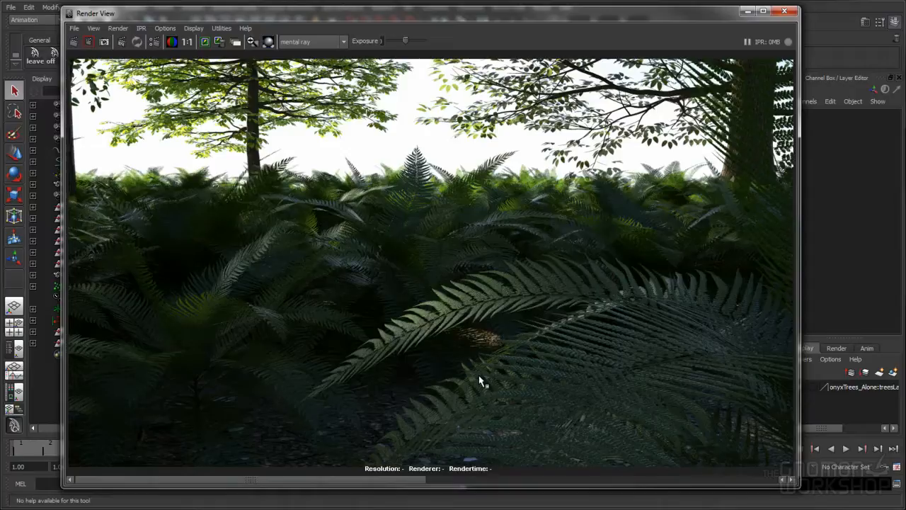
# Step: Inspect the fern leaves in the rendered forest image up close, restore it to 1:1 scale and close the Render View
pyautogui.keyDown('alt'); pyautogui.moveTo(568, 292); pyautogui.dragTo(66, 288, button='right'); pyautogui.keyUp('alt')
pyautogui.keyDown('alt'); pyautogui.moveTo(319, 273); pyautogui.dragTo(265, 266, button='right'); pyautogui.keyUp('alt')
pyautogui.click(187, 42)
pyautogui.click(785, 10)
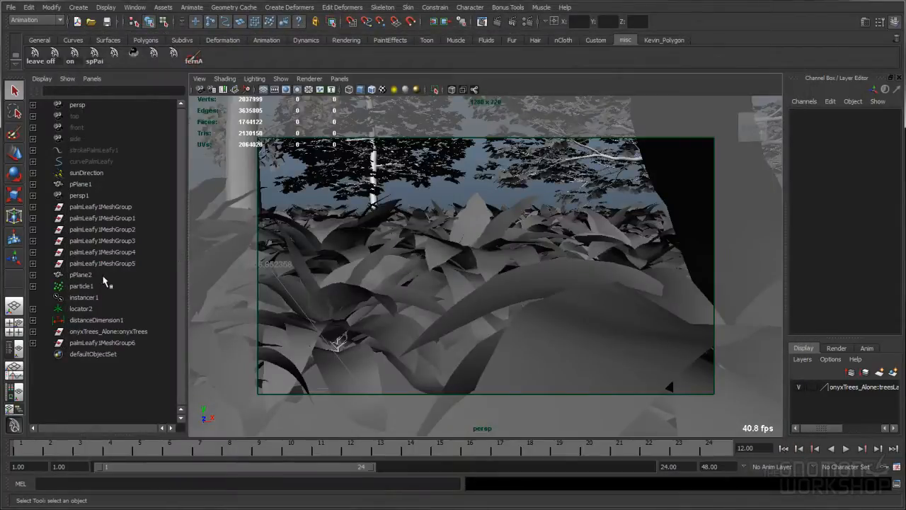
# Step: Hide the onyxTrees_Alone:onyxTrees group by setting its visibility to 0
pyautogui.click(122, 330)
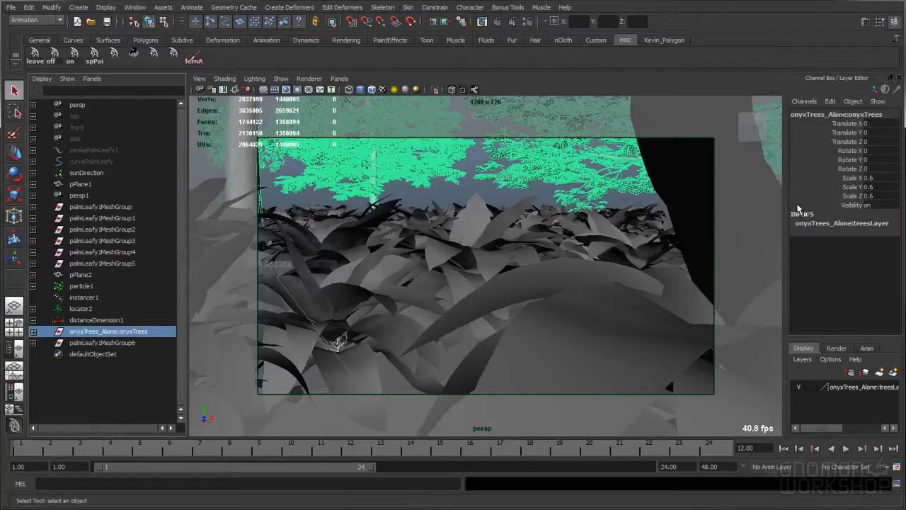
pyautogui.click(875, 205)
pyautogui.write('0')
pyautogui.press('Return')
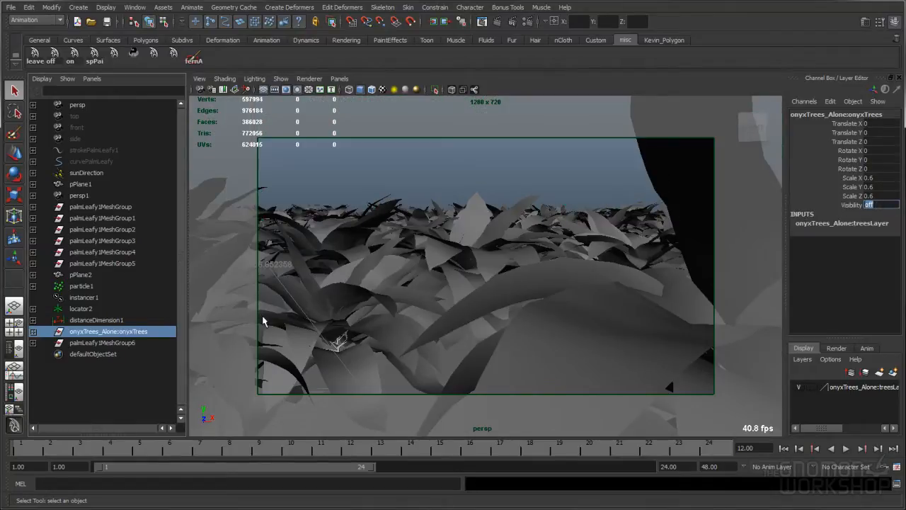
# Step: Set visibility to 0 for particle1, instancer1, locator2, distanceDimension1 and the pPlane2 plane
pyautogui.moveTo(99, 286); pyautogui.dragTo(99, 321)
pyautogui.click(875, 205)
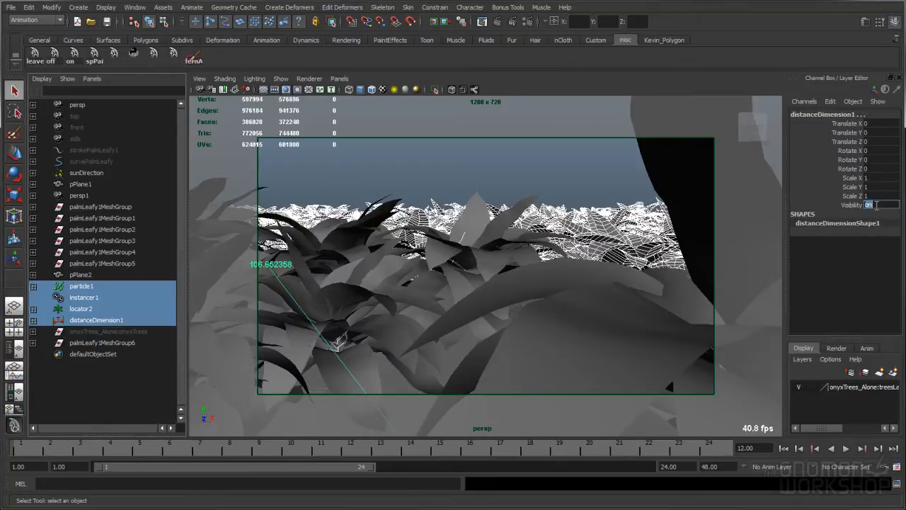
pyautogui.write('0')
pyautogui.press('Return')
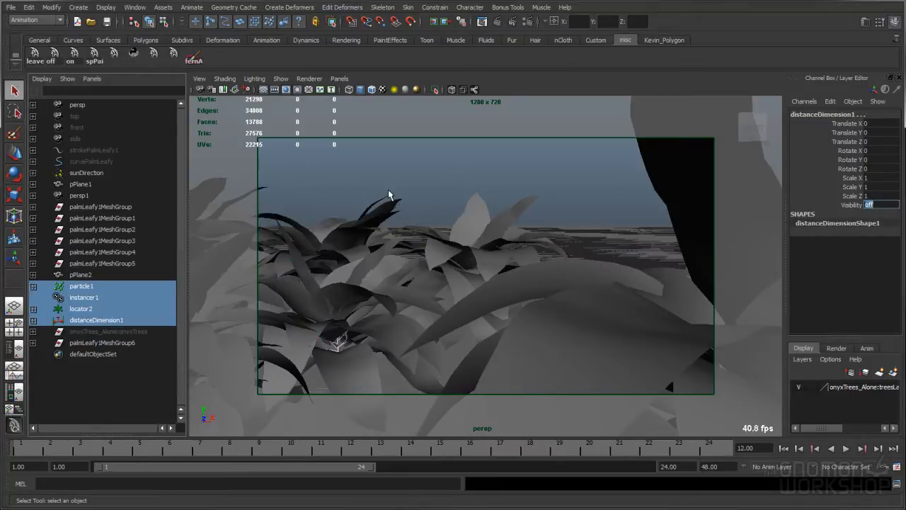
pyautogui.click(106, 275)
pyautogui.click(875, 204)
pyautogui.write('0')
pyautogui.press('Return')
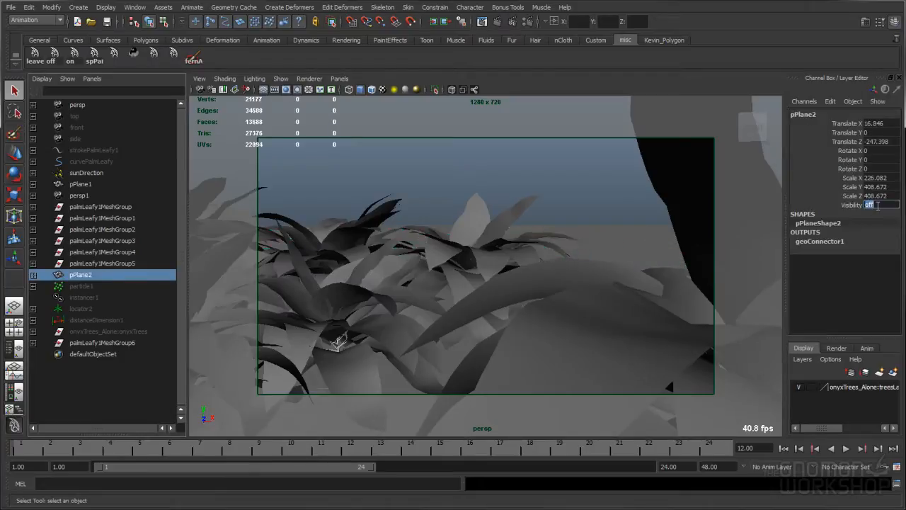
# Step: Hide all seven palm mesh groups, palmLeafy1MeshGroup through palmLeafy1MeshGroup6, by setting their visibility to 0
pyautogui.click(512, 203)
pyautogui.keyDown('alt'); pyautogui.moveTo(513, 202); pyautogui.dragTo(442, 222, button='right'); pyautogui.keyUp('alt')
pyautogui.keyDown('alt'); pyautogui.moveTo(441, 222); pyautogui.dragTo(449, 241); pyautogui.keyUp('alt')
pyautogui.keyDown('alt'); pyautogui.moveTo(448, 242); pyautogui.dragTo(325, 244, button='right'); pyautogui.keyUp('alt')
pyautogui.keyDown('alt'); pyautogui.moveTo(325, 244); pyautogui.dragTo(397, 227, button='middle'); pyautogui.keyUp('alt')
pyautogui.keyDown('alt'); pyautogui.moveTo(397, 227); pyautogui.dragTo(443, 229, button='right'); pyautogui.keyUp('alt')
pyautogui.keyDown('alt'); pyautogui.moveTo(425, 228); pyautogui.dragTo(416, 244); pyautogui.keyUp('alt')
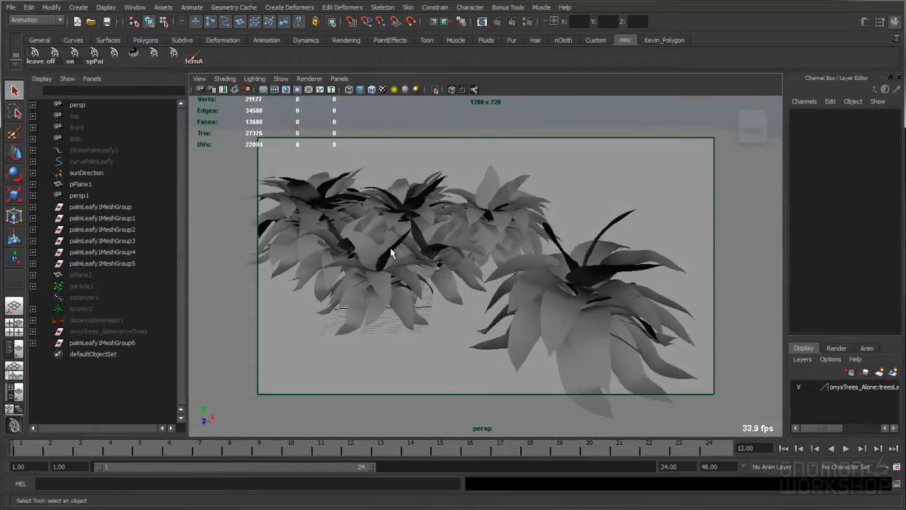
pyautogui.moveTo(120, 207); pyautogui.dragTo(124, 264)
pyautogui.keyDown('ctrl'); pyautogui.click(115, 343); pyautogui.keyUp('ctrl')
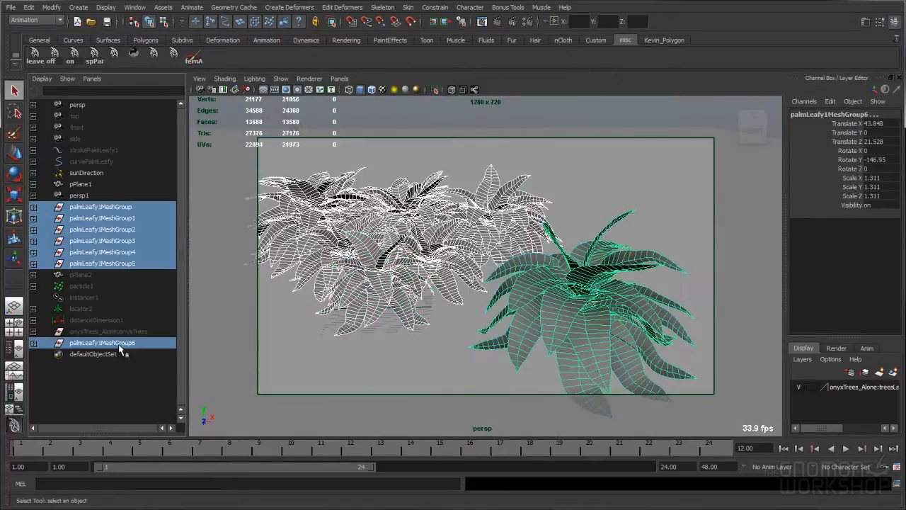
pyautogui.doubleClick(869, 204)
pyautogui.write('0')
pyautogui.press('Return')
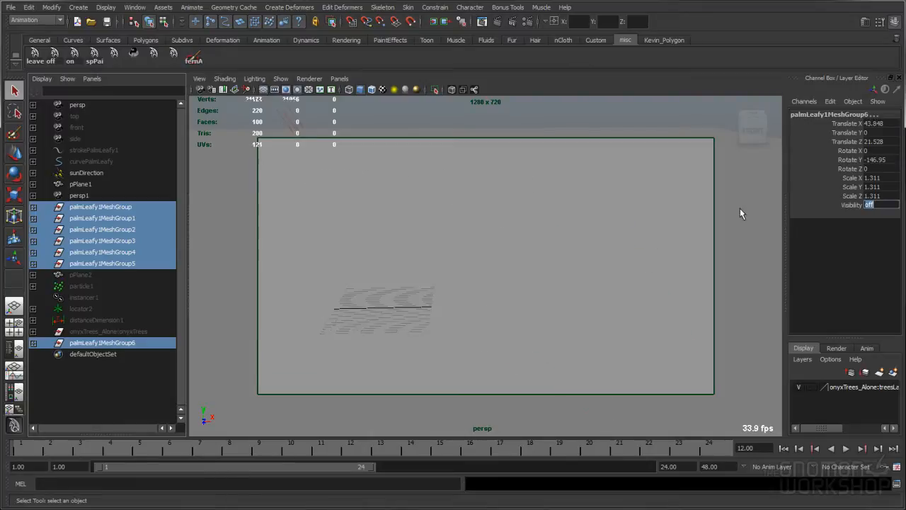
# Step: Show the hidden strokePalmLeafy1 Paint Effects stroke and frame the plant
pyautogui.click(120, 150)
pyautogui.click(106, 8)
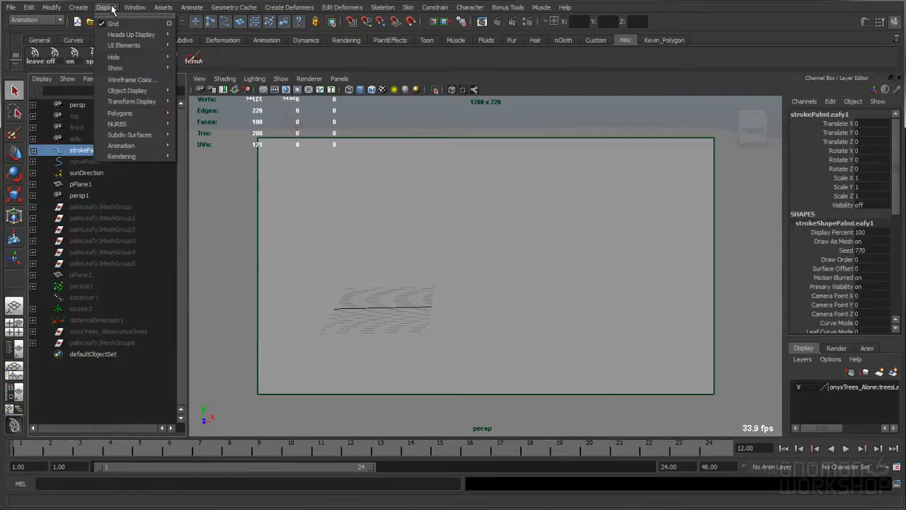
pyautogui.moveTo(124, 68)
pyautogui.click(195, 94)
pyautogui.keyDown('alt'); pyautogui.moveTo(358, 210); pyautogui.dragTo(451, 193, button='middle'); pyautogui.keyUp('alt')
pyautogui.keyDown('alt'); pyautogui.moveTo(452, 193); pyautogui.dragTo(499, 188, button='right'); pyautogui.keyUp('alt')
pyautogui.keyDown('alt'); pyautogui.moveTo(468, 189); pyautogui.dragTo(465, 197); pyautogui.keyUp('alt')
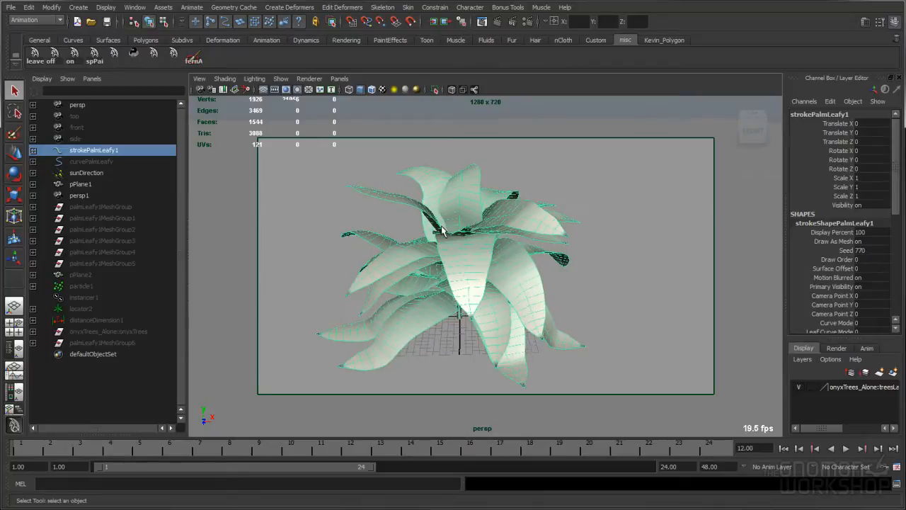
# Step: Examine the palm stroke's leaves, central stem and branches from several angles and up close
pyautogui.click(439, 114)
pyautogui.keyDown('alt'); pyautogui.moveTo(438, 235); pyautogui.dragTo(467, 227); pyautogui.keyUp('alt')
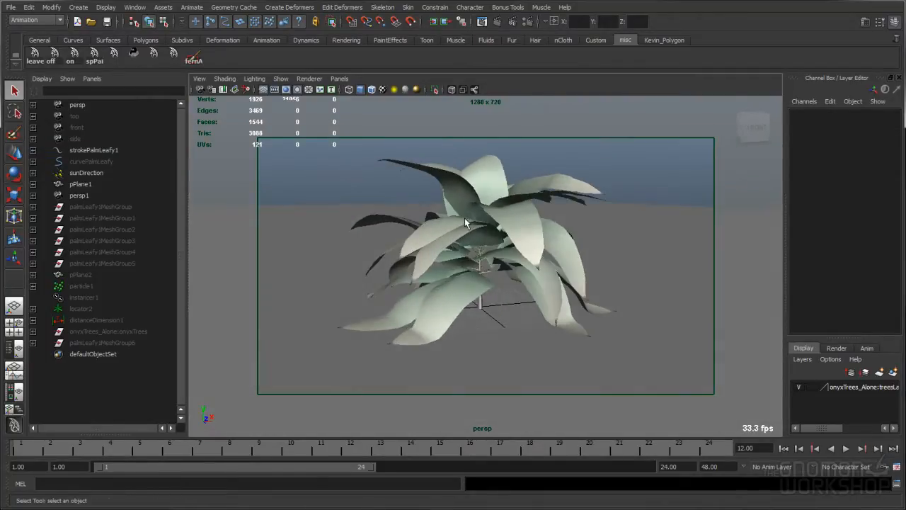
pyautogui.keyDown('alt'); pyautogui.moveTo(469, 224); pyautogui.dragTo(456, 220, button='middle'); pyautogui.keyUp('alt')
pyautogui.keyDown('alt'); pyautogui.moveTo(456, 220); pyautogui.dragTo(489, 233, button='right'); pyautogui.keyUp('alt')
pyautogui.keyDown('alt'); pyautogui.moveTo(455, 276); pyautogui.dragTo(615, 289, button='right'); pyautogui.keyUp('alt')
pyautogui.keyDown('alt'); pyautogui.moveTo(454, 271); pyautogui.dragTo(457, 249, button='middle'); pyautogui.keyUp('alt')
pyautogui.keyDown('alt'); pyautogui.moveTo(456, 250); pyautogui.dragTo(491, 245, button='right'); pyautogui.keyUp('alt')
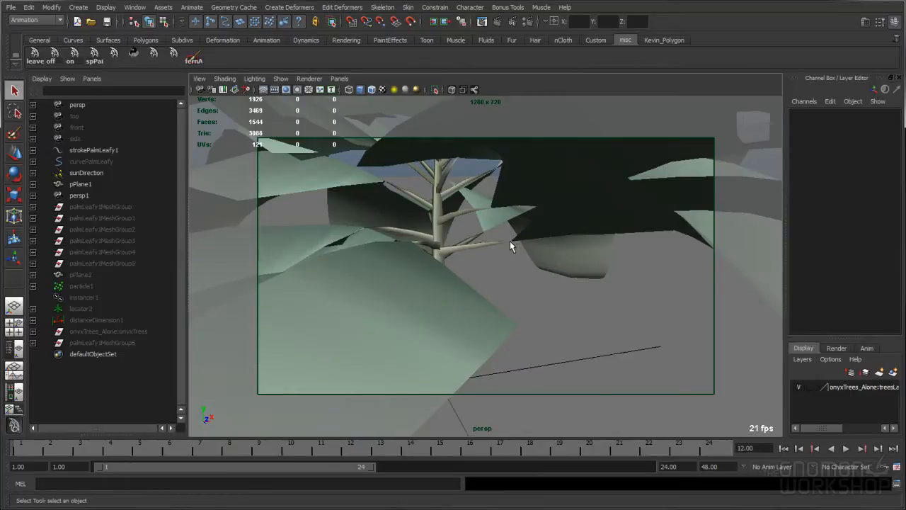
pyautogui.keyDown('alt'); pyautogui.moveTo(511, 242); pyautogui.dragTo(379, 247, button='right'); pyautogui.keyUp('alt')
pyautogui.moveTo(389, 244)
pyautogui.keyDown('alt'); pyautogui.mouseDown()
pyautogui.moveTo(349, 251)
pyautogui.moveTo(381, 257)
pyautogui.mouseUp(); pyautogui.keyUp('alt')
pyautogui.keyDown('alt'); pyautogui.moveTo(381, 258); pyautogui.dragTo(396, 234, button='right'); pyautogui.keyUp('alt')
pyautogui.keyDown('alt'); pyautogui.moveTo(396, 234); pyautogui.dragTo(453, 234); pyautogui.keyUp('alt')
pyautogui.keyDown('alt'); pyautogui.moveTo(453, 231); pyautogui.dragTo(427, 223, button='right'); pyautogui.keyUp('alt')
pyautogui.keyDown('alt'); pyautogui.moveTo(426, 223); pyautogui.dragTo(388, 225, button='middle'); pyautogui.keyUp('alt')
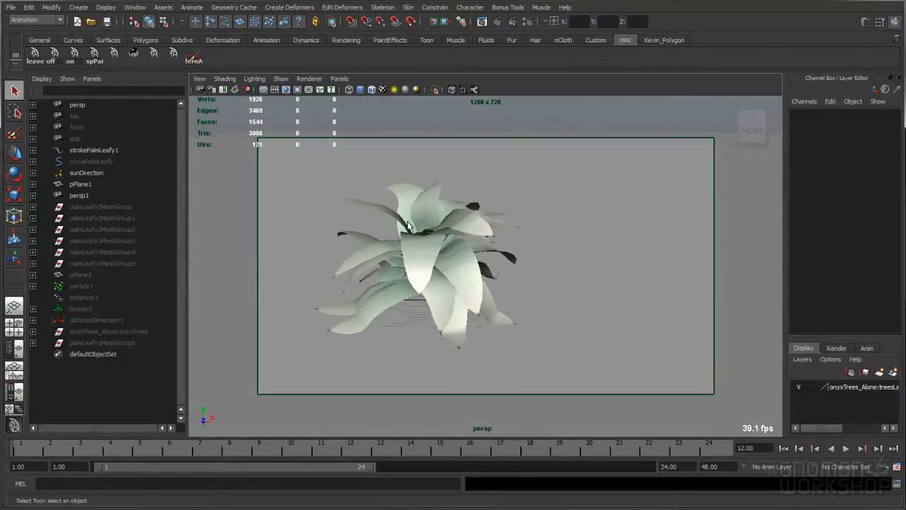
# Step: Paint a short stroke beside the existing plant with the palmLeafy brush from the Visor's plantsMesh folder, and close the Visor
pyautogui.click(134, 7)
pyautogui.moveTo(157, 35)
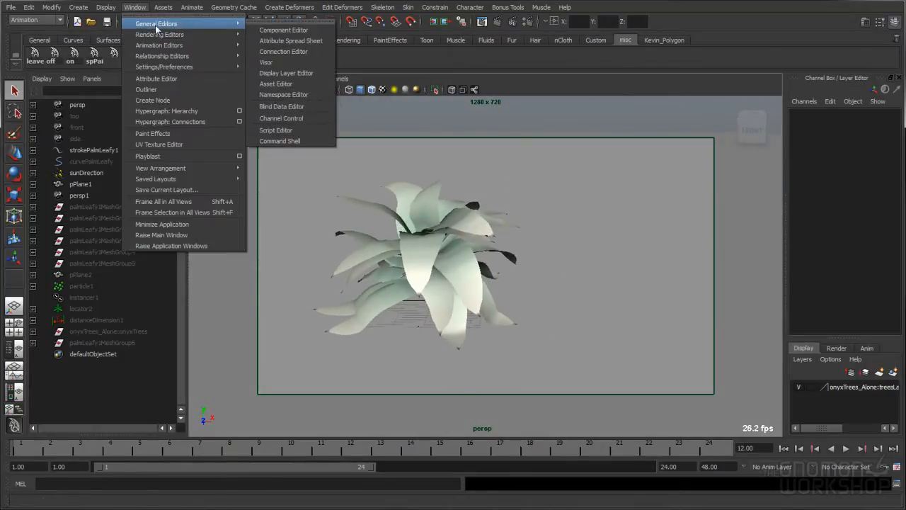
pyautogui.click(266, 62)
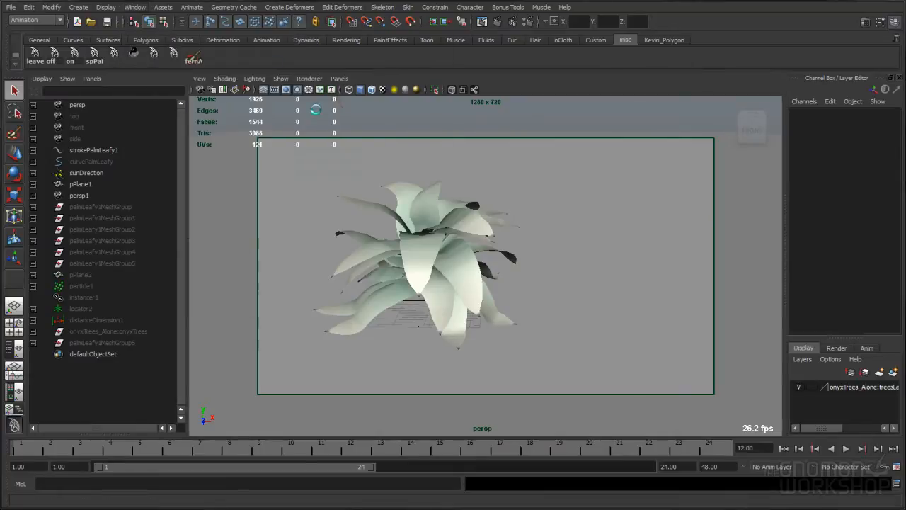
pyautogui.click(61, 376)
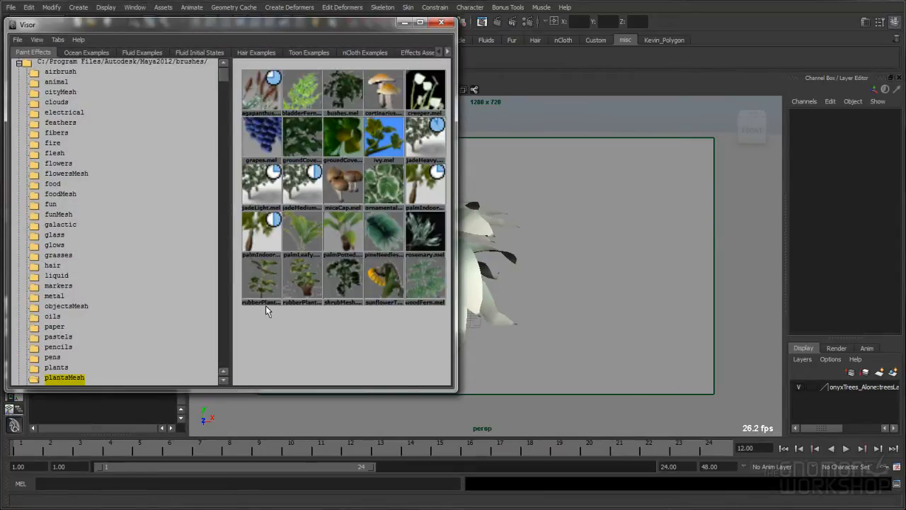
pyautogui.click(296, 235)
pyautogui.moveTo(590, 308); pyautogui.dragTo(594, 312)
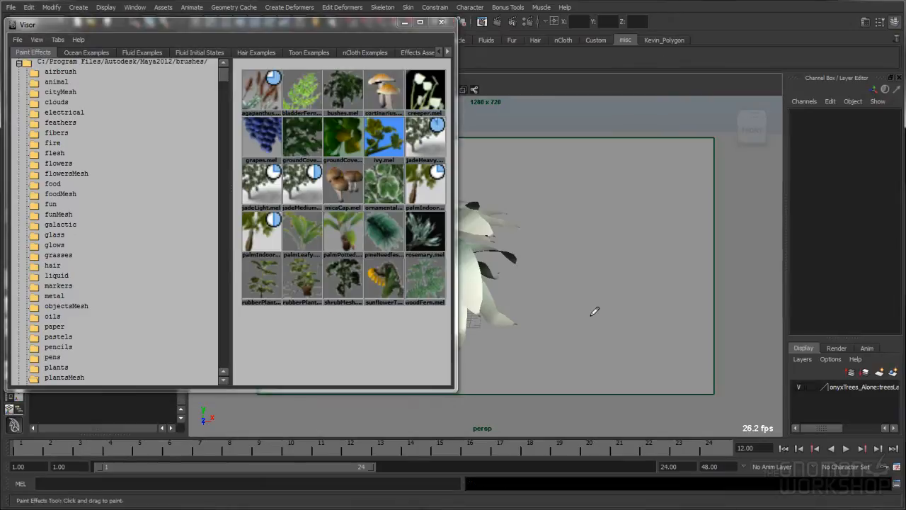
pyautogui.click(442, 22)
pyautogui.hotkey('ctrl', 'a')
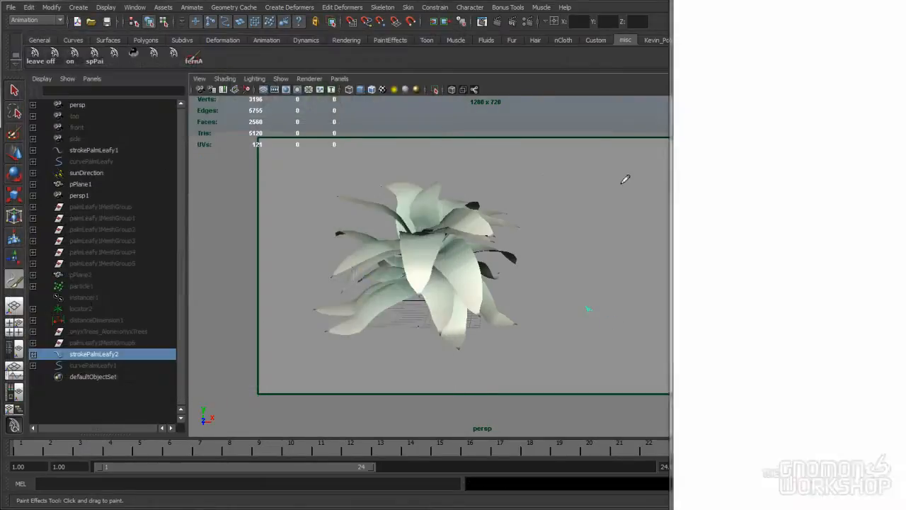
pyautogui.click(848, 3)
pyautogui.moveTo(817, 79); pyautogui.dragTo(905, 79)
pyautogui.hotkey('ctrl', 'a')
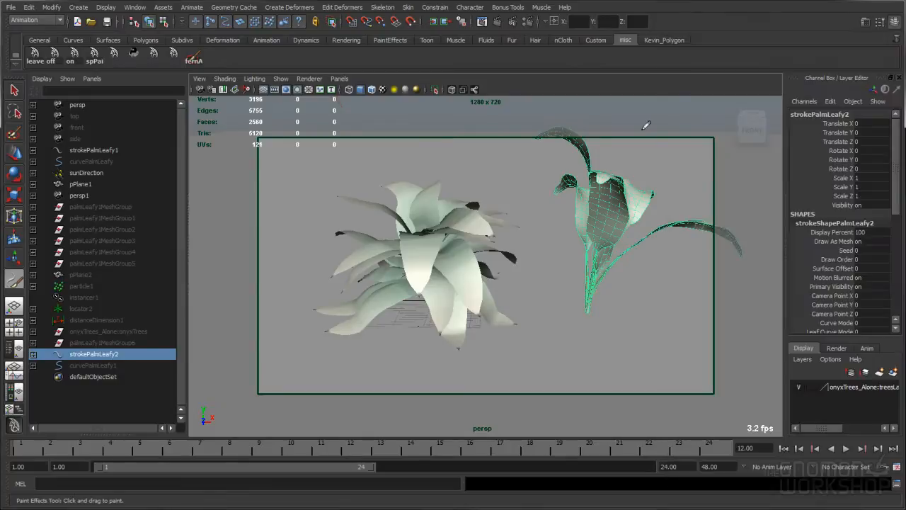
# Step: Return to the Select Tool and open the palmLeafy2 brush attributes of the newly painted stroke, with the plant in view
pyautogui.press('q')
pyautogui.click(587, 111)
pyautogui.keyDown('alt'); pyautogui.moveTo(577, 248); pyautogui.dragTo(517, 219); pyautogui.keyUp('alt')
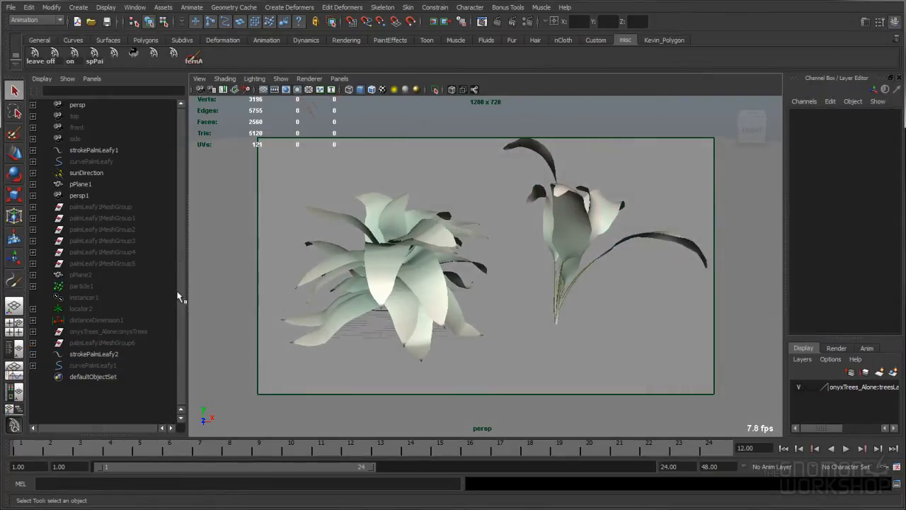
pyautogui.click(93, 354)
pyautogui.hotkey('ctrl', 'a')
pyautogui.keyDown('alt'); pyautogui.moveTo(579, 177); pyautogui.dragTo(405, 176, button='middle'); pyautogui.keyUp('alt')
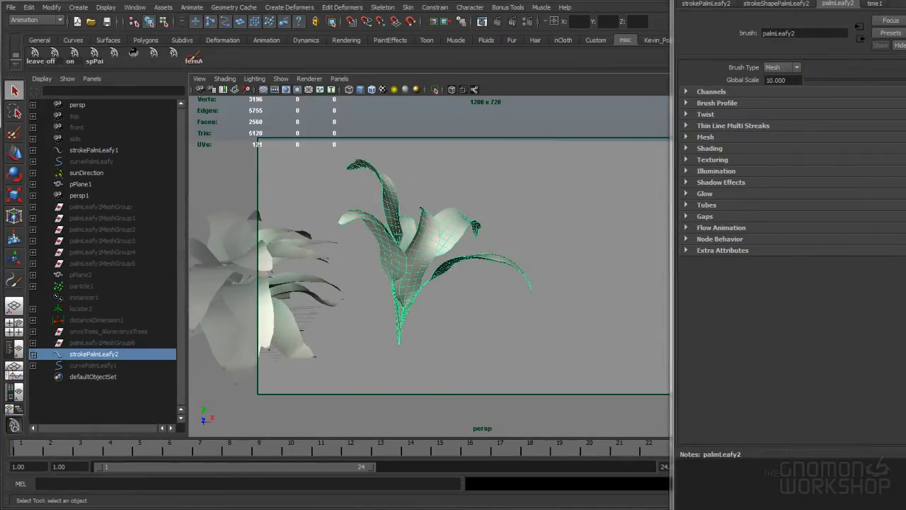
pyautogui.moveTo(754, 0); pyautogui.dragTo(664, 0)
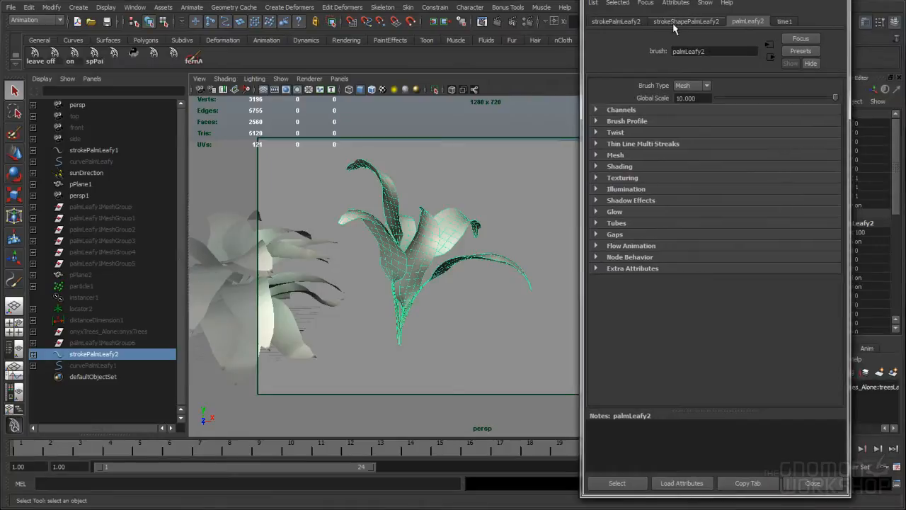
# Step: Turn off Leaves in the palmLeafy2 brush's tube growth settings
pyautogui.click(618, 224)
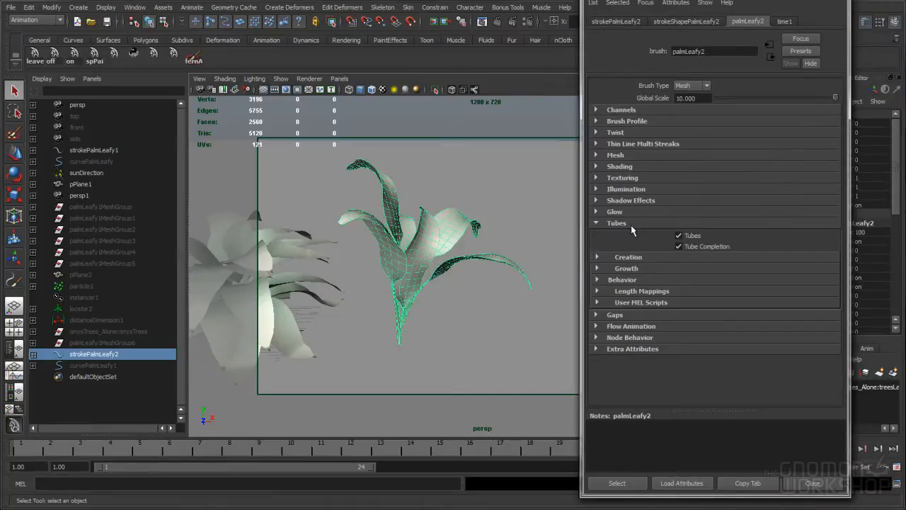
pyautogui.click(627, 269)
pyautogui.click(680, 303)
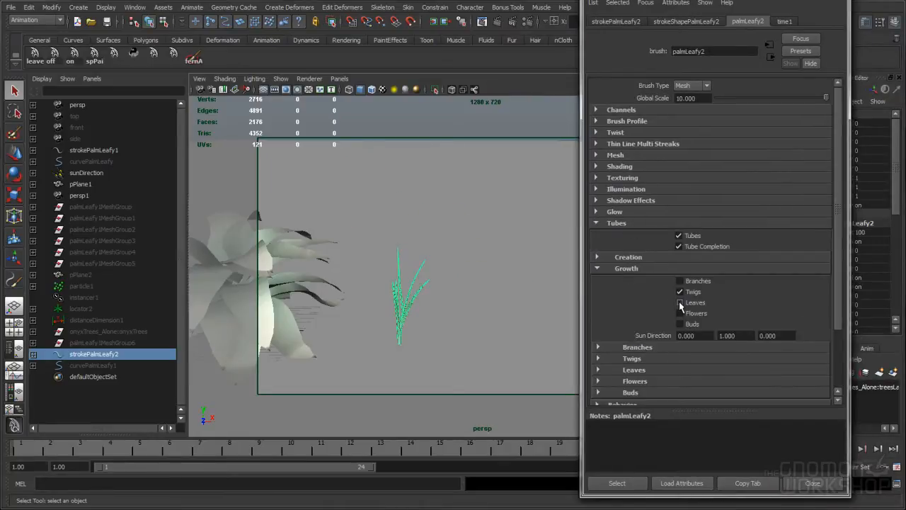
# Step: Shorten the new plant's twigs to a Twig Length of about 0.552 and set Twig Angle 1 to about 55.691
pyautogui.scroll(-3, 842, 244)
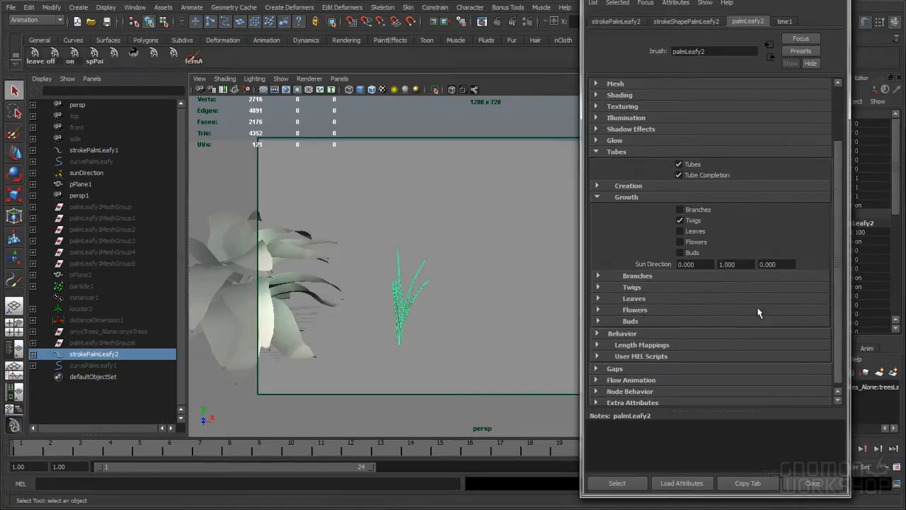
pyautogui.click(632, 287)
pyautogui.moveTo(838, 244); pyautogui.dragTo(830, 289)
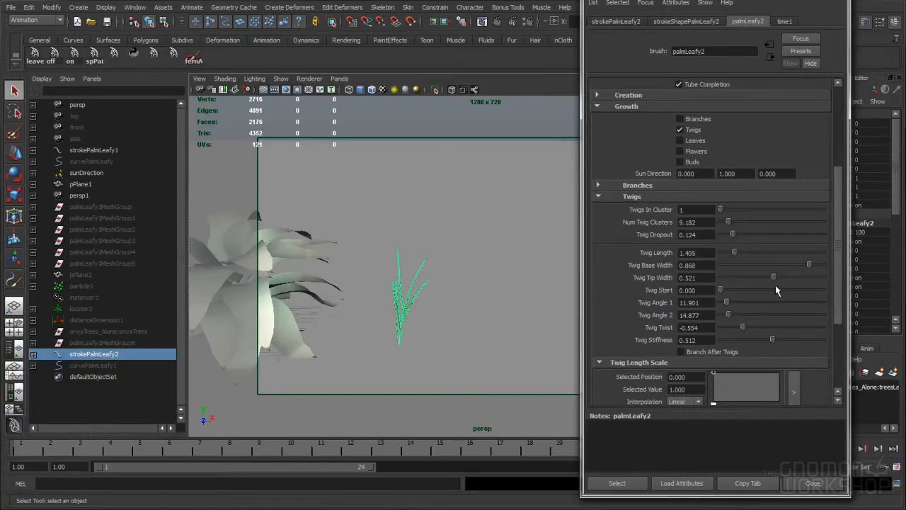
pyautogui.moveTo(737, 260); pyautogui.dragTo(727, 255)
pyautogui.moveTo(726, 303); pyautogui.dragTo(756, 305)
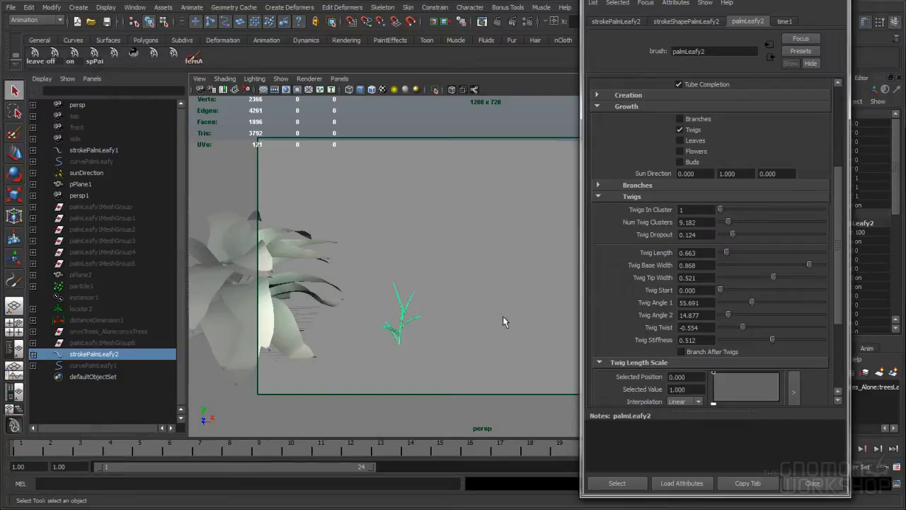
pyautogui.keyDown('alt'); pyautogui.moveTo(398, 327); pyautogui.dragTo(419, 268, button='middle'); pyautogui.keyUp('alt')
pyautogui.keyDown('alt'); pyautogui.moveTo(477, 280); pyautogui.dragTo(645, 269, button='right'); pyautogui.keyUp('alt')
pyautogui.keyDown('alt'); pyautogui.moveTo(383, 224); pyautogui.dragTo(462, 232, button='middle'); pyautogui.keyUp('alt')
pyautogui.moveTo(727, 252); pyautogui.dragTo(726, 257)
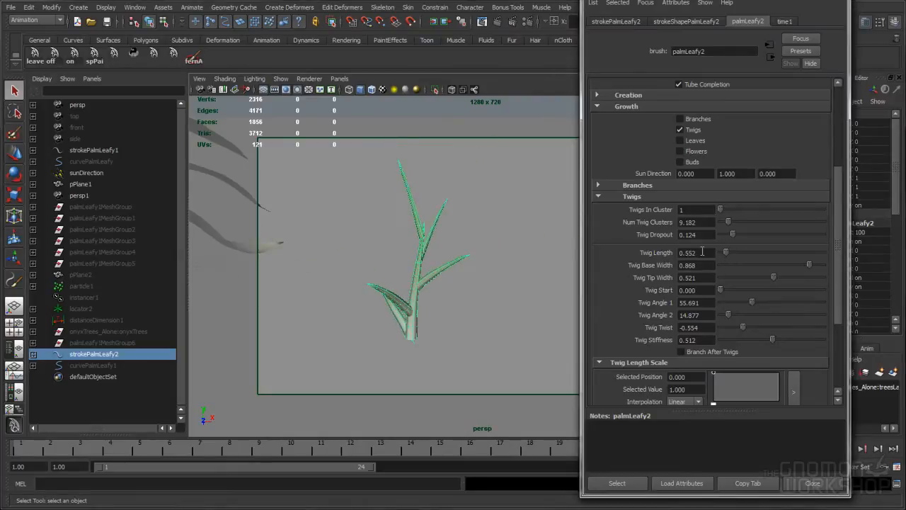
# Step: Set the Tube Sections of the palmLeafy2 brush's mesh to 4
pyautogui.moveTo(836, 287); pyautogui.dragTo(832, 202)
pyautogui.click(614, 156)
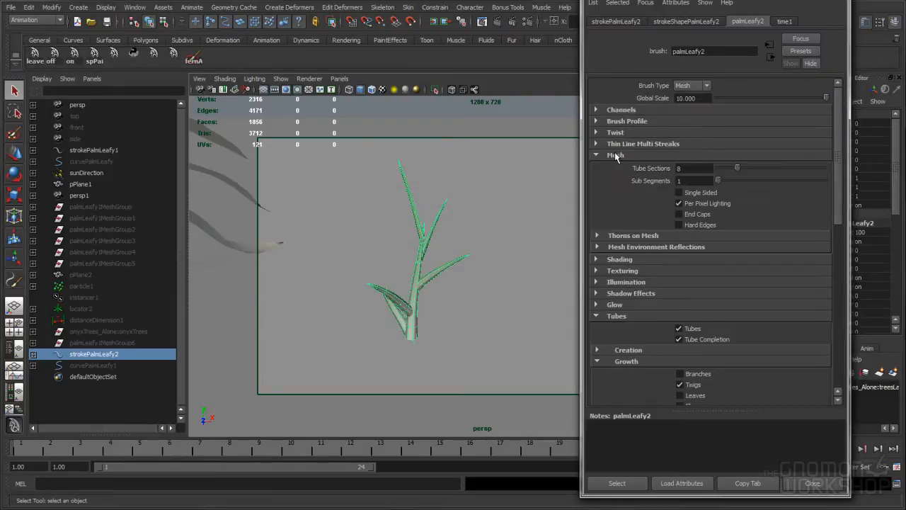
pyautogui.moveTo(737, 174); pyautogui.dragTo(722, 176)
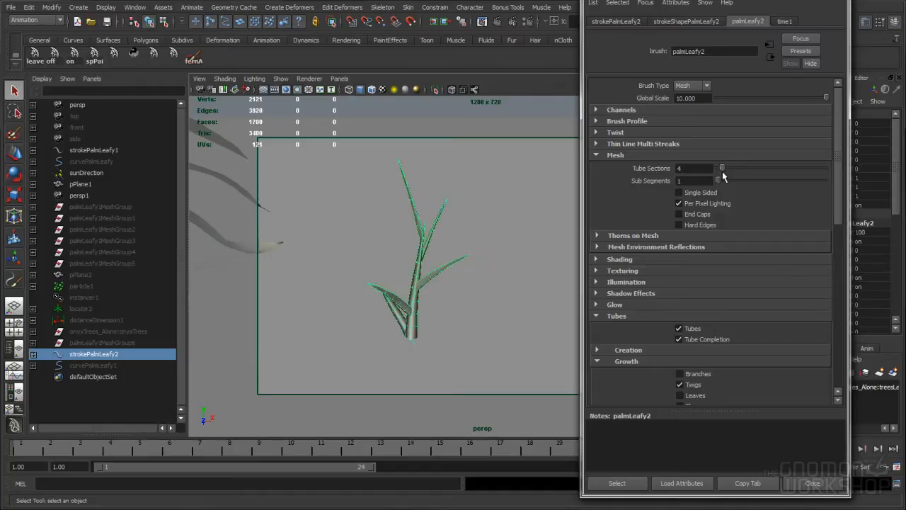
pyautogui.click(612, 157)
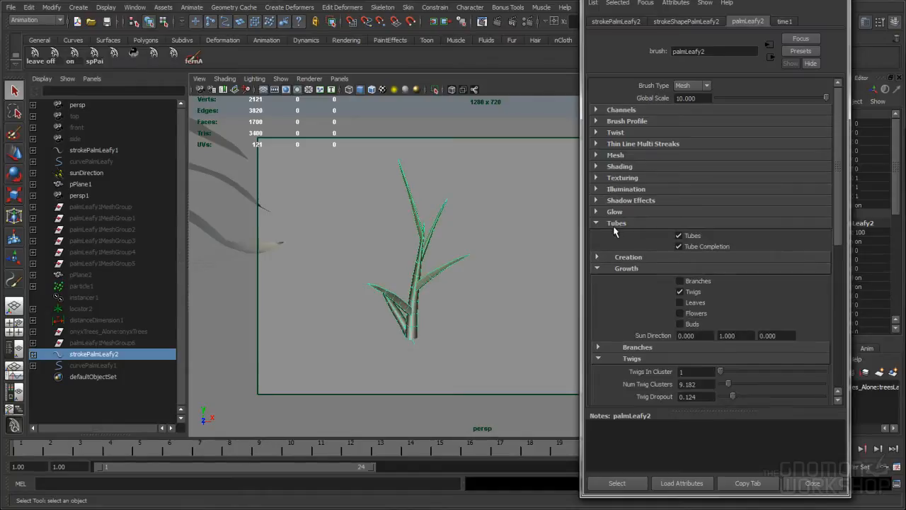
# Step: Set the Segments in the brush's tube creation settings to 8
pyautogui.click(623, 259)
pyautogui.doubleClick(703, 308)
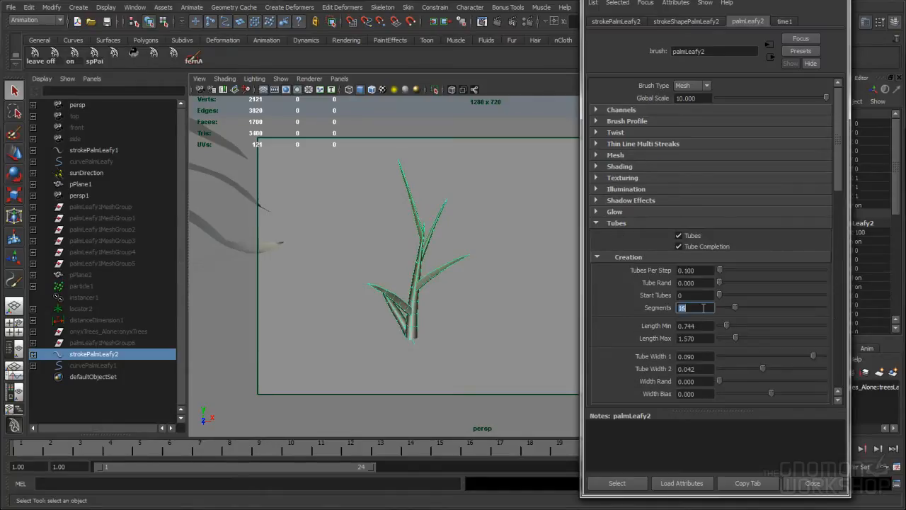
pyautogui.write('8')
pyautogui.press('Return')
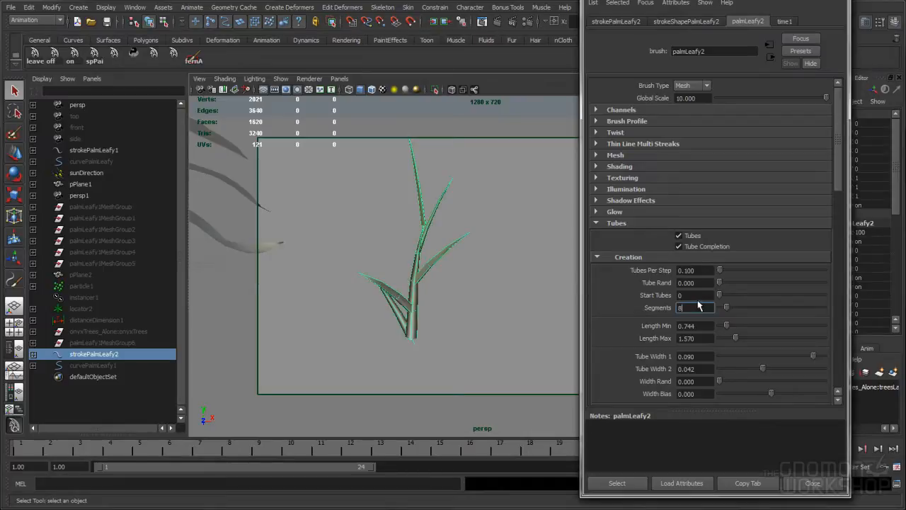
pyautogui.click(619, 258)
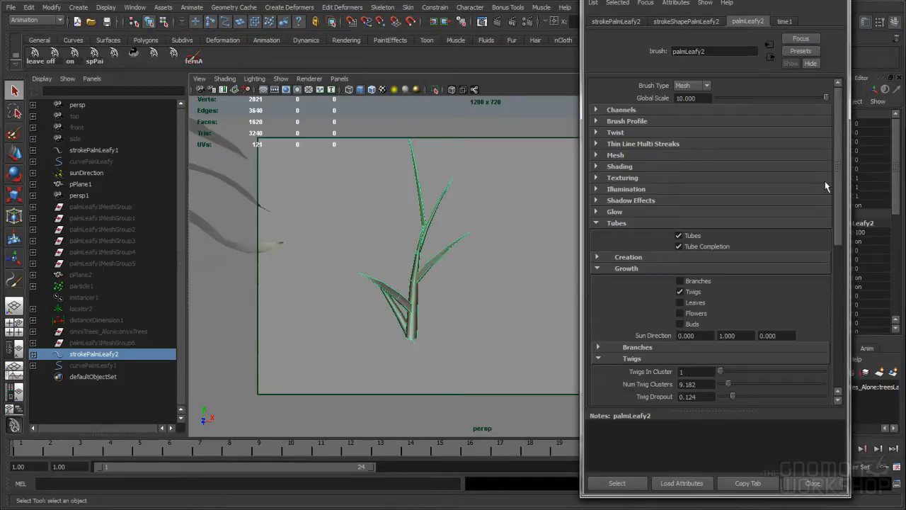
# Step: Reduce the Twig Length to about 0.387 with the whole stem in view
pyautogui.moveTo(838, 196); pyautogui.dragTo(833, 332)
pyautogui.keyDown('alt'); pyautogui.moveTo(332, 338); pyautogui.dragTo(360, 286, button='right'); pyautogui.keyUp('alt')
pyautogui.keyDown('alt'); pyautogui.moveTo(439, 259); pyautogui.dragTo(552, 269, button='right'); pyautogui.keyUp('alt')
pyautogui.moveTo(723, 123); pyautogui.dragTo(726, 126)
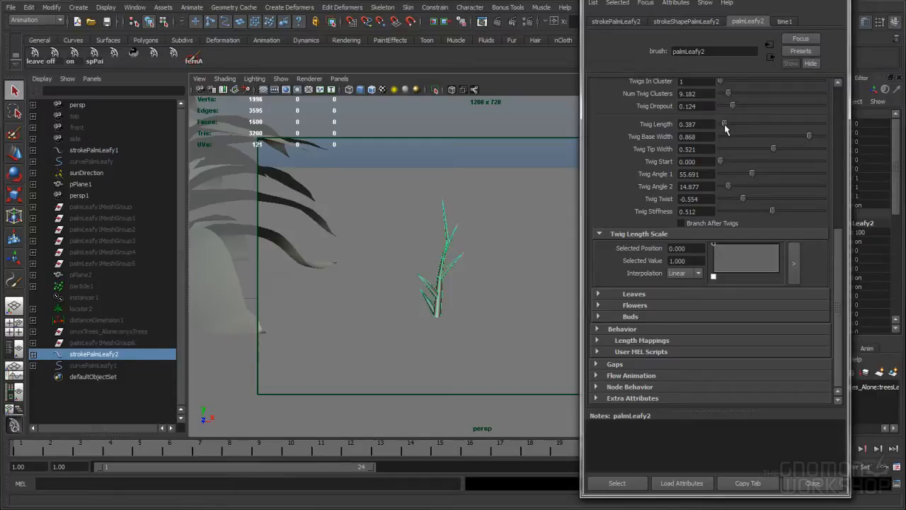
# Step: Turn Leaves back on in the growth settings and open the brush's leaf settings
pyautogui.moveTo(841, 277); pyautogui.dragTo(840, 217)
pyautogui.click(679, 149)
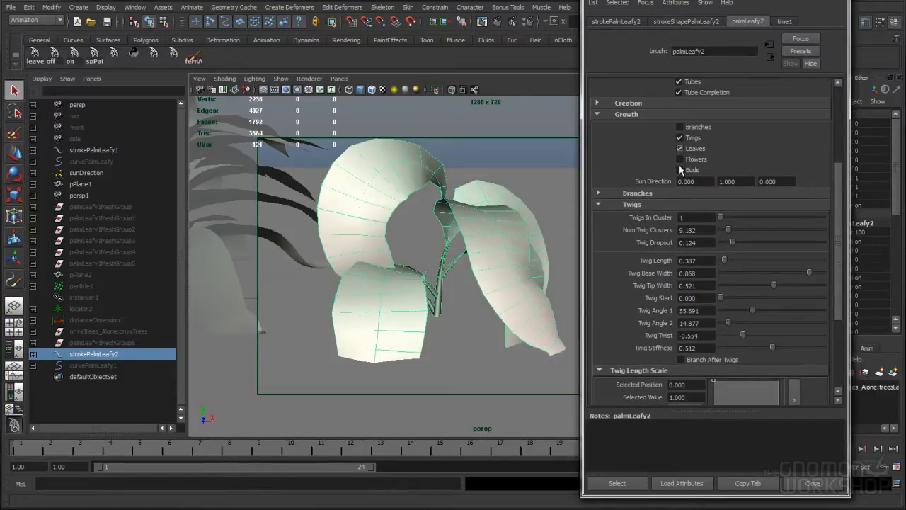
pyautogui.moveTo(836, 264); pyautogui.dragTo(836, 306)
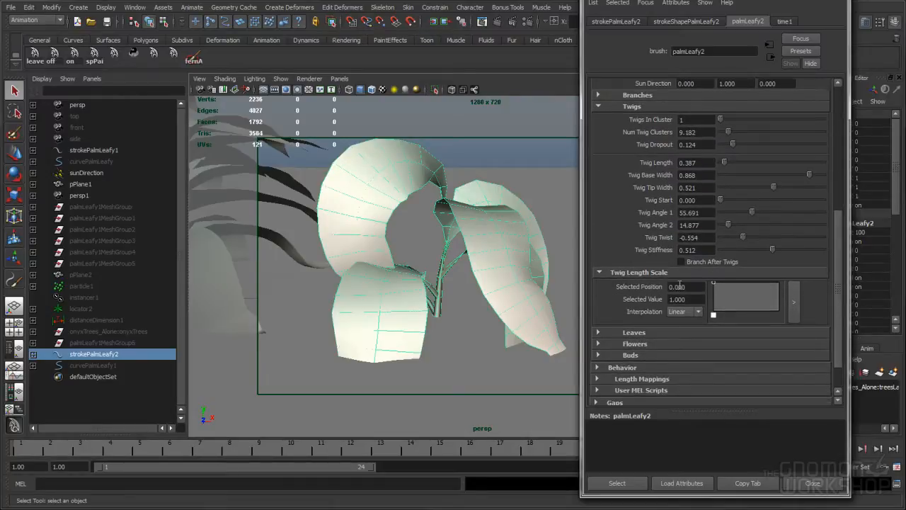
pyautogui.moveTo(838, 275); pyautogui.dragTo(837, 305)
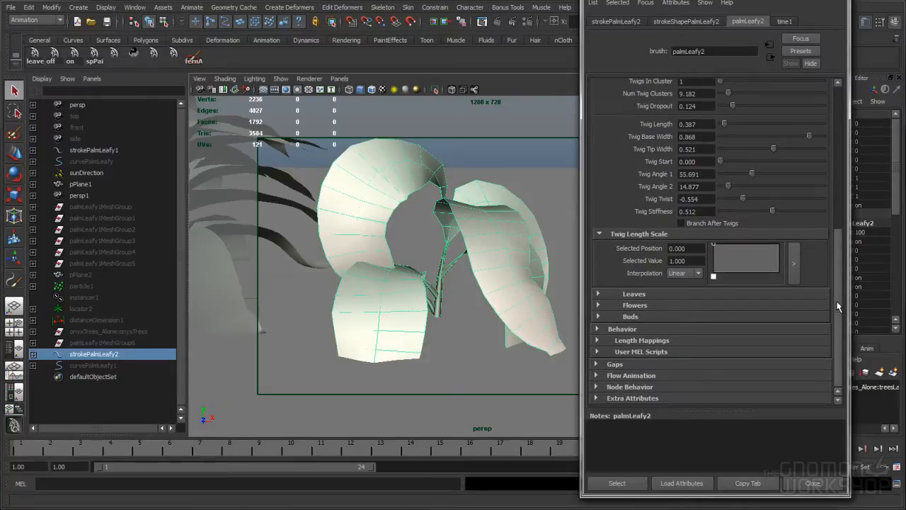
pyautogui.click(644, 296)
pyautogui.moveTo(838, 225); pyautogui.dragTo(836, 271)
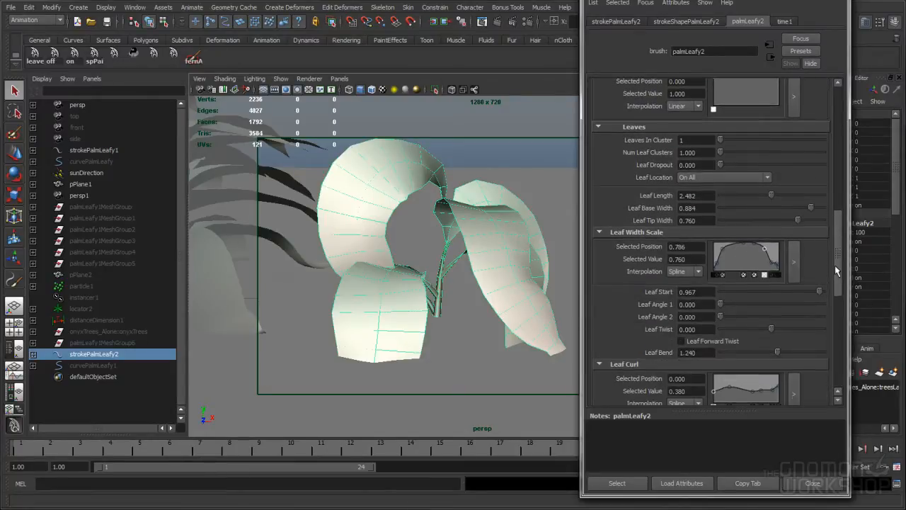
# Step: Remove the extra points from the Leaf Width Scale curve and make it fall from 1.000 at the start to 0.000 at the end
pyautogui.click(776, 275)
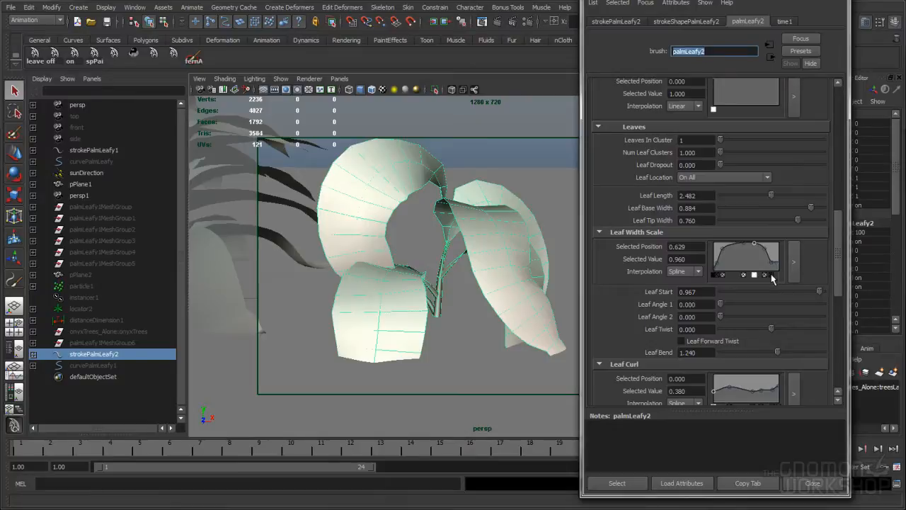
pyautogui.click(771, 274)
pyautogui.click(765, 275)
pyautogui.click(754, 275)
pyautogui.click(744, 275)
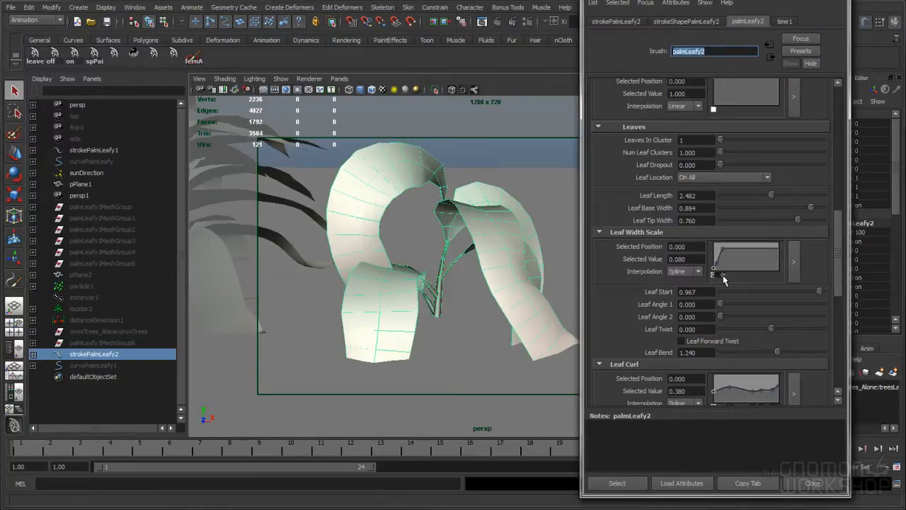
pyautogui.click(723, 274)
pyautogui.moveTo(713, 271); pyautogui.dragTo(713, 245)
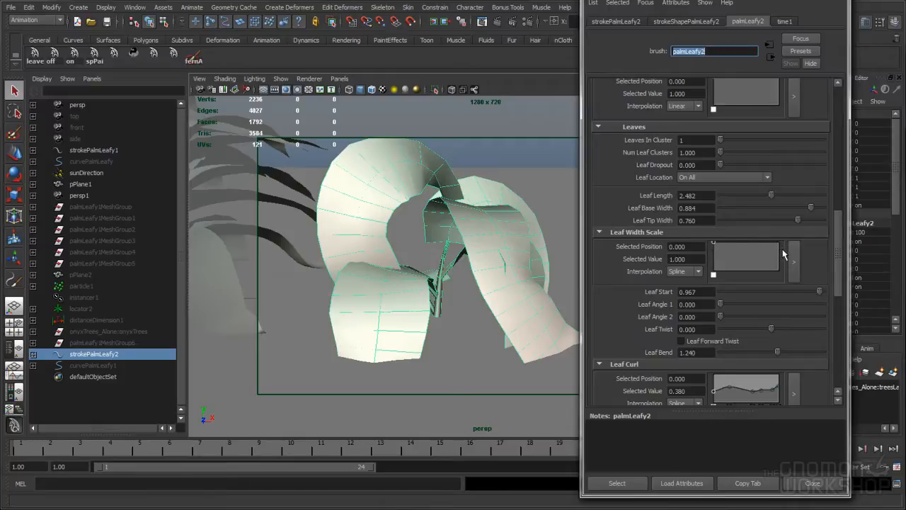
pyautogui.moveTo(779, 244); pyautogui.dragTo(785, 274)
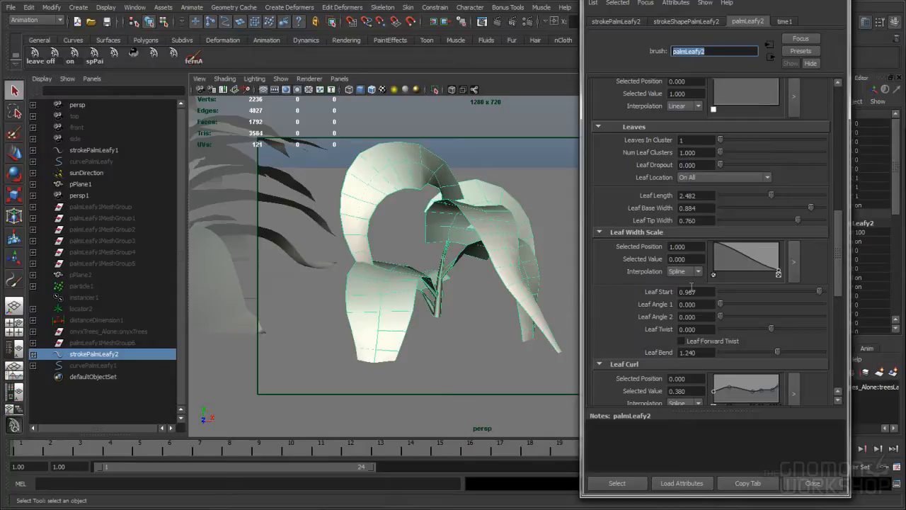
# Step: Set Leaf Start to 1.000 and Leaf Base Width to about 1.280
pyautogui.moveTo(821, 295); pyautogui.dragTo(841, 297)
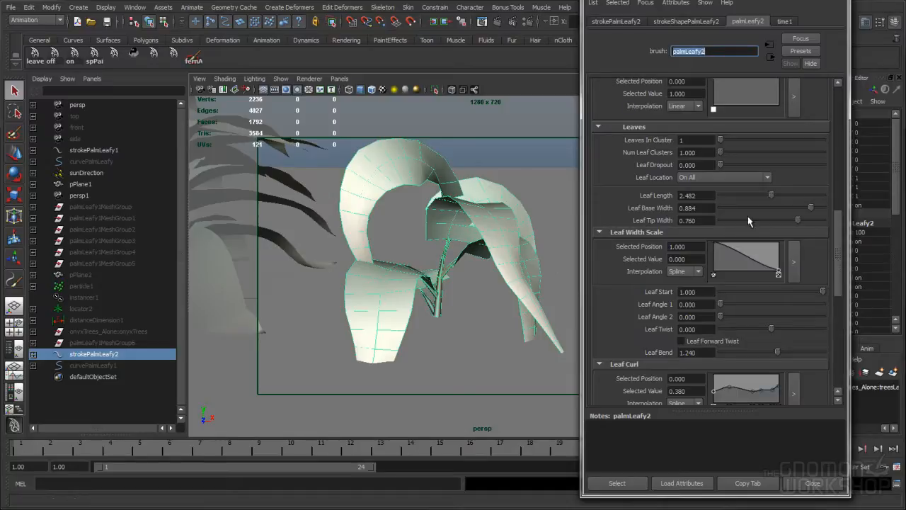
pyautogui.moveTo(808, 209); pyautogui.dragTo(837, 211)
pyautogui.keyDown('ctrl'); pyautogui.moveTo(696, 210); pyautogui.dragTo(713, 212); pyautogui.keyUp('ctrl')
# Step: Add a middle point to the Leaf Width Scale curve at position 0.557 with value 0.560, viewing the leaves from another angle
pyautogui.keyDown('alt'); pyautogui.moveTo(526, 244); pyautogui.dragTo(389, 262); pyautogui.keyUp('alt')
pyautogui.click(745, 256)
pyautogui.keyDown('alt'); pyautogui.moveTo(489, 252); pyautogui.dragTo(399, 248); pyautogui.keyUp('alt')
# Step: Set Leaf Face Sun to 1.000 and Leaf Stiffness to about 0.431
pyautogui.moveTo(838, 239); pyautogui.dragTo(838, 286)
pyautogui.moveTo(722, 251); pyautogui.dragTo(879, 262)
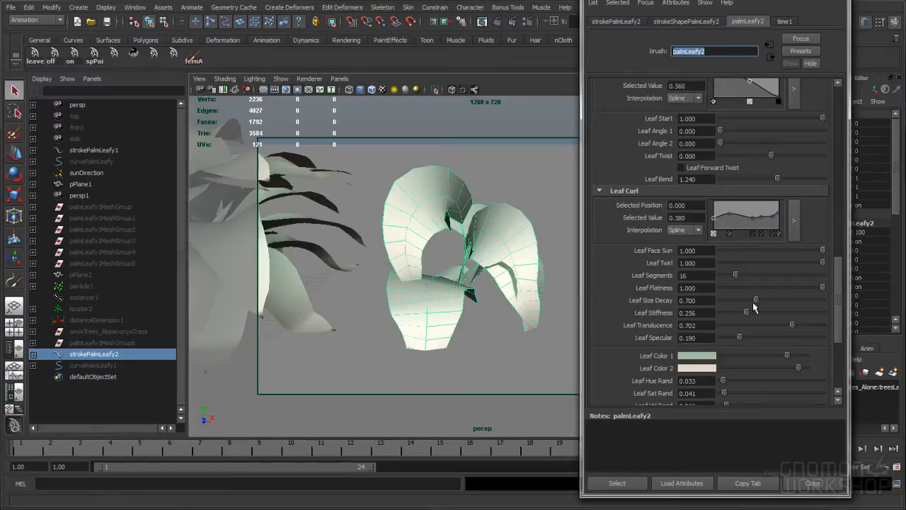
pyautogui.moveTo(748, 311); pyautogui.dragTo(764, 310)
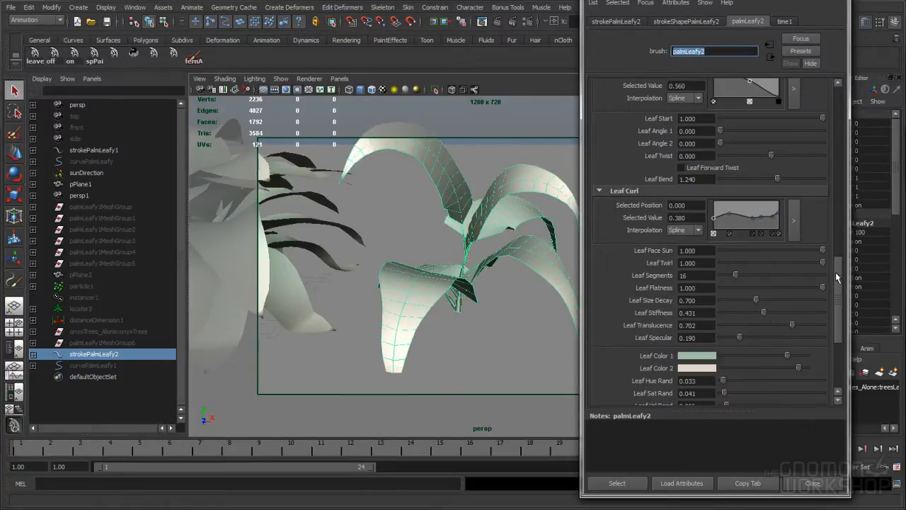
# Step: Simplify the Leaf Curl curve to a start value of 0.560 and an end point at position 0.991 with value 0.420
pyautogui.click(761, 234)
pyautogui.click(753, 233)
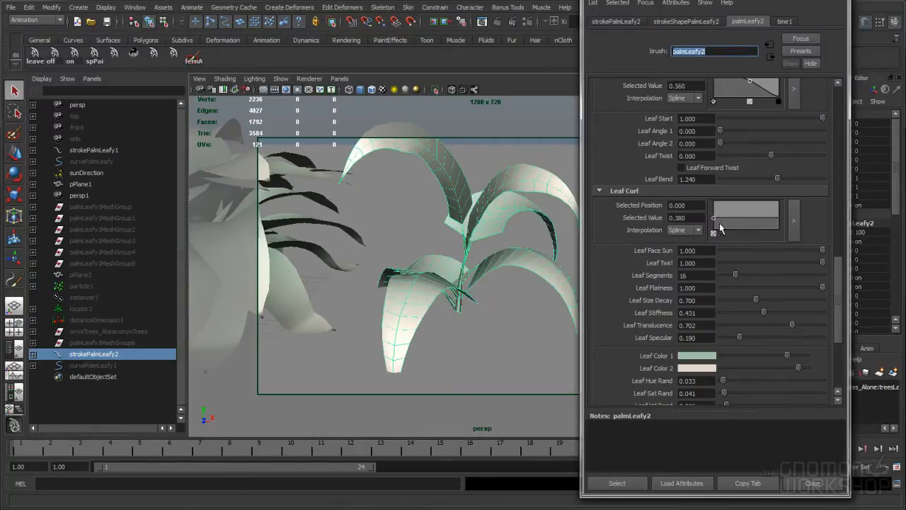
pyautogui.moveTo(714, 222); pyautogui.dragTo(713, 214)
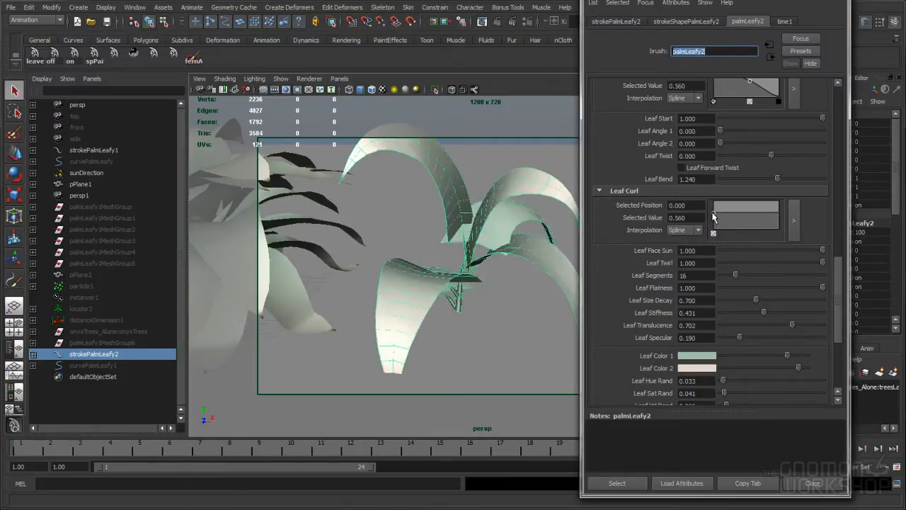
pyautogui.click(779, 217)
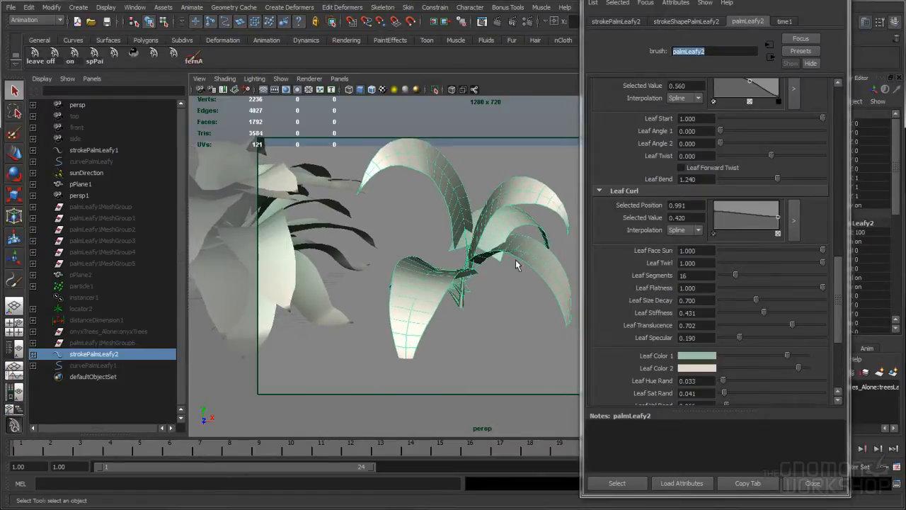
# Step: Increase the Leaf Stiffness slightly
pyautogui.keyDown('alt'); pyautogui.moveTo(532, 260); pyautogui.dragTo(507, 259); pyautogui.keyUp('alt')
pyautogui.moveTo(837, 282); pyautogui.dragTo(835, 289)
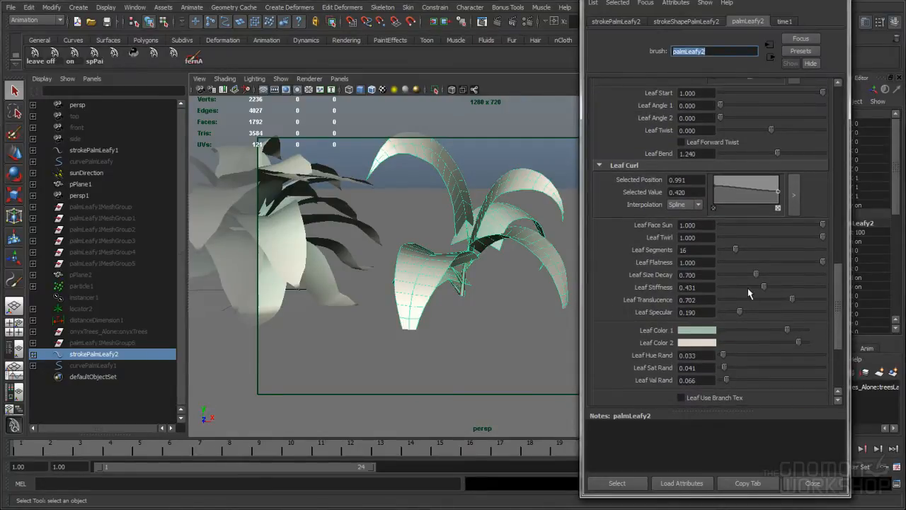
pyautogui.moveTo(764, 286)
pyautogui.mouseDown()
pyautogui.moveTo(807, 288)
pyautogui.moveTo(774, 288)
pyautogui.mouseUp()
# Step: Set Twig Angle 2 to about 50.718 and Leaf Bend to about 0.055
pyautogui.moveTo(838, 301); pyautogui.dragTo(839, 188)
pyautogui.moveTo(728, 210); pyautogui.dragTo(749, 213)
pyautogui.moveTo(844, 250); pyautogui.dragTo(771, 283)
pyautogui.keyDown('alt'); pyautogui.moveTo(567, 294); pyautogui.dragTo(520, 290); pyautogui.keyUp('alt')
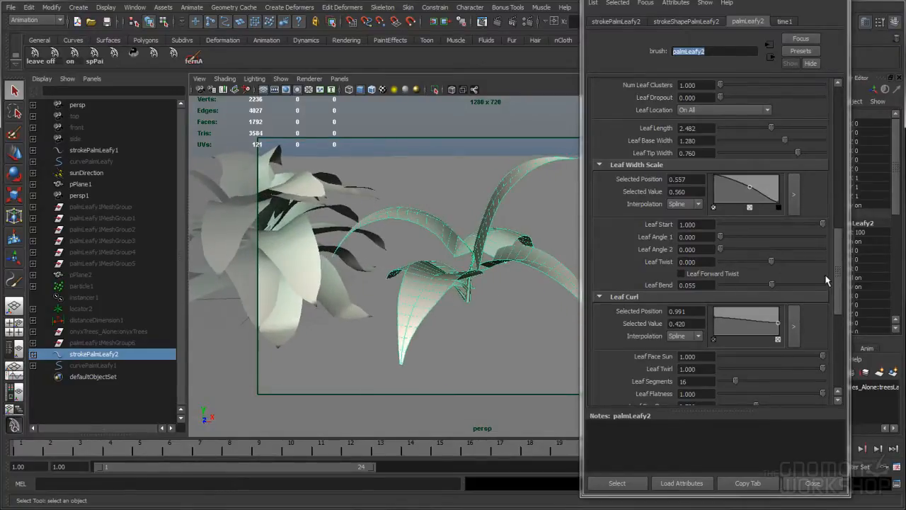
# Step: Set Num Twig Clusters to 20 to give the plant more twigs
pyautogui.moveTo(838, 233); pyautogui.dragTo(836, 162)
pyautogui.doubleClick(715, 157)
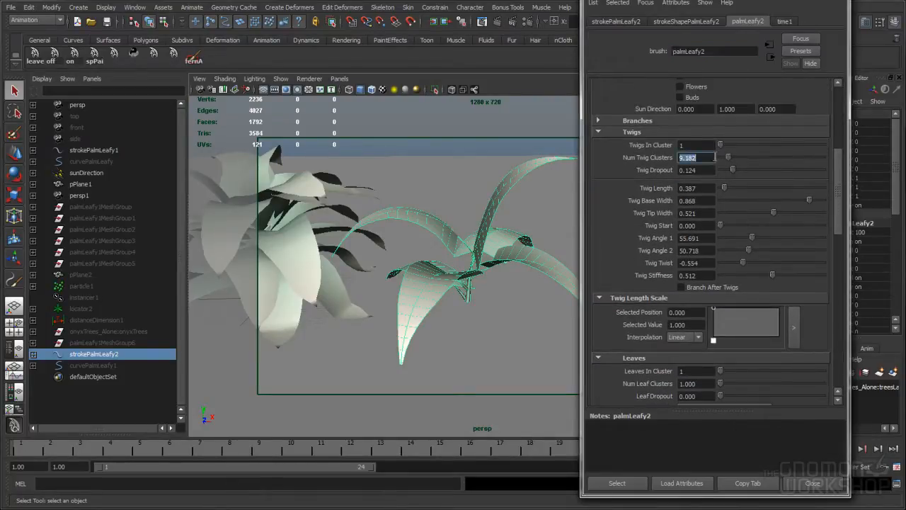
pyautogui.write('20')
pyautogui.press('Return')
pyautogui.moveTo(495, 227)
pyautogui.keyDown('alt'); pyautogui.mouseDown()
pyautogui.moveTo(455, 232)
pyautogui.moveTo(485, 213)
pyautogui.moveTo(485, 224)
pyautogui.moveTo(507, 231)
pyautogui.mouseUp(); pyautogui.keyUp('alt')
# Step: Try Leaf Location as On Twigs Only and return it to On All
pyautogui.moveTo(835, 221); pyautogui.dragTo(837, 267)
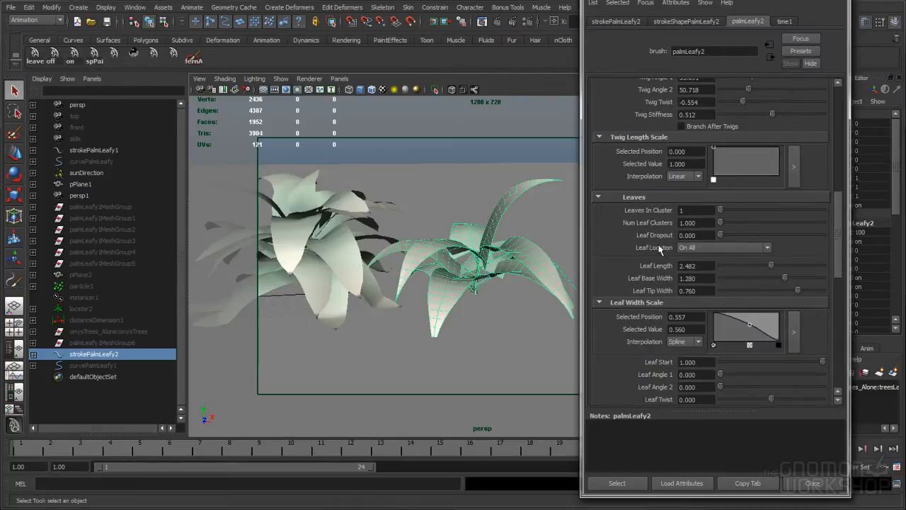
pyautogui.click(694, 247)
pyautogui.click(705, 268)
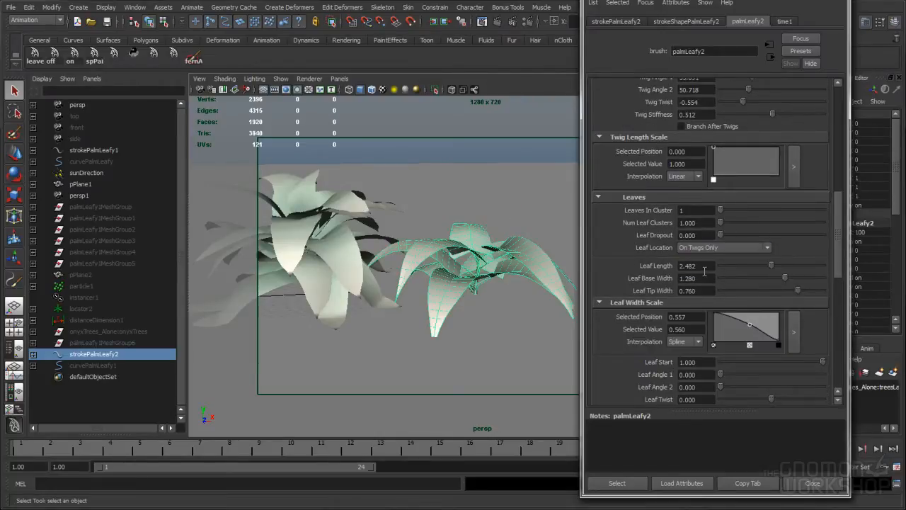
pyautogui.click(704, 249)
pyautogui.click(686, 261)
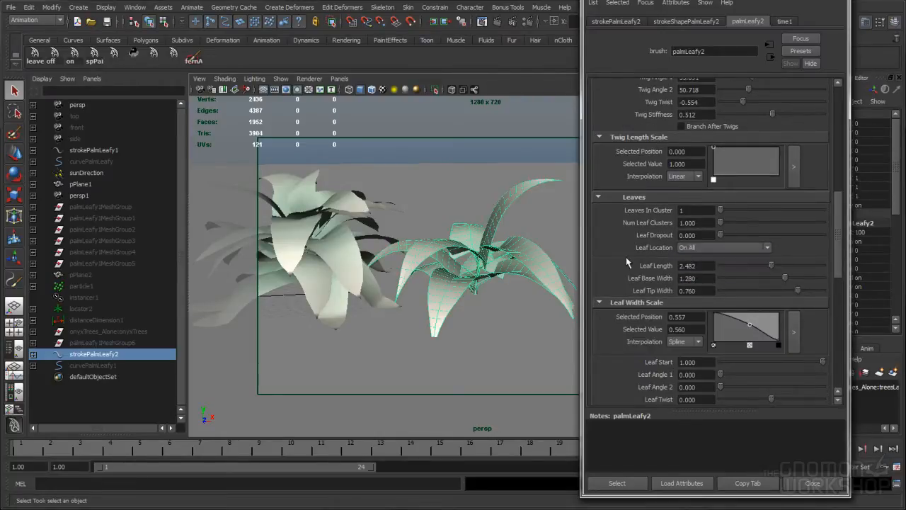
# Step: Set Leaf Location to On Twigs Only while comparing the leaf at the stem's tip up close
pyautogui.keyDown('alt'); pyautogui.moveTo(480, 273); pyautogui.dragTo(639, 279, button='right'); pyautogui.keyUp('alt')
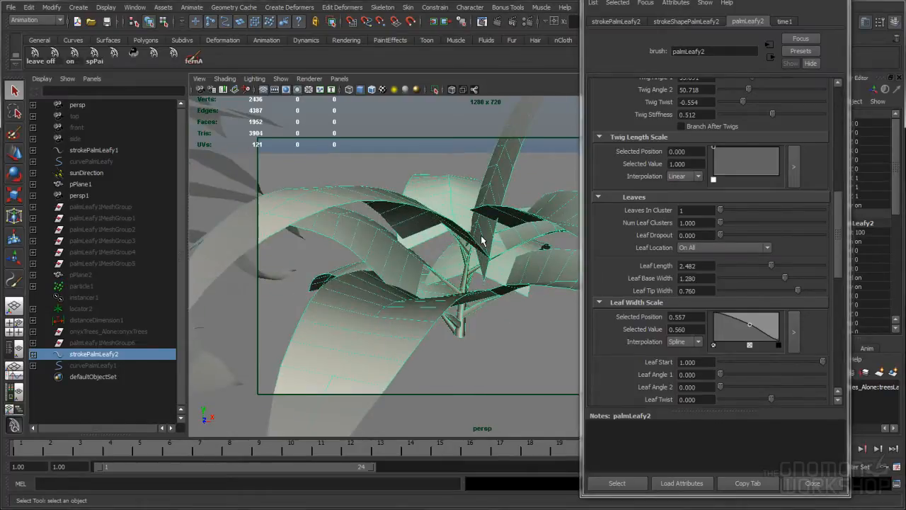
pyautogui.click(678, 248)
pyautogui.click(704, 262)
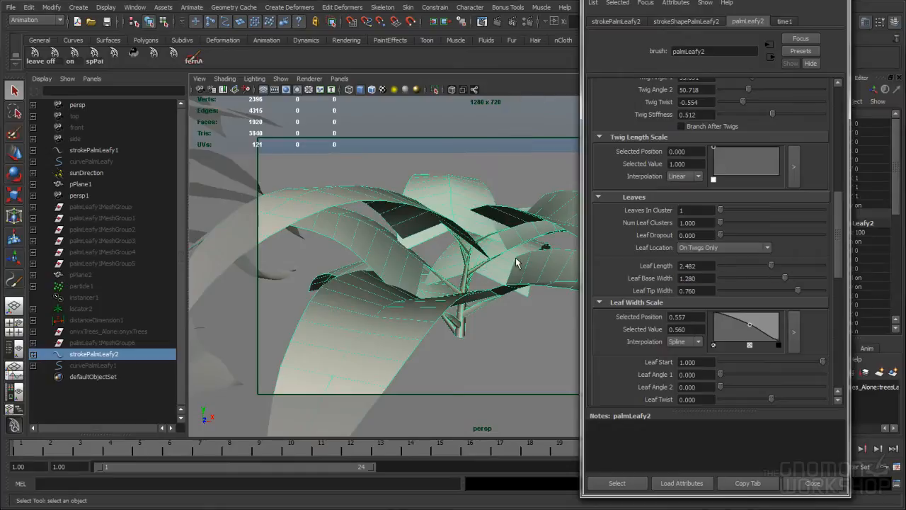
pyautogui.keyDown('alt'); pyautogui.moveTo(368, 241); pyautogui.dragTo(327, 239, button='right'); pyautogui.keyUp('alt')
pyautogui.keyDown('alt'); pyautogui.moveTo(328, 239); pyautogui.dragTo(484, 250); pyautogui.keyUp('alt')
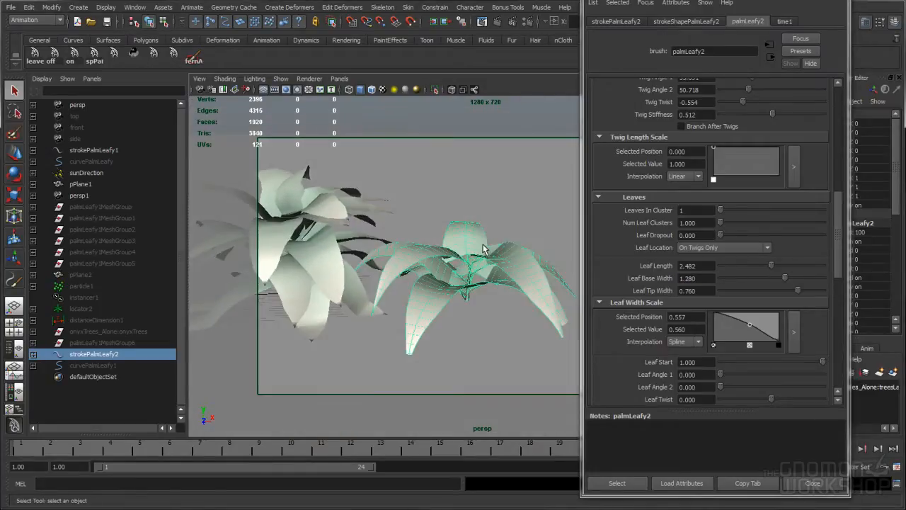
# Step: Set Twig Angle 1 to about 59.669, Twig Angle 2 to about 37.790 and Twig Start to about 0.276
pyautogui.moveTo(837, 251); pyautogui.dragTo(836, 223)
pyautogui.moveTo(749, 189)
pyautogui.mouseDown()
pyautogui.moveTo(748, 206)
pyautogui.moveTo(737, 206)
pyautogui.moveTo(740, 178)
pyautogui.moveTo(758, 181)
pyautogui.mouseUp()
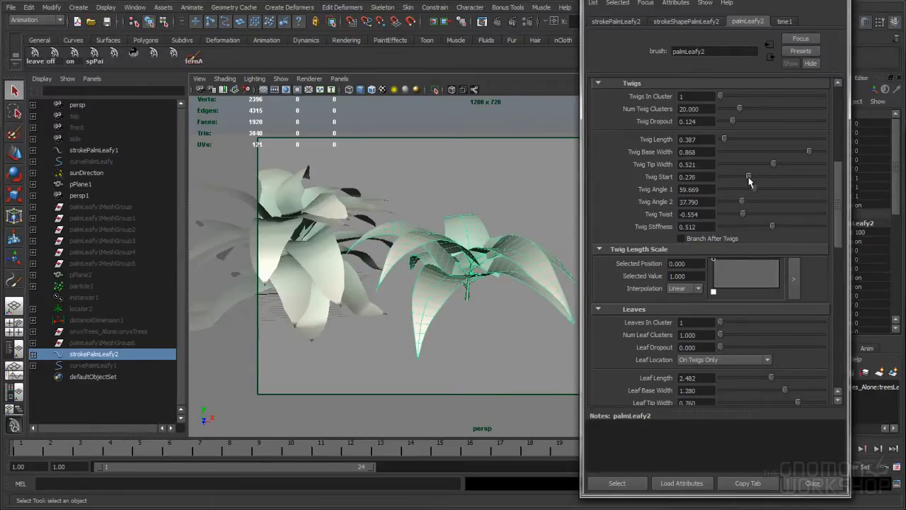
# Step: Enable Deflection in the palmLeafy2 brush's Behavior Forces settings and set Deflection Max to about 0.293
pyautogui.moveTo(528, 253)
pyautogui.keyDown('alt'); pyautogui.mouseDown()
pyautogui.moveTo(474, 255)
pyautogui.moveTo(523, 257)
pyautogui.moveTo(553, 276)
pyautogui.moveTo(522, 285)
pyautogui.moveTo(510, 277)
pyautogui.moveTo(531, 266)
pyautogui.moveTo(521, 262)
pyautogui.mouseUp(); pyautogui.keyUp('alt')
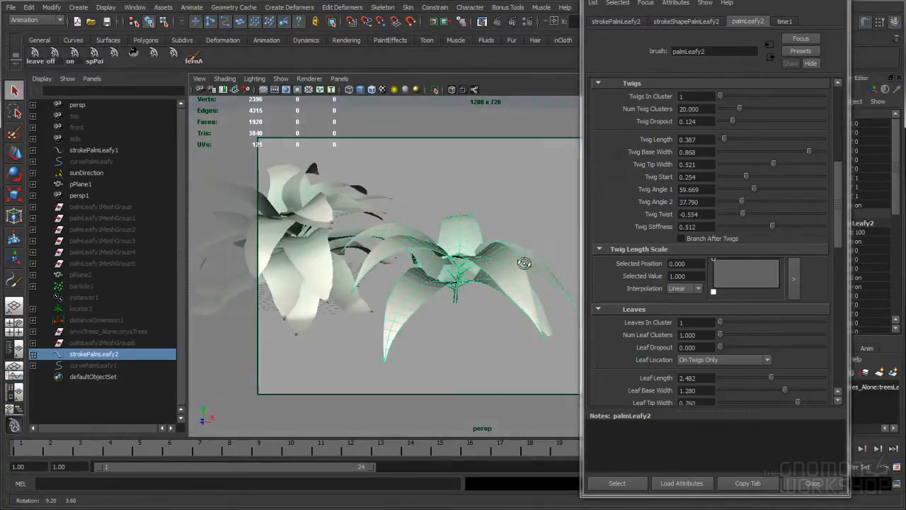
pyautogui.moveTo(839, 228); pyautogui.dragTo(836, 369)
pyautogui.click(627, 329)
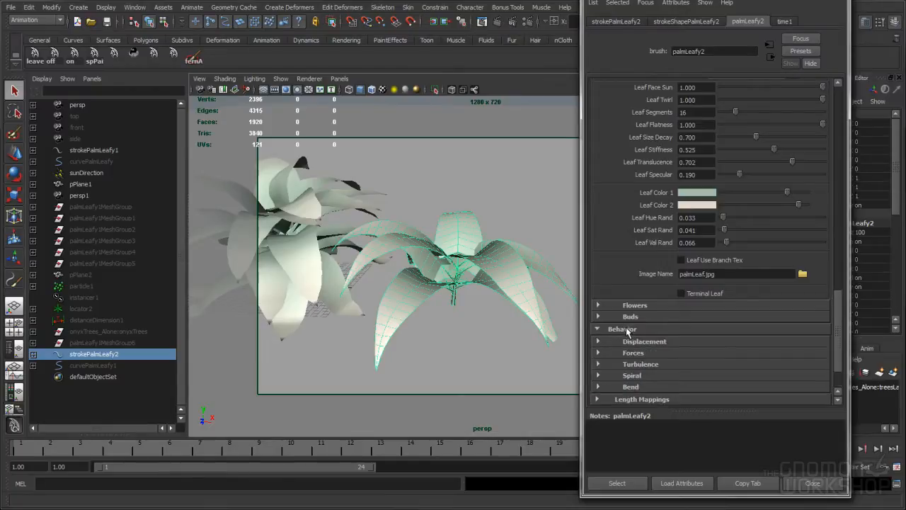
pyautogui.click(633, 353)
pyautogui.moveTo(836, 325); pyautogui.dragTo(834, 355)
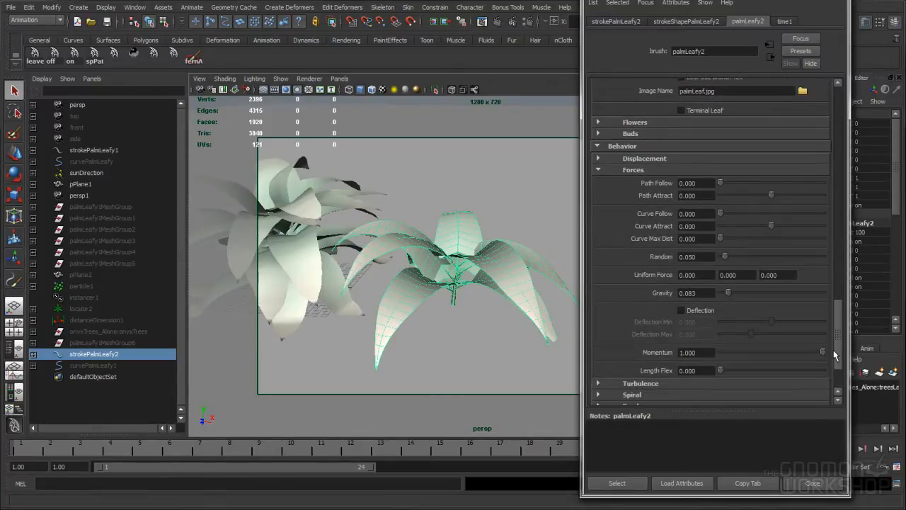
pyautogui.click(681, 310)
pyautogui.keyDown('alt'); pyautogui.moveTo(488, 297); pyautogui.dragTo(506, 301); pyautogui.keyUp('alt')
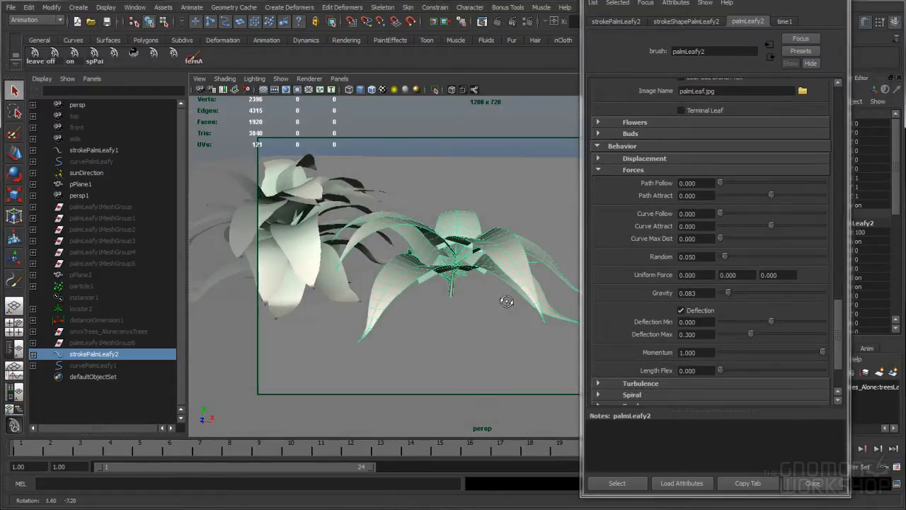
pyautogui.moveTo(750, 335); pyautogui.dragTo(723, 340)
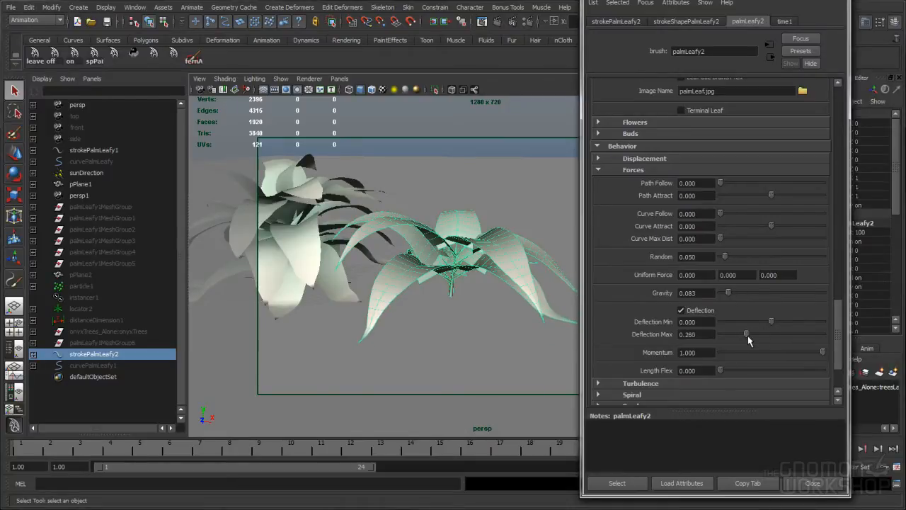
# Step: Set the brush's Gravity force to about 0.088 and its Random force to about 0.061
pyautogui.moveTo(728, 295); pyautogui.dragTo(731, 295)
pyautogui.moveTo(724, 258); pyautogui.dragTo(727, 258)
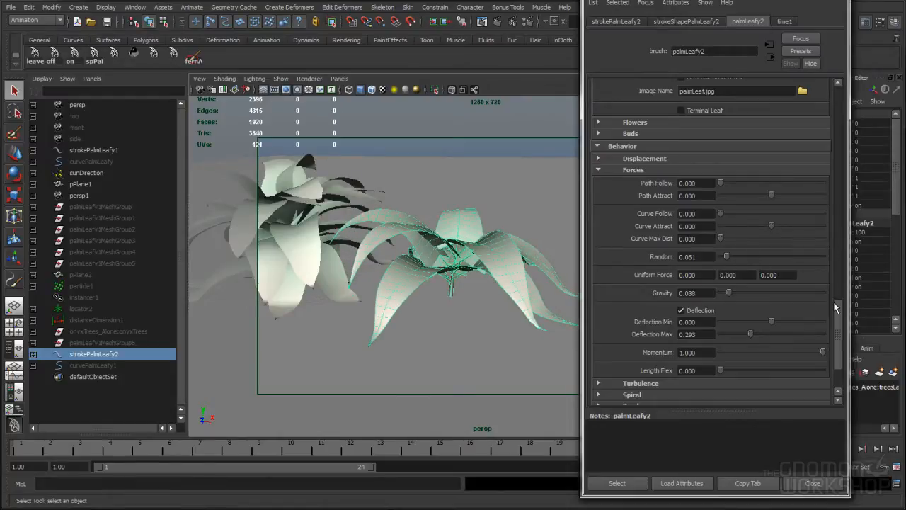
pyautogui.scroll(-1, 834, 305)
pyautogui.keyDown('alt'); pyautogui.moveTo(481, 311); pyautogui.dragTo(499, 213); pyautogui.keyUp('alt')
pyautogui.keyDown('alt'); pyautogui.moveTo(407, 228); pyautogui.dragTo(371, 281); pyautogui.keyUp('alt')
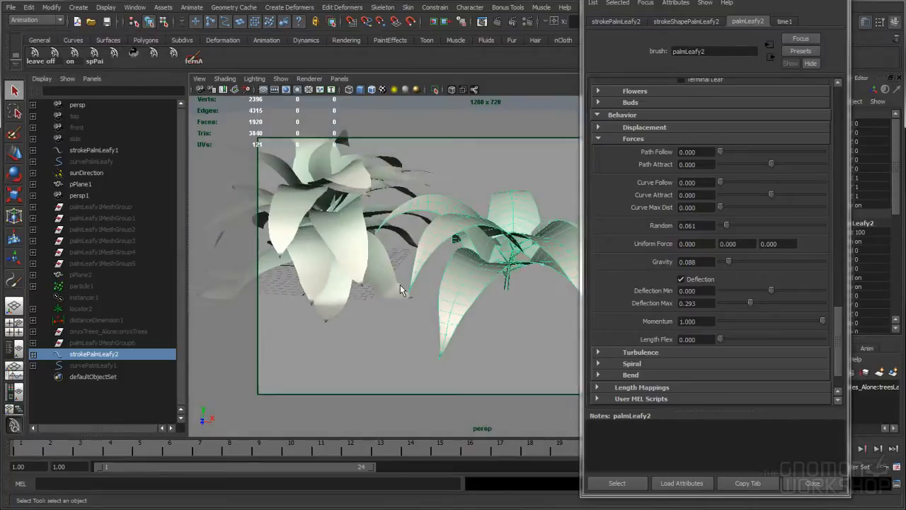
# Step: Shorten the twigs by setting Twig Length to about 0.166, and compare the new plant with the original one
pyautogui.keyDown('alt'); pyautogui.moveTo(508, 283); pyautogui.dragTo(436, 241); pyautogui.keyUp('alt')
pyautogui.moveTo(839, 322); pyautogui.dragTo(839, 160)
pyautogui.moveTo(726, 170); pyautogui.dragTo(722, 173)
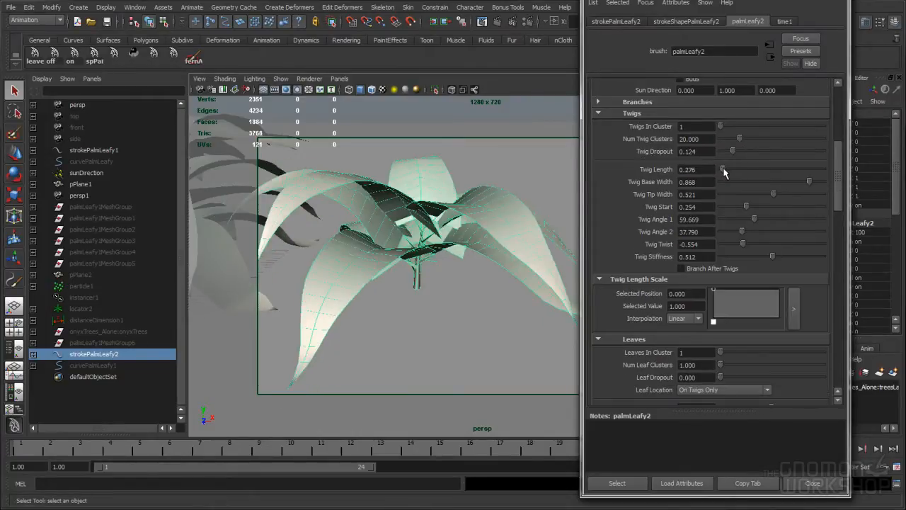
pyautogui.keyDown('alt'); pyautogui.moveTo(535, 221); pyautogui.dragTo(448, 212, button='right'); pyautogui.keyUp('alt')
pyautogui.keyDown('alt'); pyautogui.moveTo(448, 206); pyautogui.dragTo(477, 194); pyautogui.keyUp('alt')
pyautogui.keyDown('alt'); pyautogui.moveTo(473, 215); pyautogui.dragTo(541, 215, button='right'); pyautogui.keyUp('alt')
pyautogui.keyDown('alt'); pyautogui.moveTo(541, 215); pyautogui.dragTo(444, 215); pyautogui.keyUp('alt')
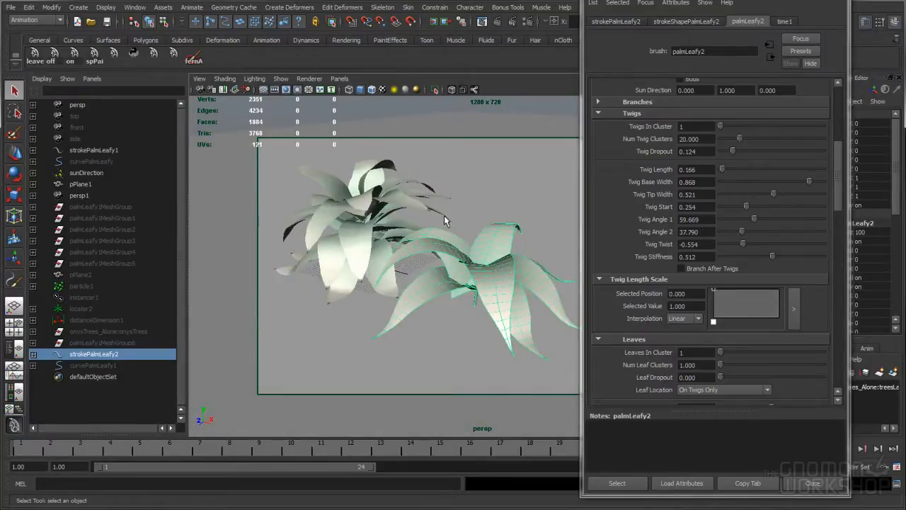
pyautogui.keyDown('alt'); pyautogui.moveTo(456, 233); pyautogui.dragTo(505, 245); pyautogui.keyUp('alt')
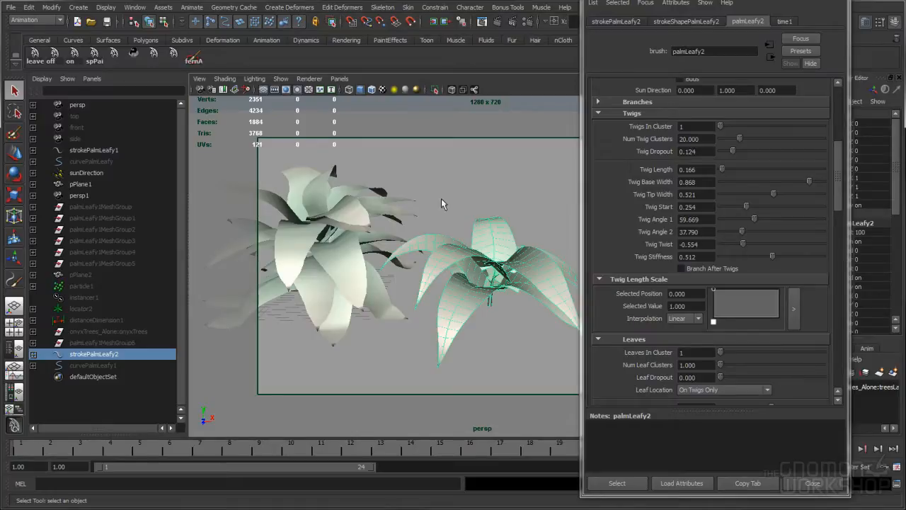
pyautogui.keyDown('alt'); pyautogui.moveTo(477, 262); pyautogui.dragTo(497, 283); pyautogui.keyUp('alt')
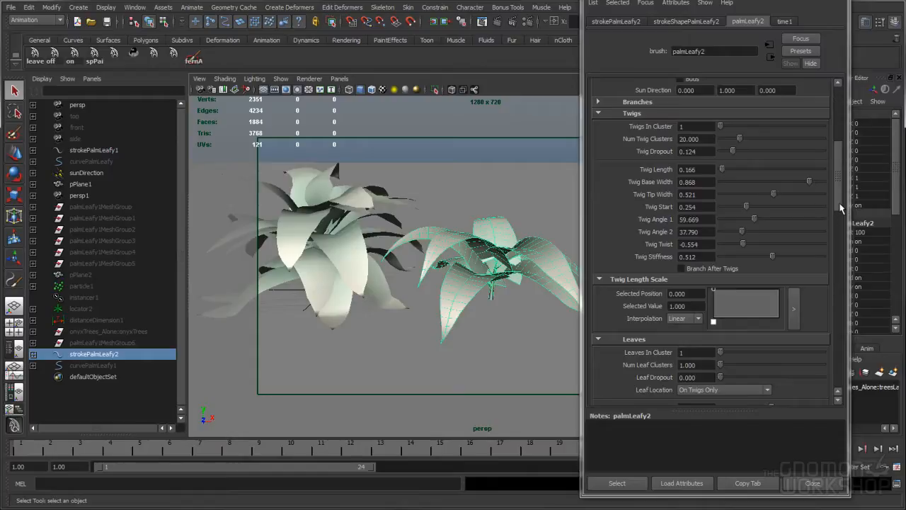
# Step: Set Twig Angle 1 to about 70.608 and Twig Angle 2 to about 41.768, and deselect the plant
pyautogui.moveTo(755, 220)
pyautogui.mouseDown()
pyautogui.moveTo(728, 232)
pyautogui.moveTo(768, 220)
pyautogui.moveTo(744, 234)
pyautogui.mouseUp()
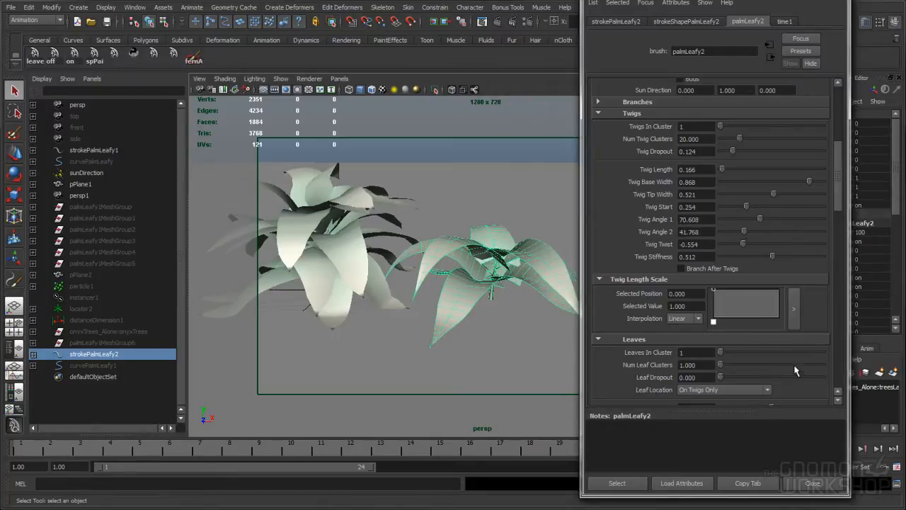
pyautogui.click(805, 482)
pyautogui.keyDown('alt'); pyautogui.moveTo(542, 298); pyautogui.dragTo(482, 238); pyautogui.keyUp('alt')
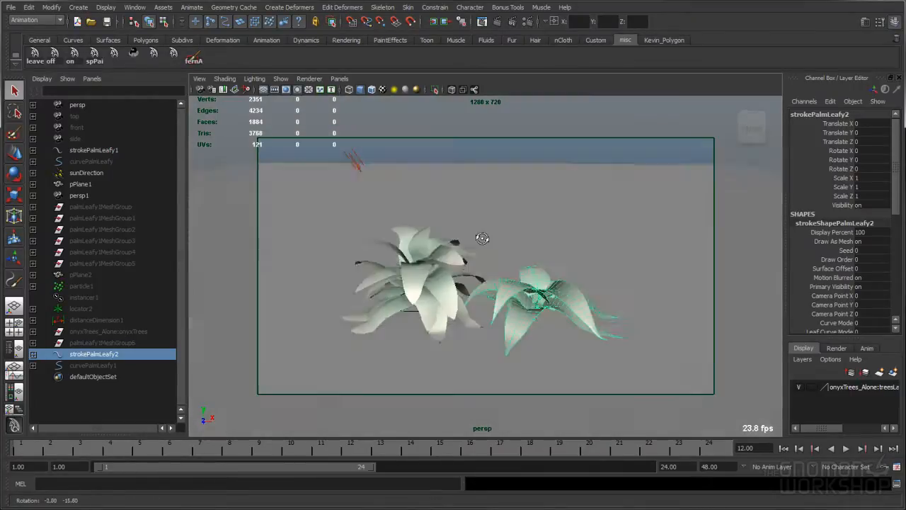
pyautogui.click(457, 138)
pyautogui.scroll(5, 507, 234)
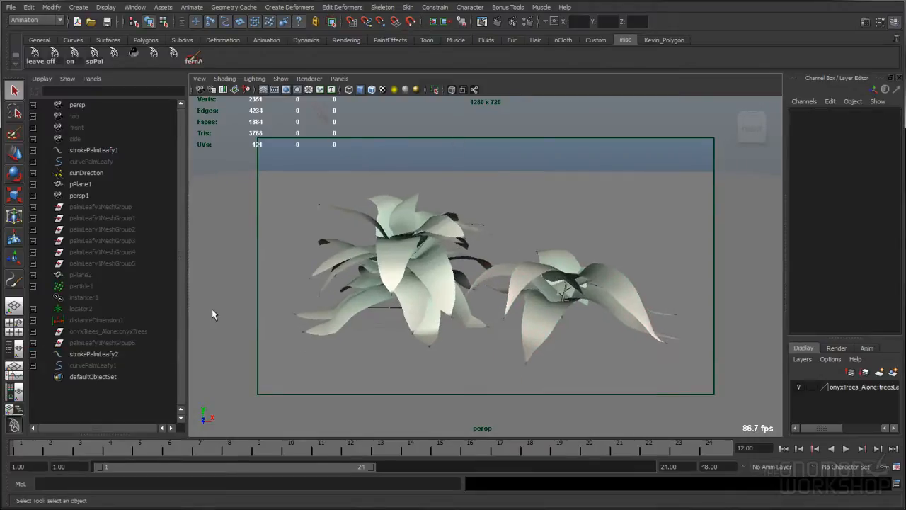
# Step: Try Paint Effects to Polygons on strokePalmLeafy2, inspect the leaves up close, and delete the resulting palmLeafy2MeshGroup
pyautogui.click(93, 354)
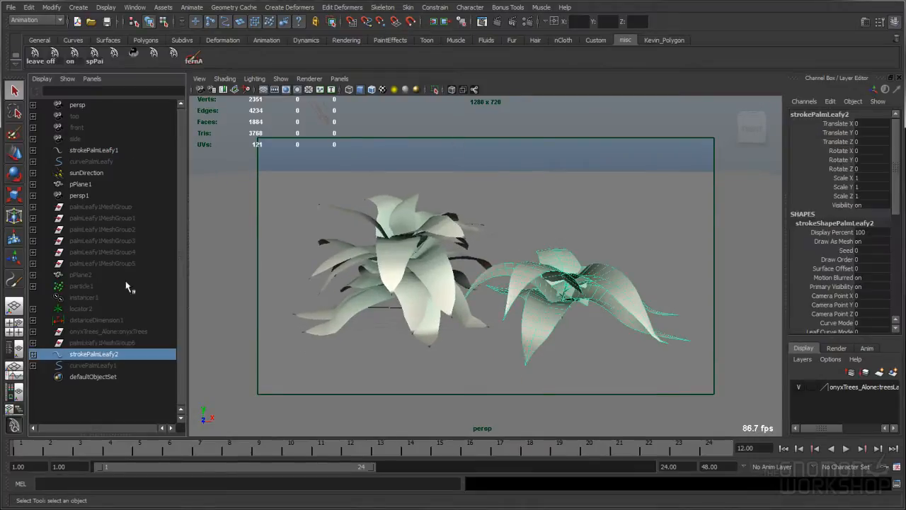
pyautogui.click(56, 8)
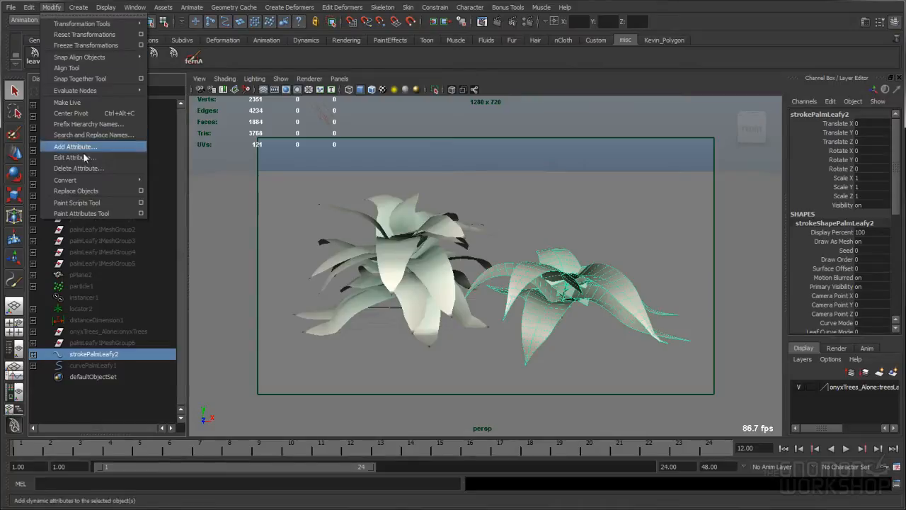
pyautogui.moveTo(88, 183)
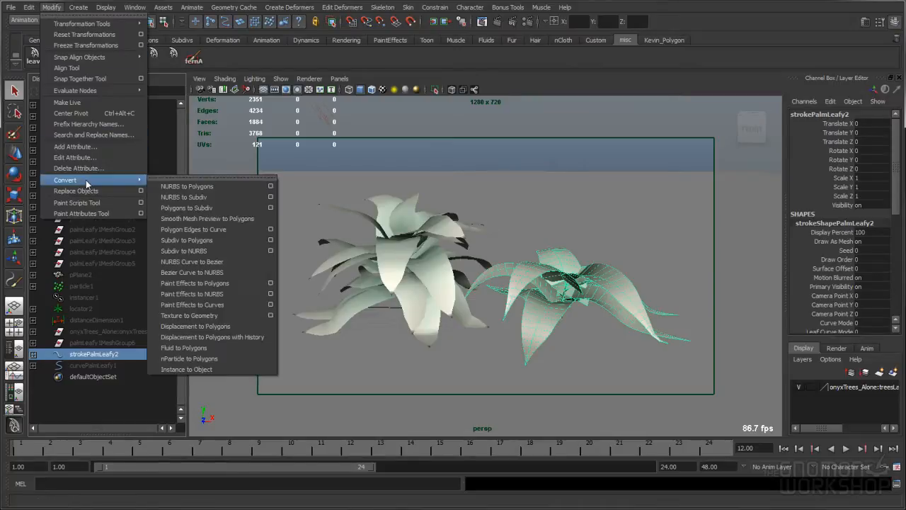
pyautogui.click(208, 283)
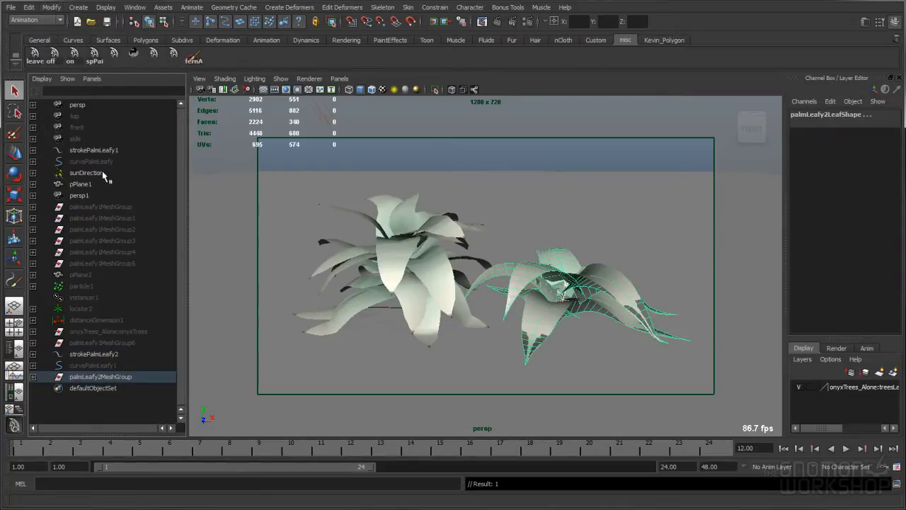
pyautogui.keyDown('alt'); pyautogui.moveTo(505, 314); pyautogui.dragTo(486, 305); pyautogui.keyUp('alt')
pyautogui.keyDown('alt'); pyautogui.moveTo(486, 305); pyautogui.dragTo(354, 259, button='middle'); pyautogui.keyUp('alt')
pyautogui.keyDown('alt'); pyautogui.moveTo(354, 258); pyautogui.dragTo(590, 263, button='right'); pyautogui.keyUp('alt')
pyautogui.keyDown('alt'); pyautogui.moveTo(590, 263); pyautogui.dragTo(371, 279); pyautogui.keyUp('alt')
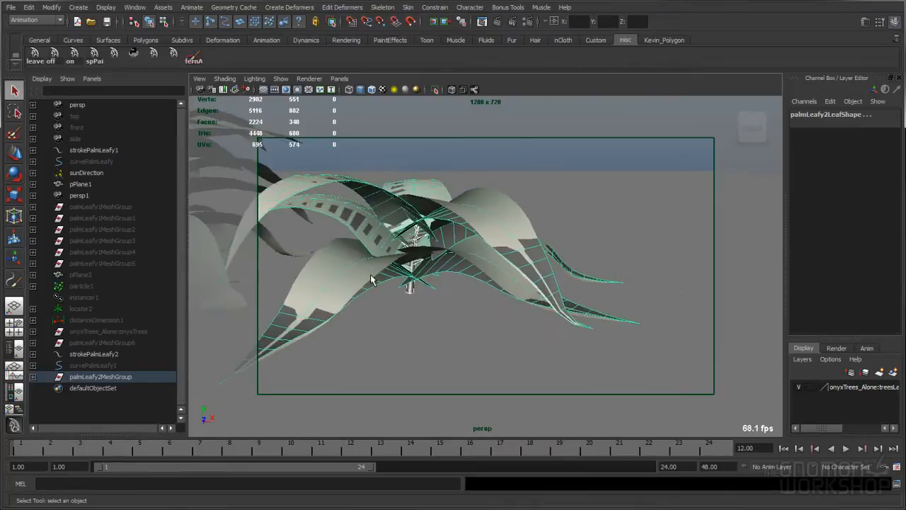
pyautogui.click(106, 381)
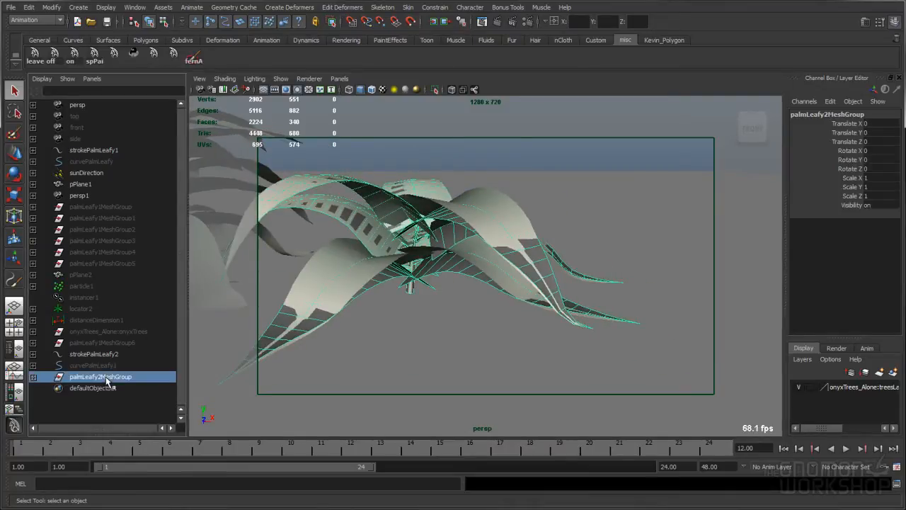
pyautogui.press('Delete')
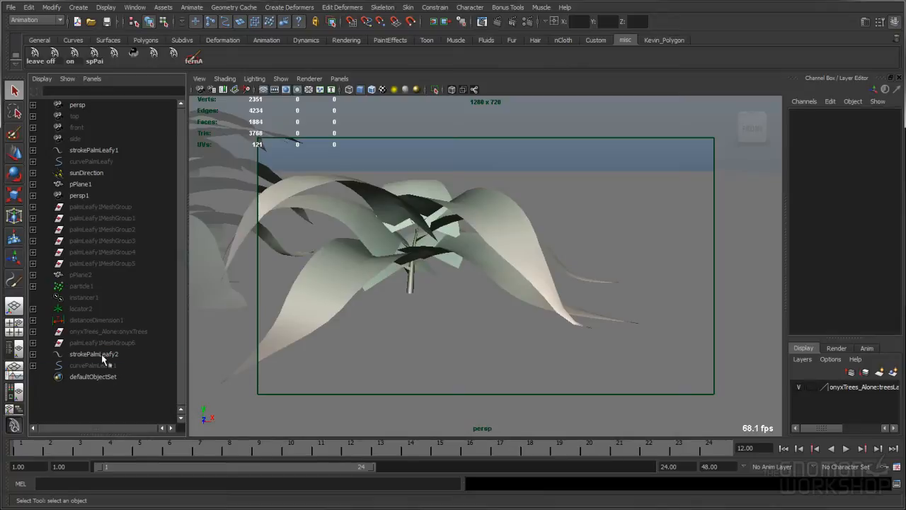
# Step: Reshape strokePalmLeafy2's Leaf Curl graph, with value 0.400 at position 0 and 0.440 at position 1, and check the leaves
pyautogui.click(101, 354)
pyautogui.hotkey('ctrl', 'a')
pyautogui.moveTo(833, 163); pyautogui.dragTo(831, 243)
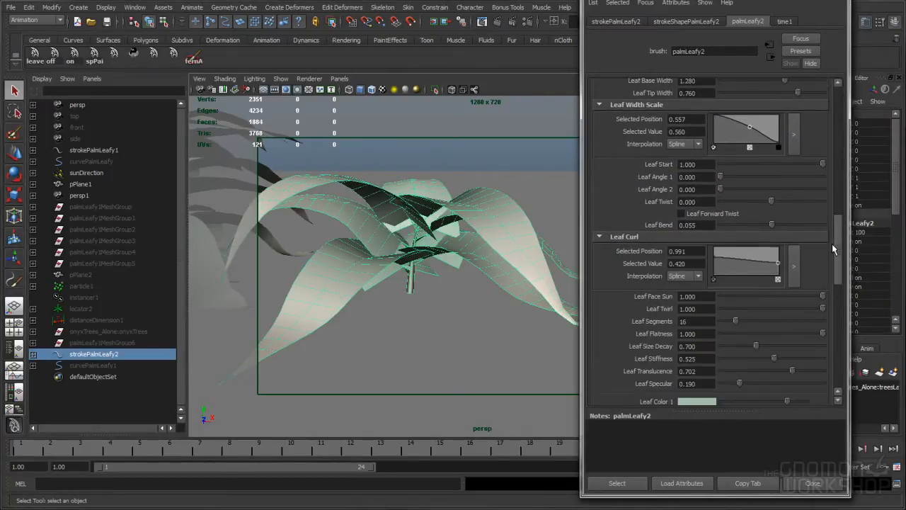
pyautogui.moveTo(713, 262); pyautogui.dragTo(713, 267)
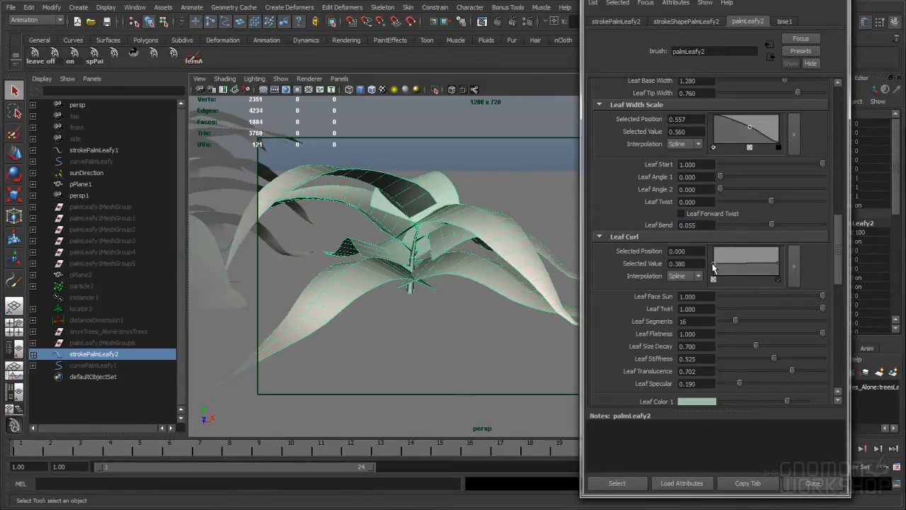
pyautogui.moveTo(778, 268); pyautogui.dragTo(781, 266)
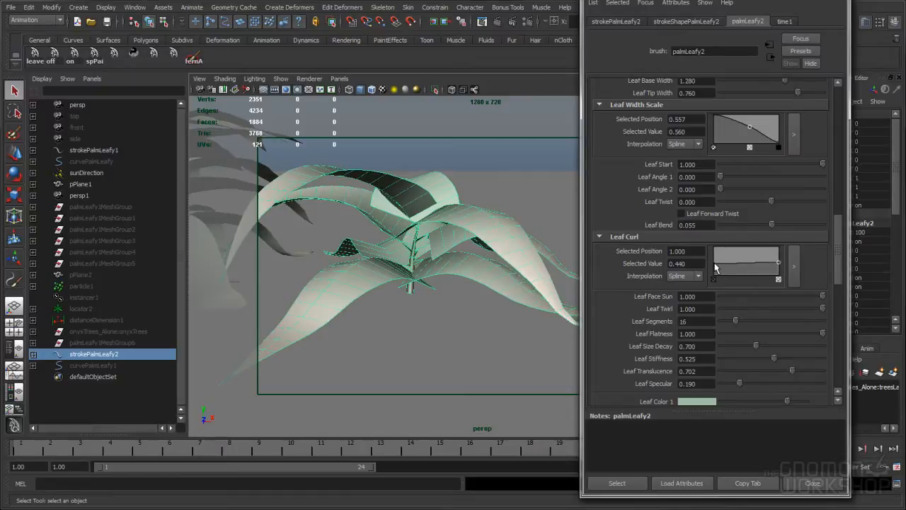
pyautogui.moveTo(714, 266); pyautogui.dragTo(714, 266)
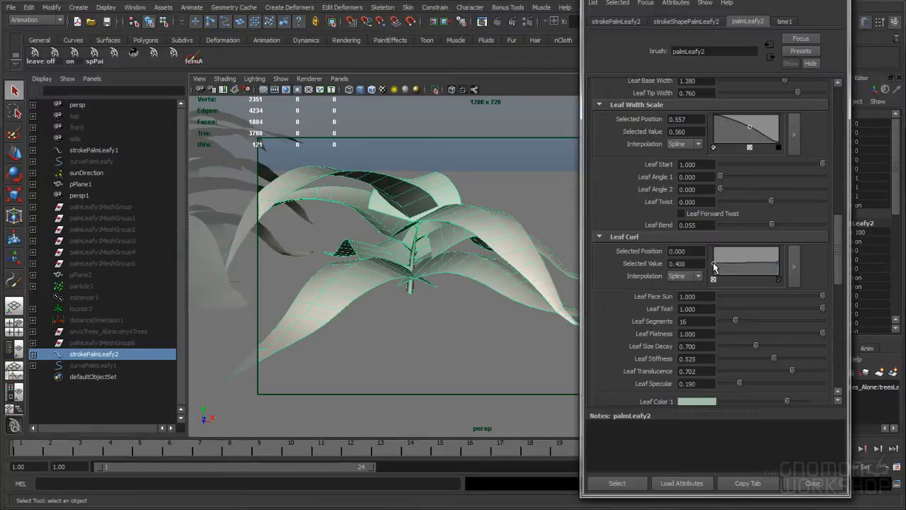
pyautogui.keyDown('alt'); pyautogui.moveTo(418, 248); pyautogui.dragTo(456, 239); pyautogui.keyUp('alt')
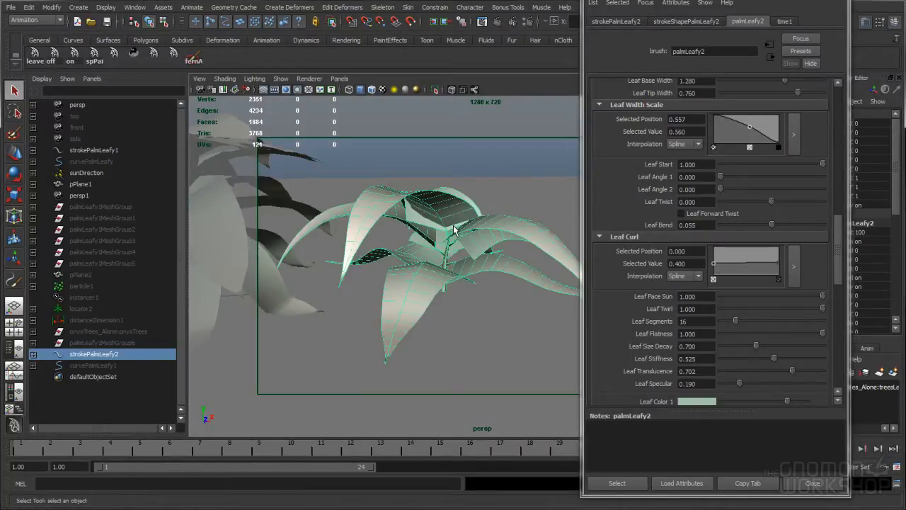
pyautogui.keyDown('alt'); pyautogui.moveTo(364, 238); pyautogui.dragTo(410, 237); pyautogui.keyUp('alt')
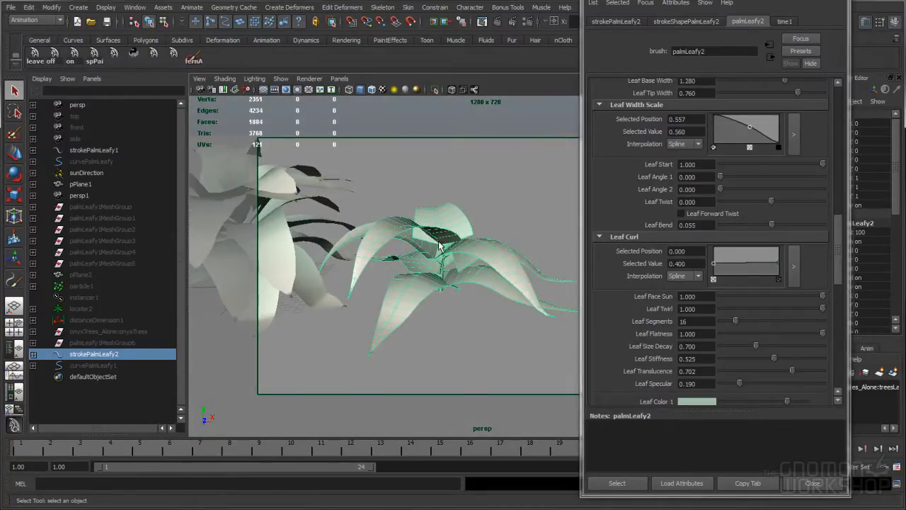
# Step: Convert the strokePalmLeafy2 stroke from Paint Effects to polygons and close its attribute settings
pyautogui.click(48, 7)
pyautogui.moveTo(74, 181)
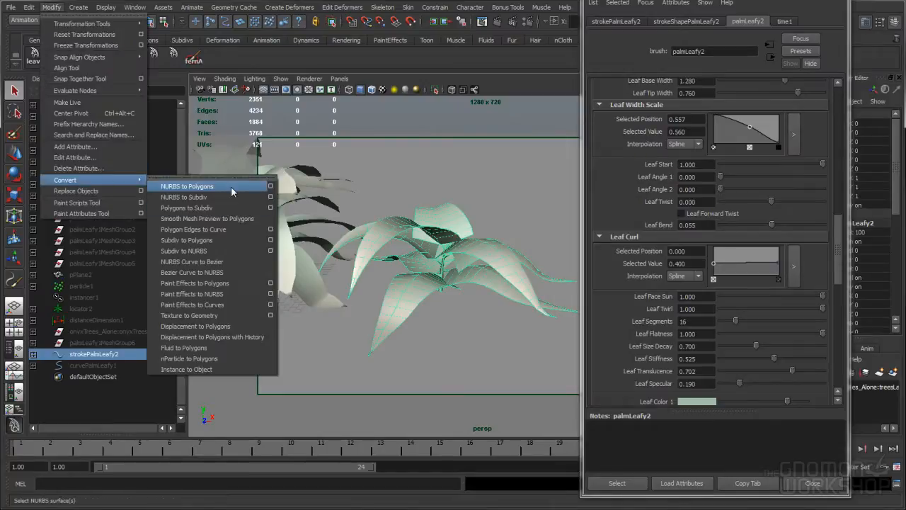
pyautogui.click(195, 283)
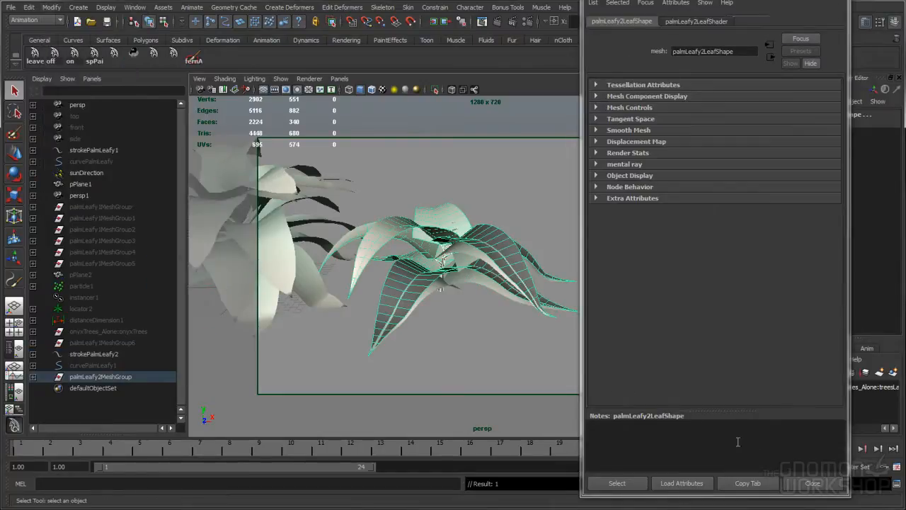
pyautogui.click(811, 483)
pyautogui.keyDown('alt'); pyautogui.moveTo(541, 240); pyautogui.dragTo(520, 235); pyautogui.keyUp('alt')
# Step: Hide the original strokePalmLeafy2 stroke and leave its converted polygon mesh in the scene
pyautogui.click(122, 352)
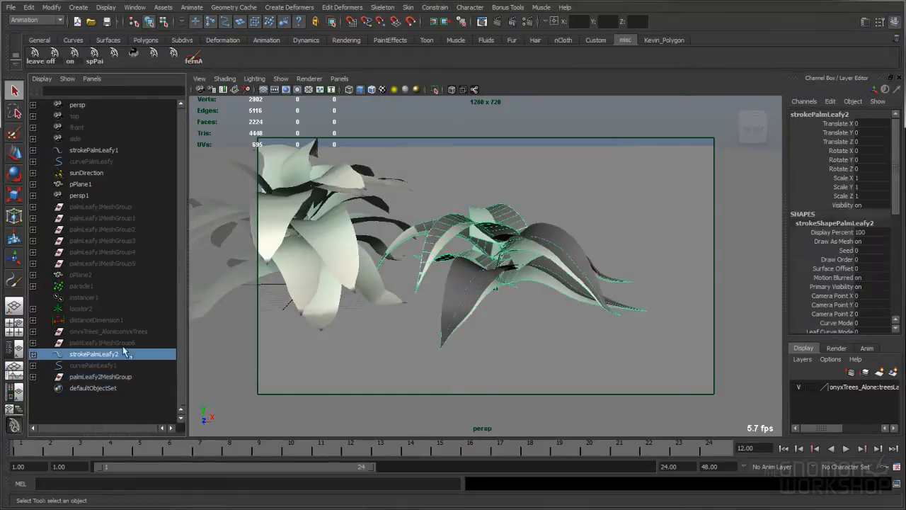
pyautogui.click(106, 8)
pyautogui.moveTo(126, 62)
pyautogui.click(208, 63)
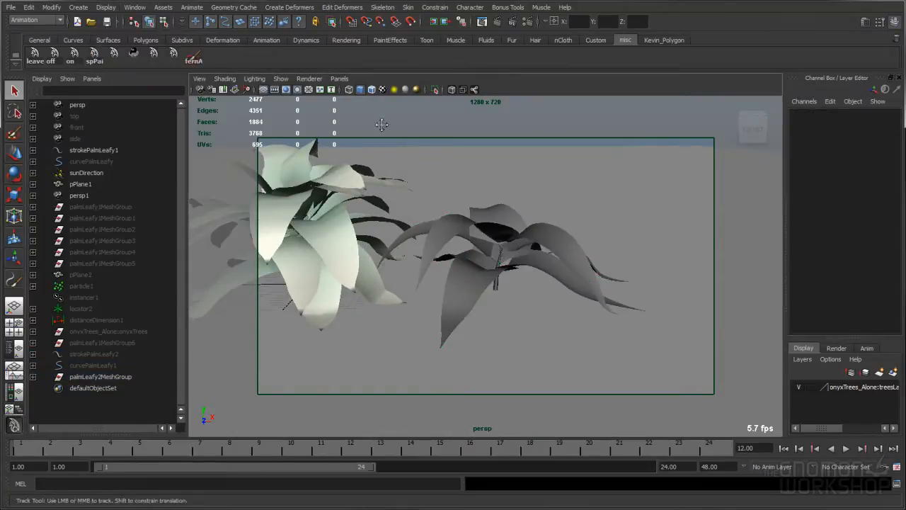
pyautogui.press('a')
# Step: Convert the strokePalmLeafy1 stroke from Paint Effects to polygons
pyautogui.click(121, 151)
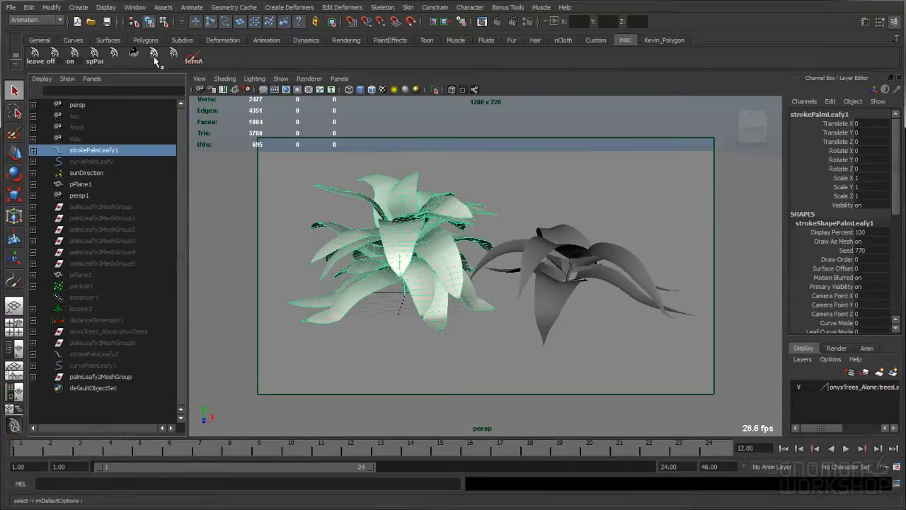
pyautogui.click(77, 8)
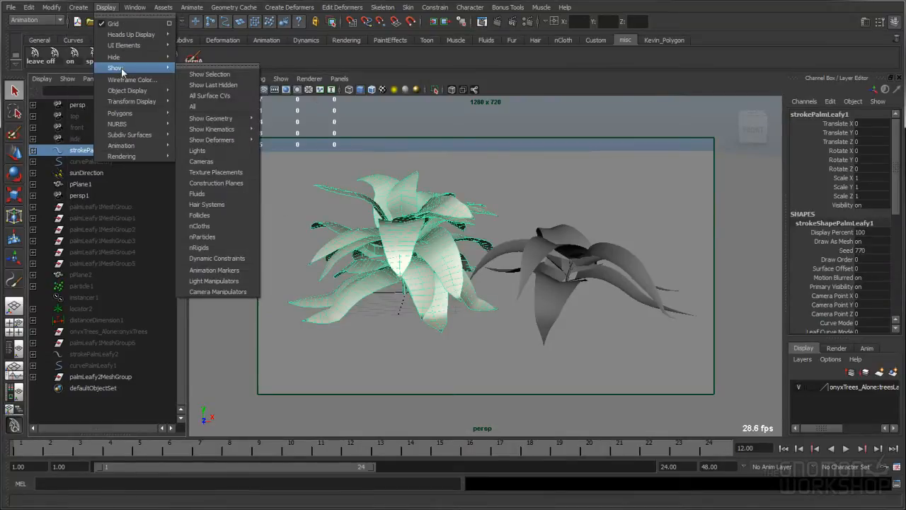
pyautogui.moveTo(56, 9)
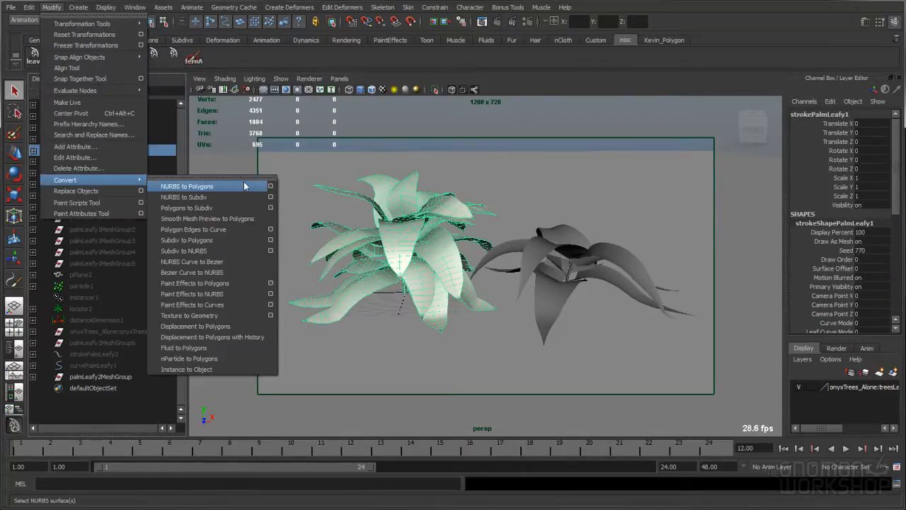
pyautogui.click(223, 282)
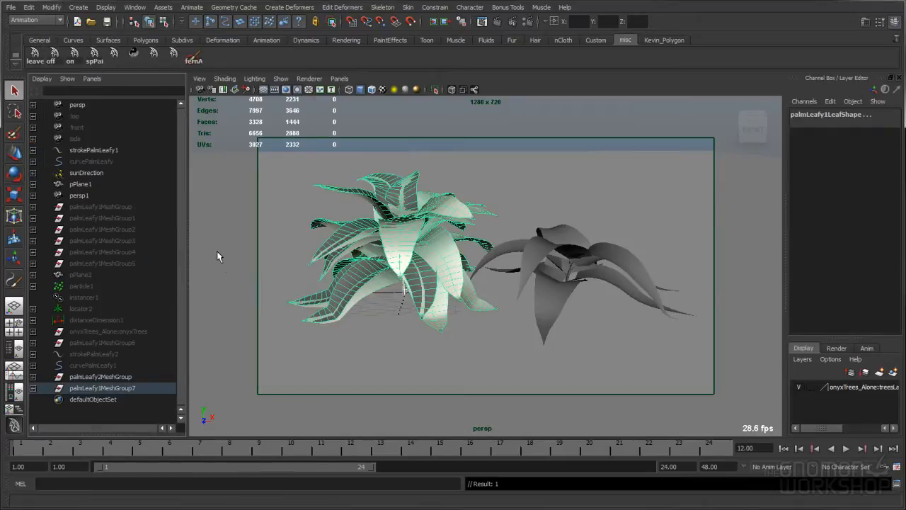
# Step: Hide the original strokePalmLeafy1 stroke, leaving its converted polygon mesh in the scene
pyautogui.click(126, 151)
pyautogui.click(117, 9)
pyautogui.moveTo(116, 57)
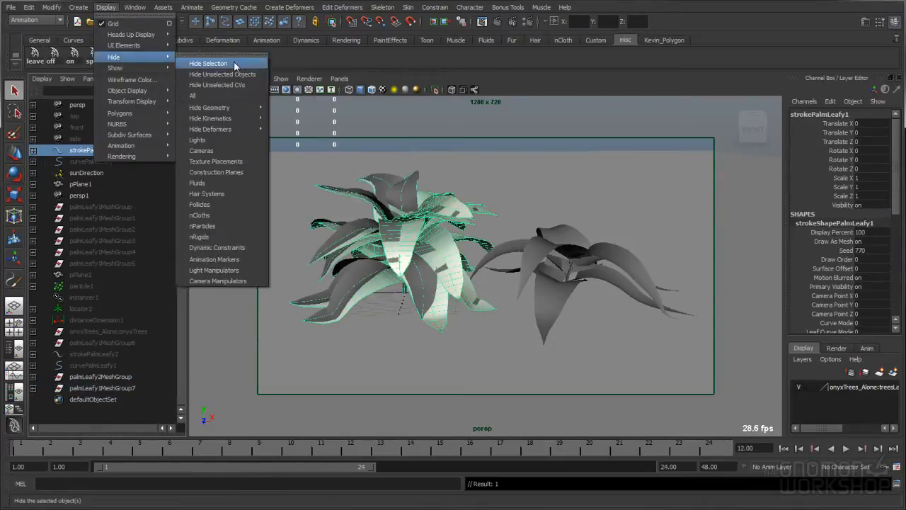
pyautogui.click(206, 63)
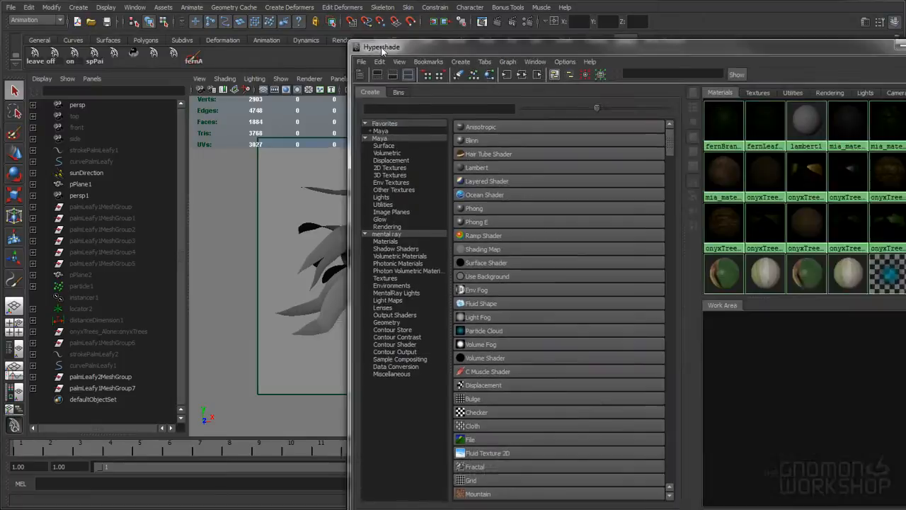
# Step: Graph the fernBranchMIA shader network in Hypershade and inspect the gammaCorrect2 node's attributes
pyautogui.moveTo(564, 45); pyautogui.dragTo(373, 39)
pyautogui.moveTo(490, 142); pyautogui.dragTo(382, 143)
pyautogui.moveTo(523, 288); pyautogui.dragTo(522, 262)
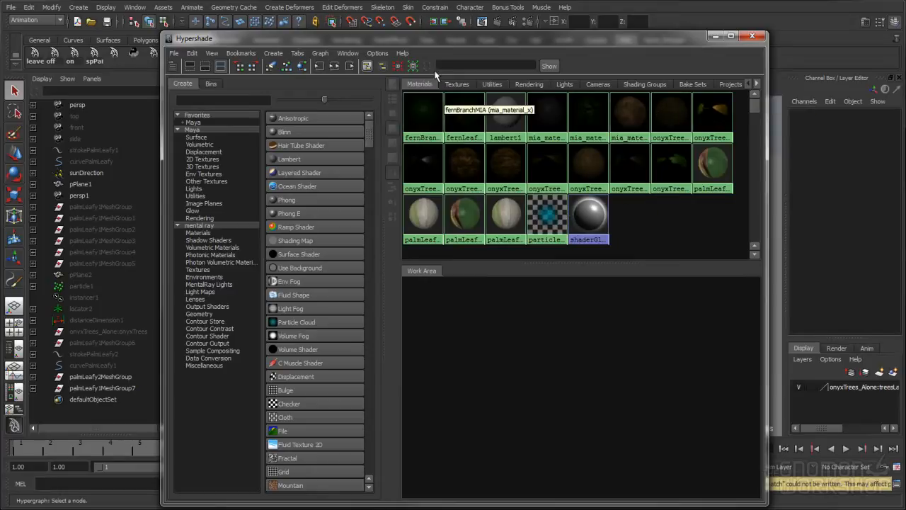
pyautogui.moveTo(440, 39); pyautogui.dragTo(476, 29)
pyautogui.moveTo(464, 107); pyautogui.dragTo(462, 137, button='right')
pyautogui.scroll(-2, 601, 382)
pyautogui.click(603, 386)
pyautogui.doubleClick(519, 375)
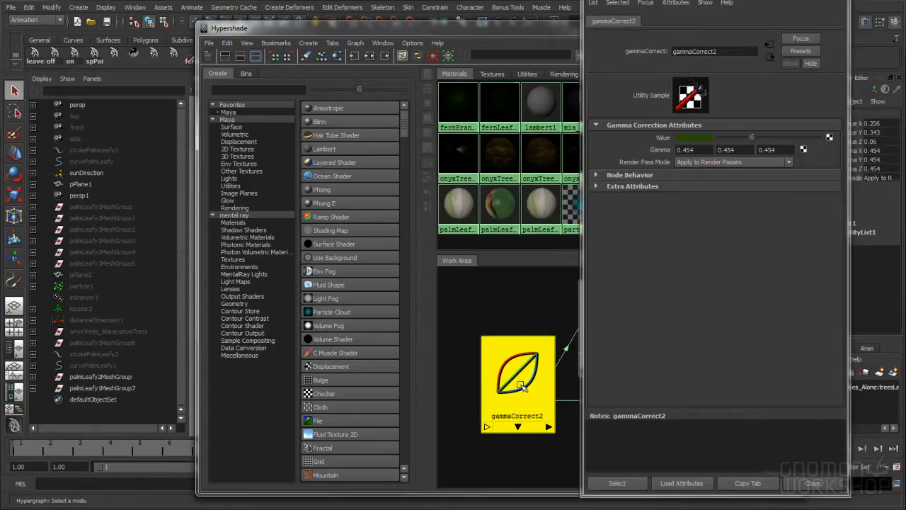
pyautogui.click(812, 483)
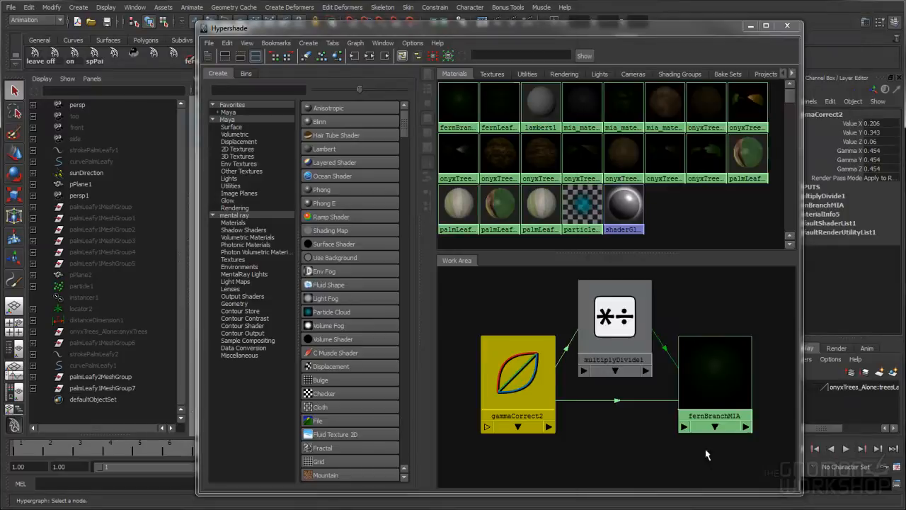
# Step: Expand both converted mesh groups and assign the fernBranchMIA material to palmLeafy2Main and palmLeafy1Main
pyautogui.click(34, 387)
pyautogui.click(33, 377)
pyautogui.scroll(-1, 105, 331)
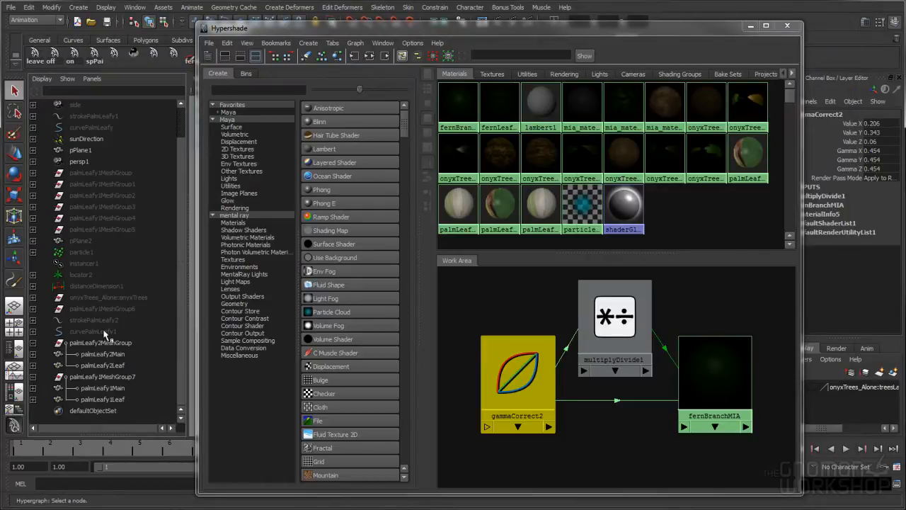
pyautogui.click(111, 356)
pyautogui.keyDown('ctrl'); pyautogui.click(123, 386); pyautogui.keyUp('ctrl')
pyautogui.moveTo(714, 369); pyautogui.dragTo(711, 313, button='right')
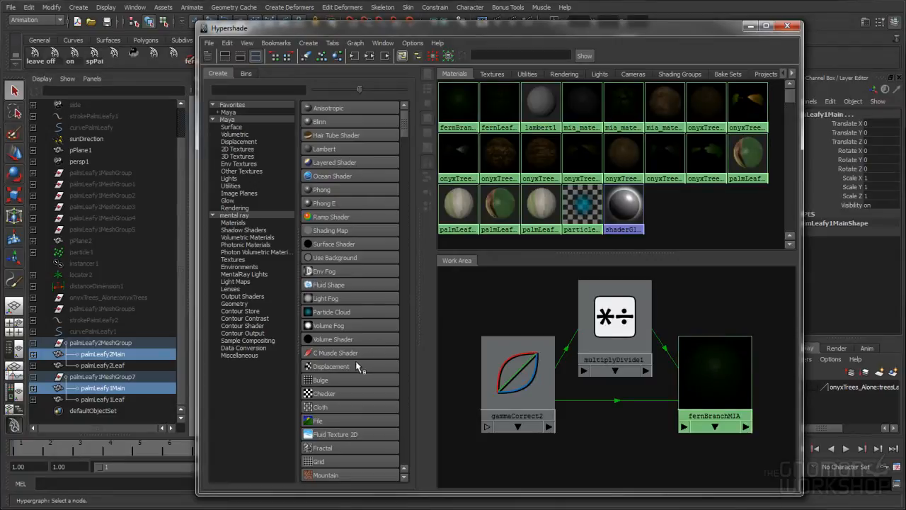
# Step: Graph the fernLeafMIA shader network and assign that material to palmLeafy2Leaf and palmLeafy1Leaf
pyautogui.moveTo(500, 114); pyautogui.dragTo(499, 136, button='right')
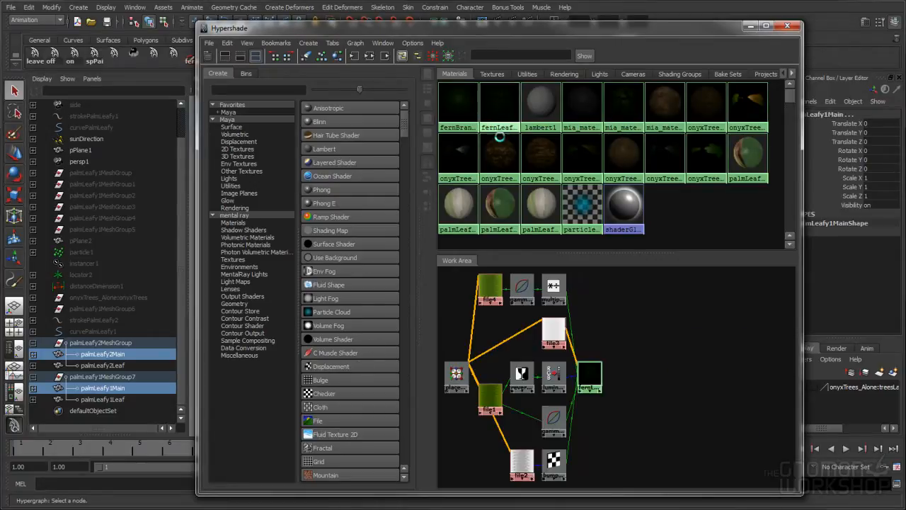
pyautogui.click(104, 365)
pyautogui.keyDown('ctrl'); pyautogui.click(106, 400); pyautogui.keyUp('ctrl')
pyautogui.rightClick(590, 372)
pyautogui.moveTo(590, 372); pyautogui.dragTo(587, 327, button='right')
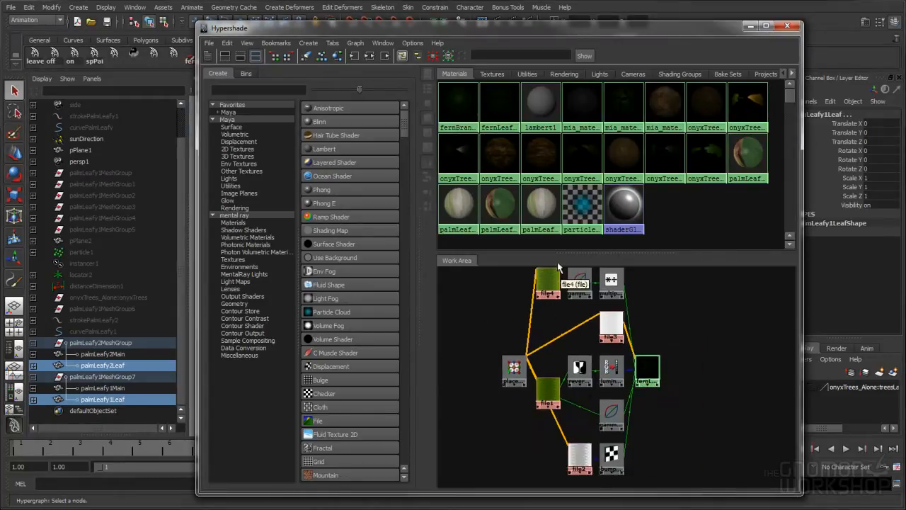
# Step: Examine the fernLeafMIA network's file textures and their connections to the material, and close Hypershade
pyautogui.moveTo(589, 251); pyautogui.dragTo(588, 206)
pyautogui.keyDown('alt'); pyautogui.moveTo(556, 289); pyautogui.dragTo(562, 306, button='middle'); pyautogui.keyUp('alt')
pyautogui.keyDown('alt'); pyautogui.moveTo(561, 306); pyautogui.dragTo(587, 303, button='right'); pyautogui.keyUp('alt')
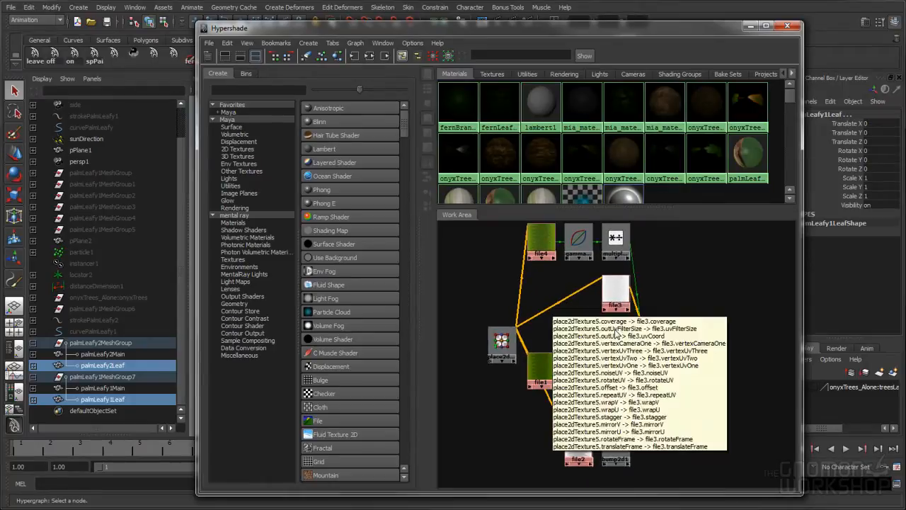
pyautogui.moveTo(666, 344); pyautogui.dragTo(692, 345)
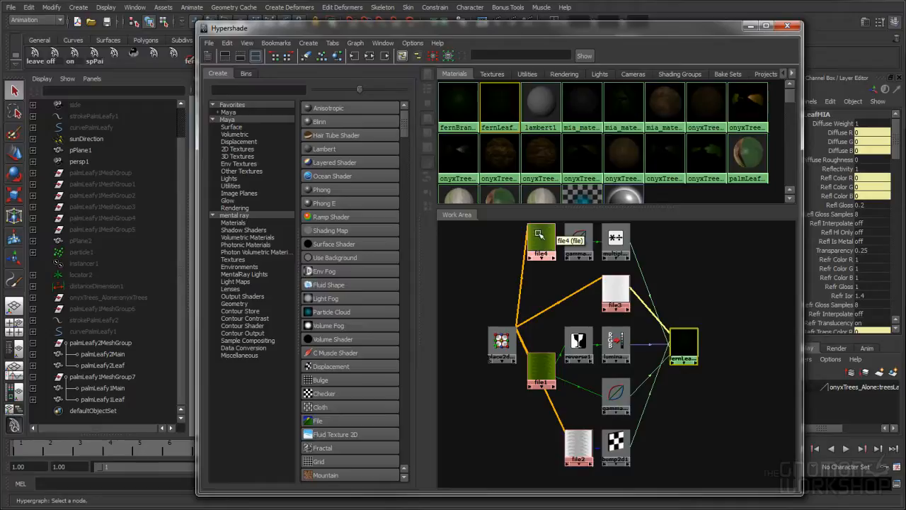
pyautogui.click(539, 372)
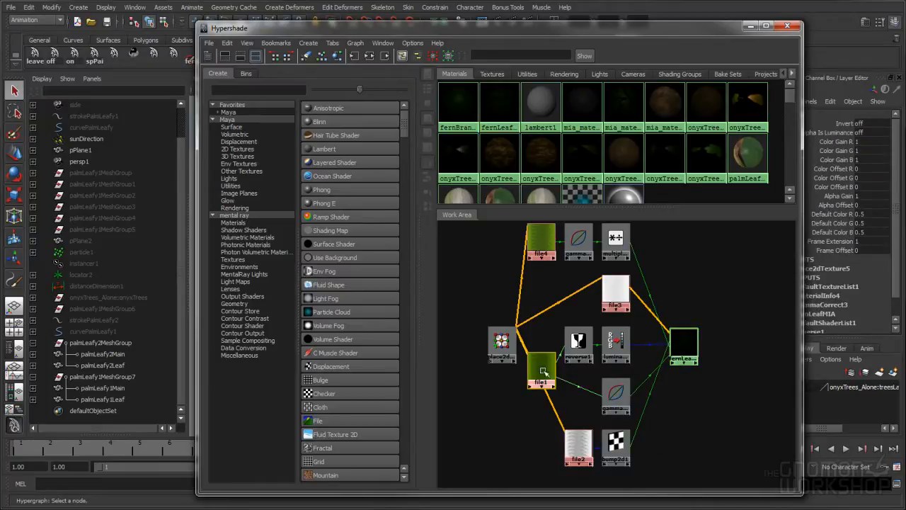
pyautogui.click(787, 25)
pyautogui.click(527, 130)
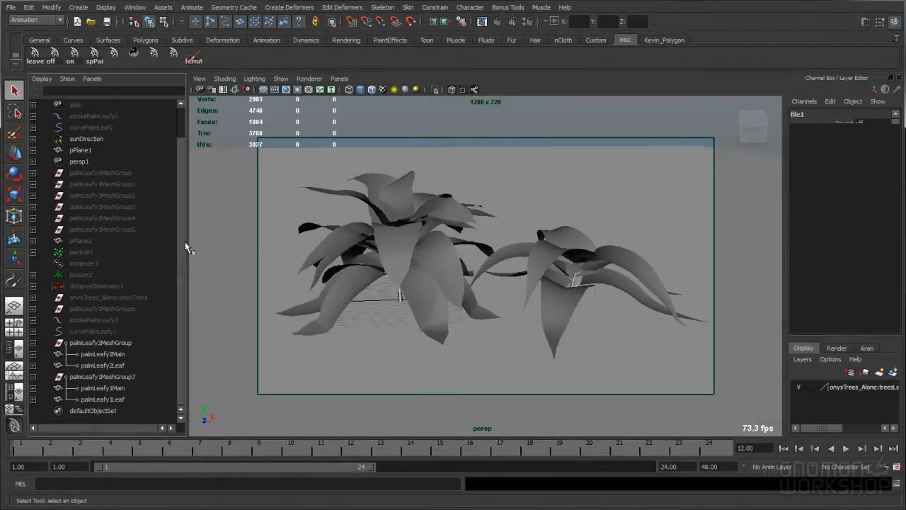
# Step: Zero the sunDirection light's translation and move it above the plants to about X 18.971, Y 24.417, Z -8.048
pyautogui.click(284, 177)
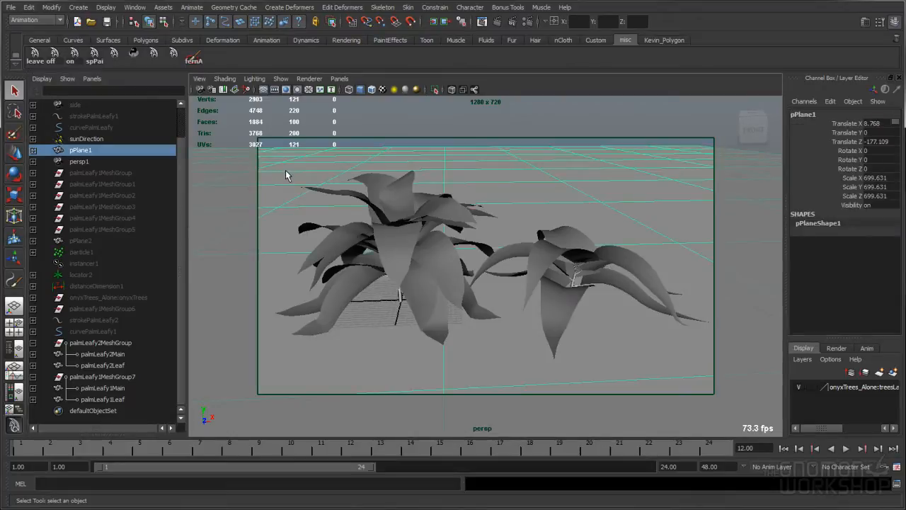
pyautogui.keyDown('alt'); pyautogui.moveTo(307, 188); pyautogui.dragTo(308, 199); pyautogui.keyUp('alt')
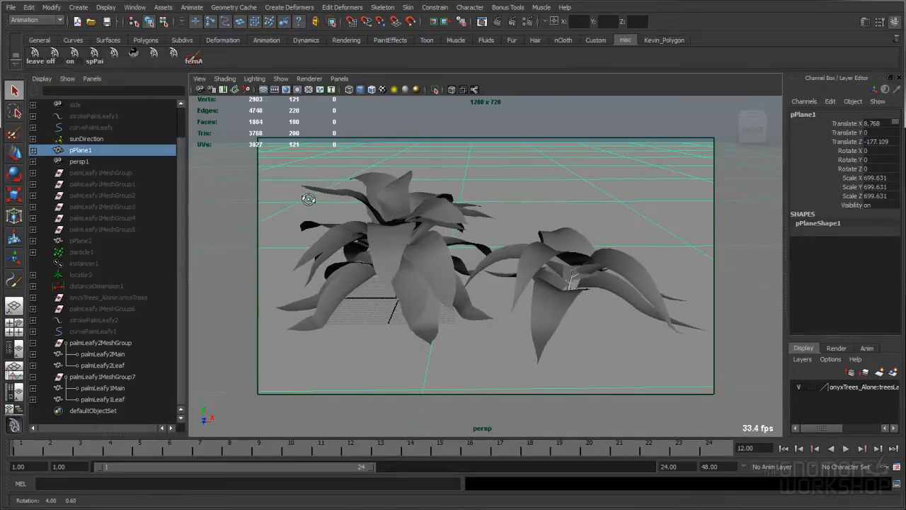
pyautogui.click(103, 140)
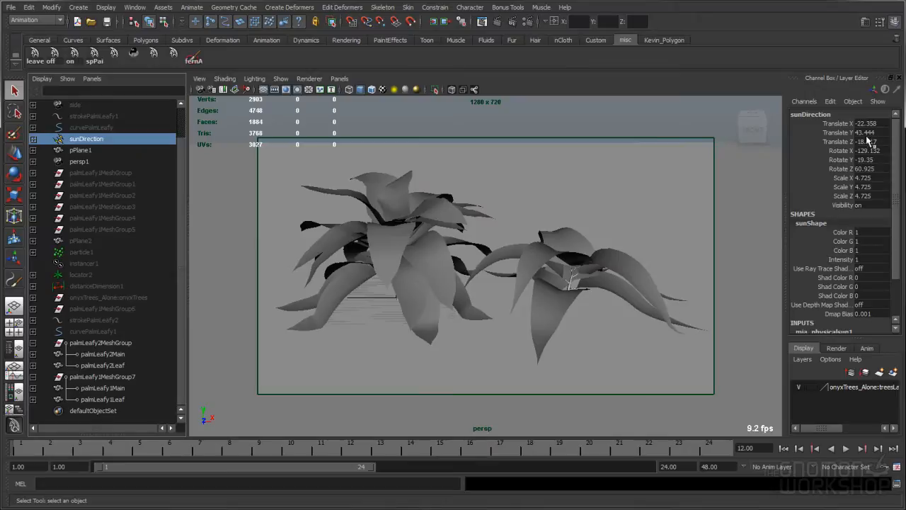
pyautogui.moveTo(871, 124); pyautogui.dragTo(873, 142)
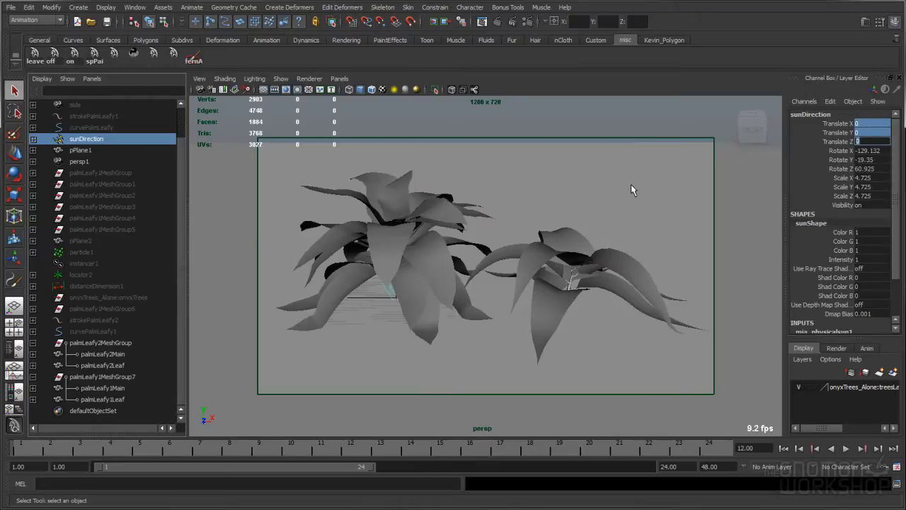
pyautogui.press('w')
pyautogui.moveTo(393, 293); pyautogui.dragTo(490, 176)
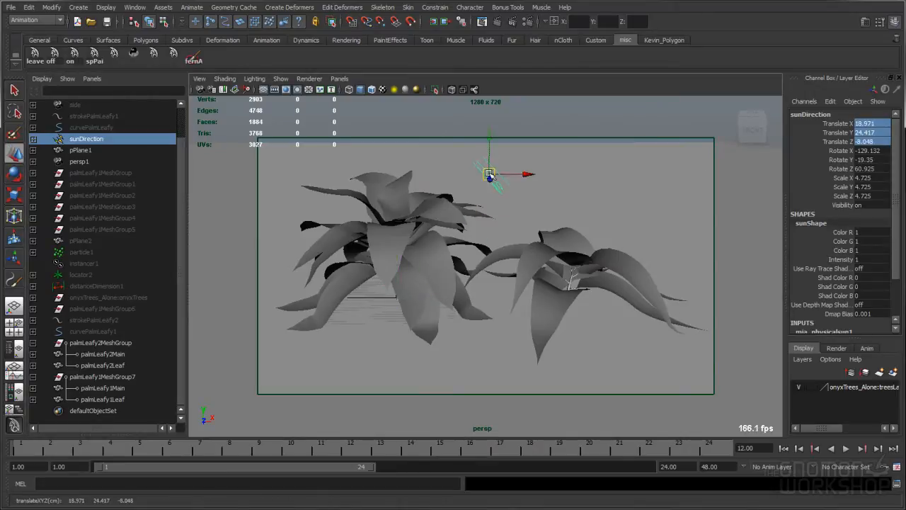
pyautogui.press('e')
pyautogui.click(559, 117)
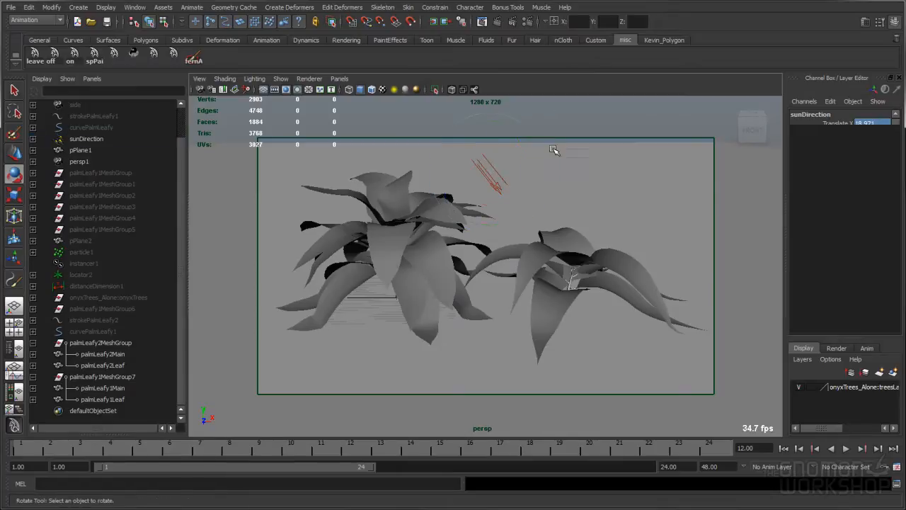
# Step: Assign an existing mia_material_x shader to the ground plane pPlane1 through Hypershade
pyautogui.click(313, 159)
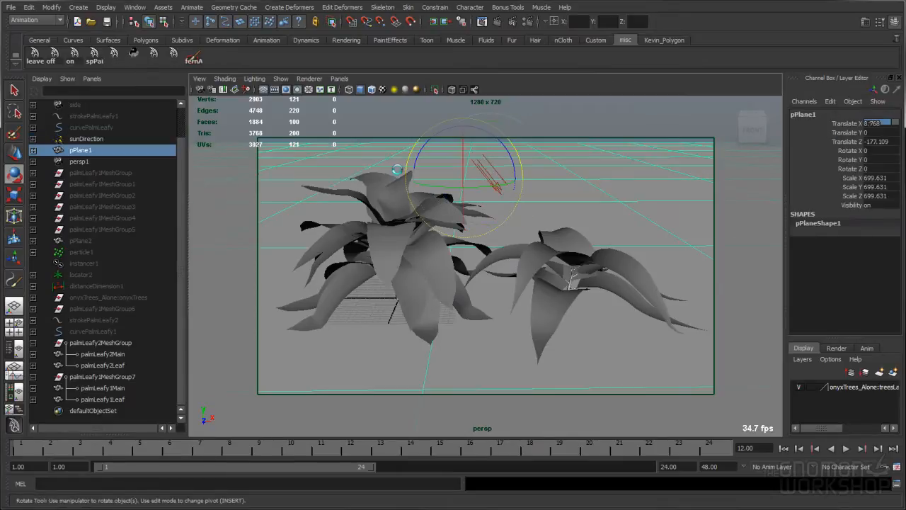
pyautogui.hotkey('shift', 'h')
pyautogui.moveTo(570, 29); pyautogui.dragTo(635, 23)
pyautogui.moveTo(757, 102); pyautogui.dragTo(760, 61, button='right')
pyautogui.click(852, 22)
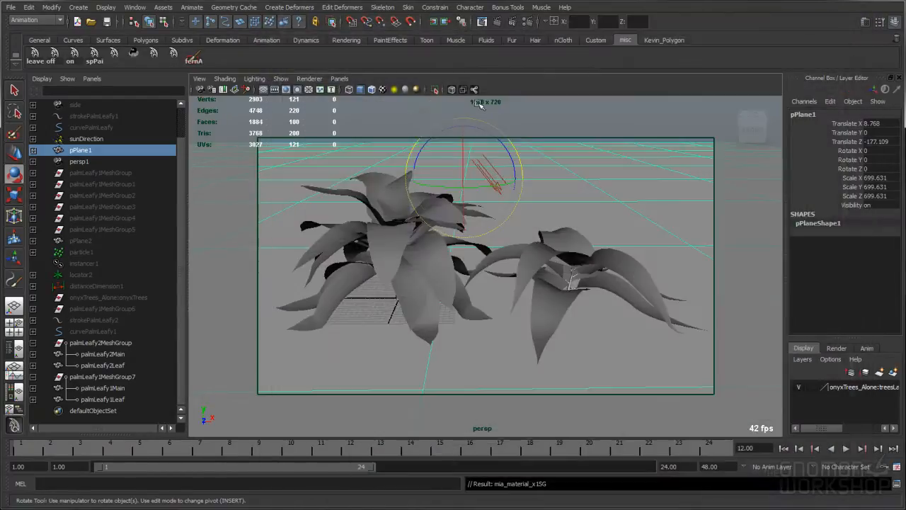
# Step: Set the render image width to 800 pixels in the render settings, keeping the width/height ratio
pyautogui.click(527, 21)
pyautogui.scroll(-2, 616, 262)
pyautogui.scroll(-2, 616, 262)
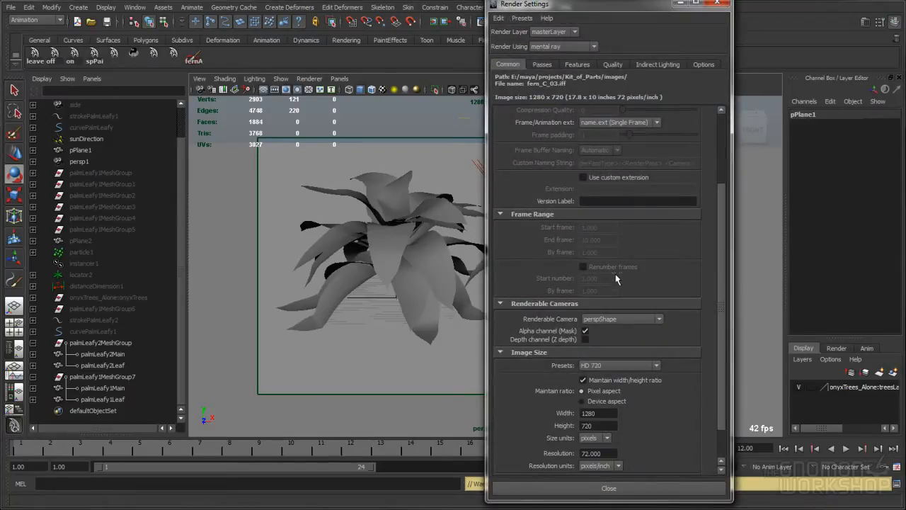
pyautogui.write('0')
pyautogui.press('Return')
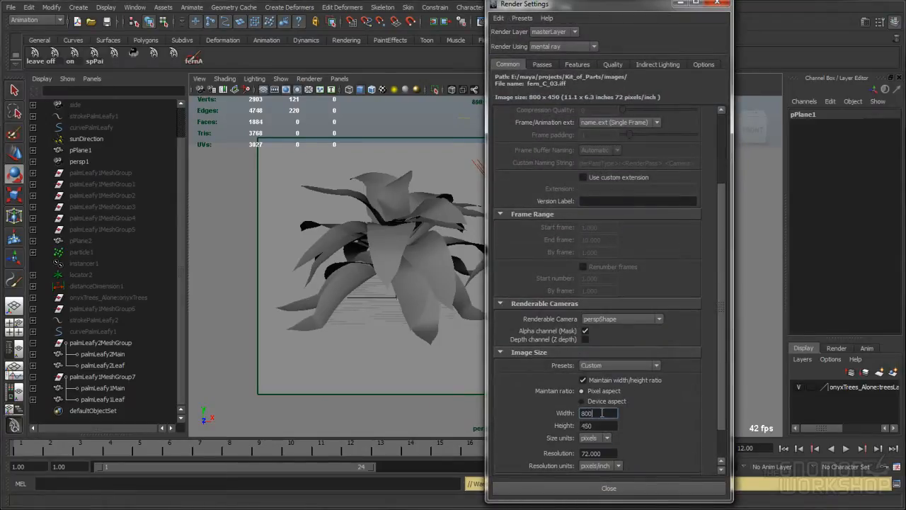
pyautogui.doubleClick(610, 413)
# Step: Set the mental ray Max Sample Level to 2 and close the render settings
pyautogui.click(613, 64)
pyautogui.click(603, 149)
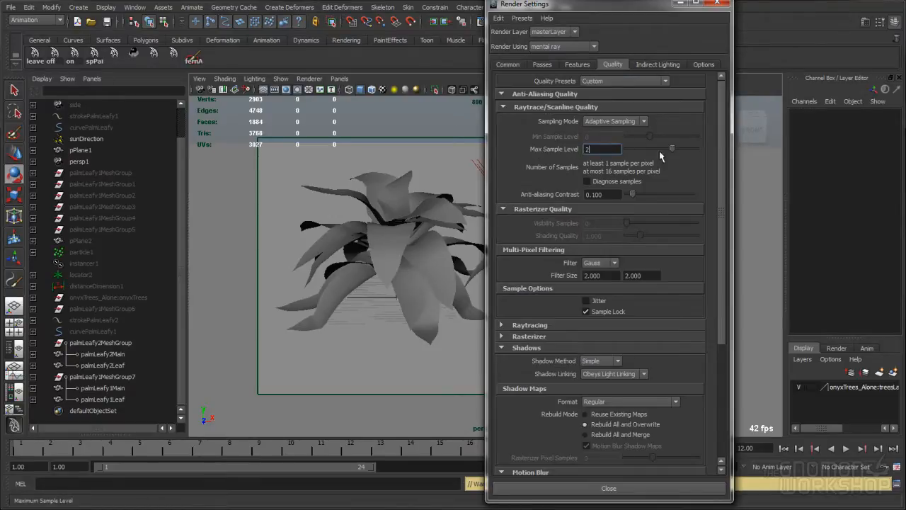
pyautogui.moveTo(669, 149); pyautogui.dragTo(673, 150)
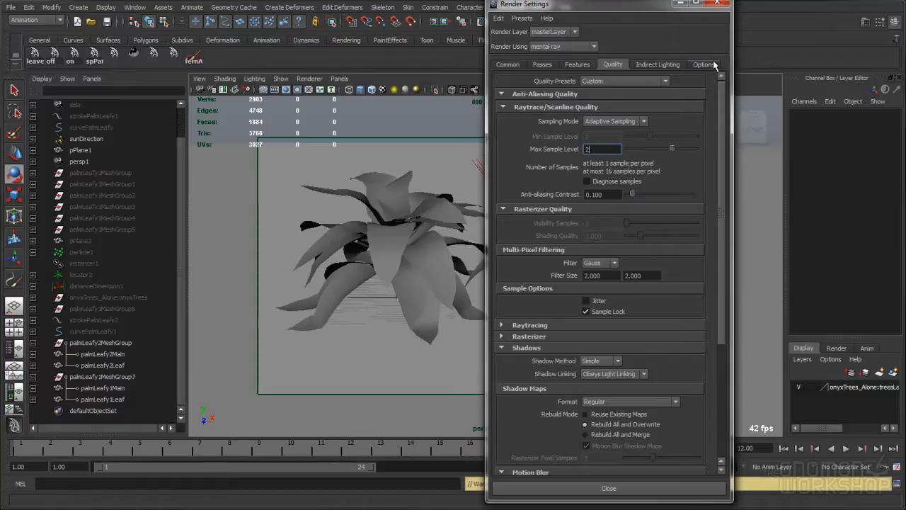
pyautogui.click(718, 3)
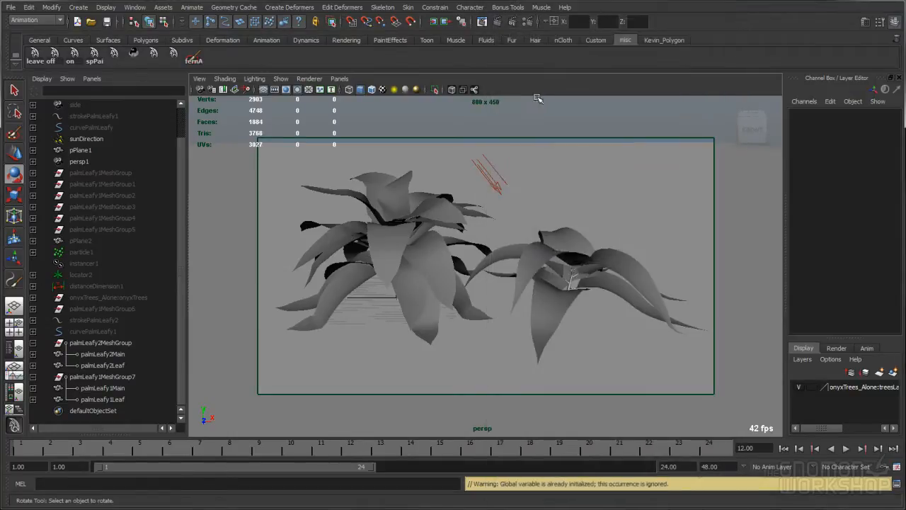
# Step: Lower the viewing angle on the plants and save the scene as tut_fern_B_01 in the Kit_of_Parts project's scenes folder
pyautogui.keyDown('alt'); pyautogui.moveTo(516, 177); pyautogui.dragTo(530, 194); pyautogui.keyUp('alt')
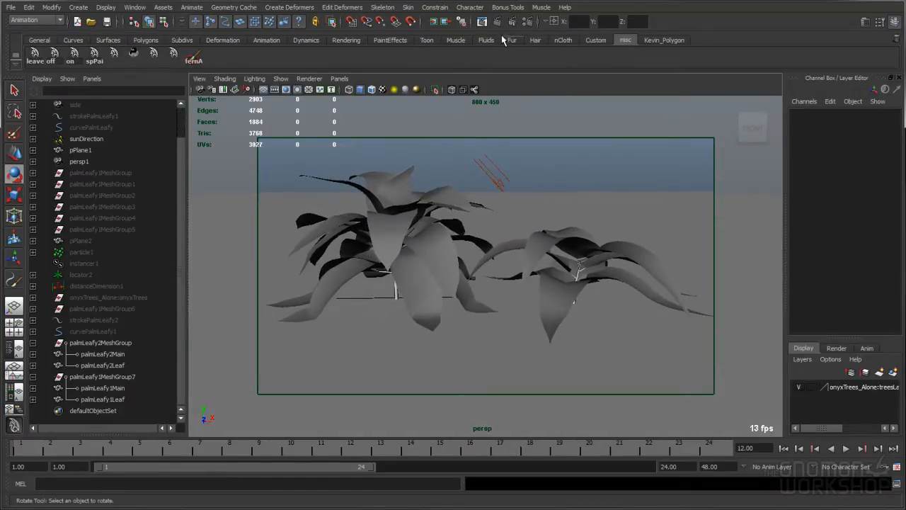
pyautogui.click(10, 8)
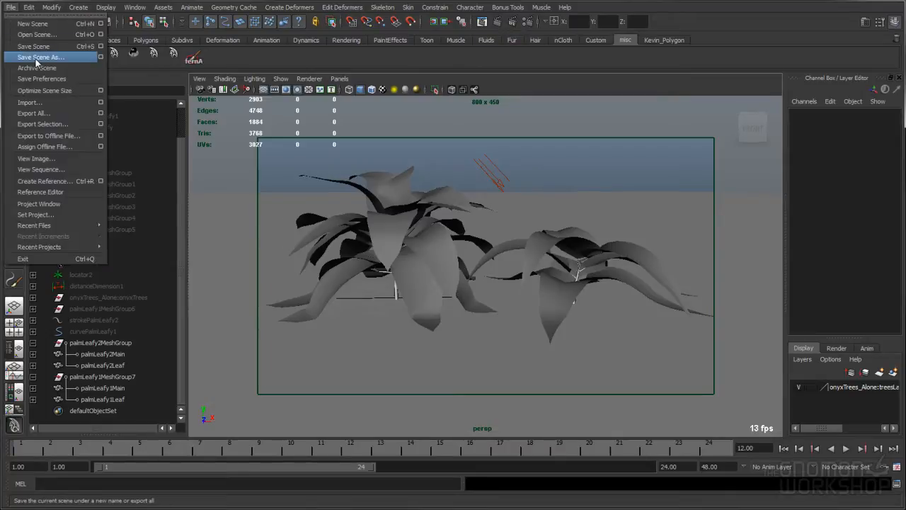
pyautogui.click(41, 56)
pyautogui.moveTo(278, 19); pyautogui.dragTo(378, 33)
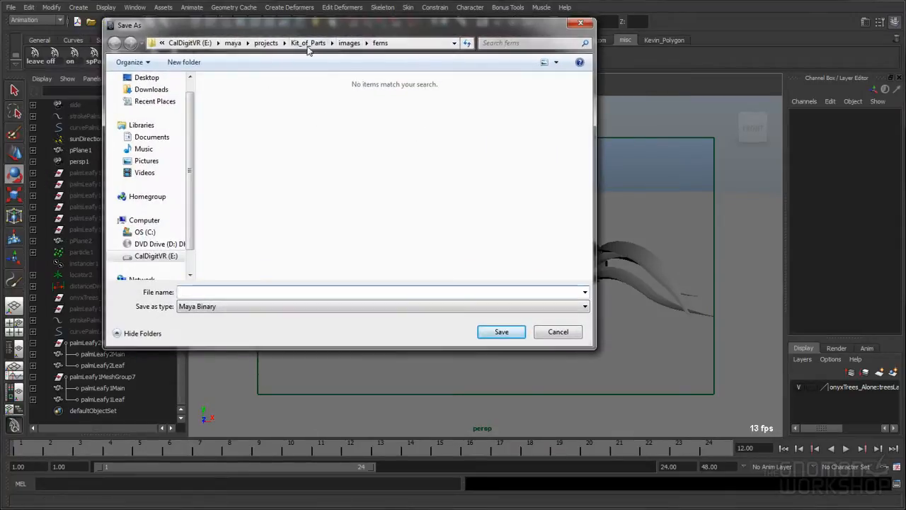
pyautogui.click(308, 42)
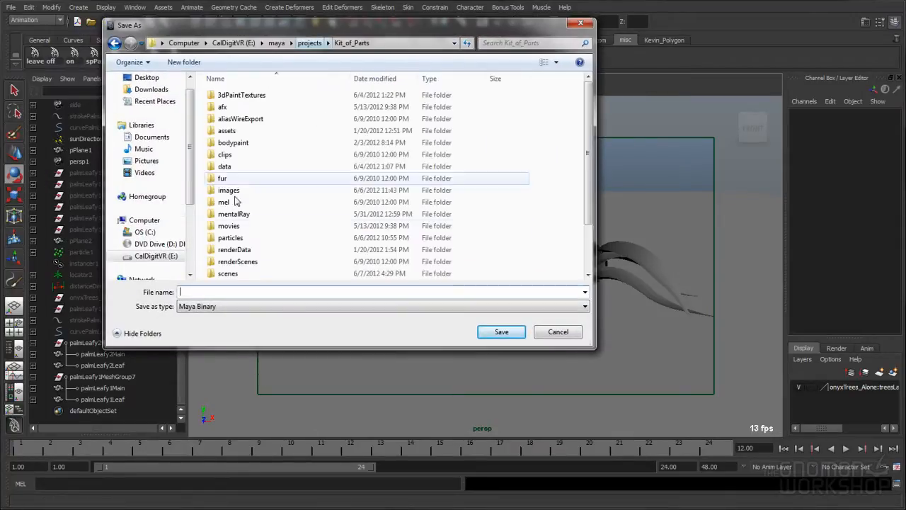
pyautogui.doubleClick(228, 274)
pyautogui.write('tut')
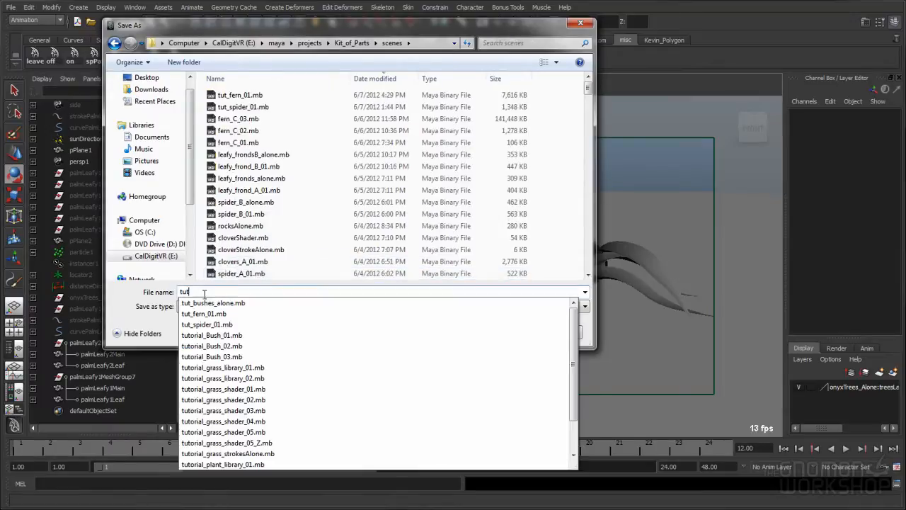
pyautogui.write('_fern_01')
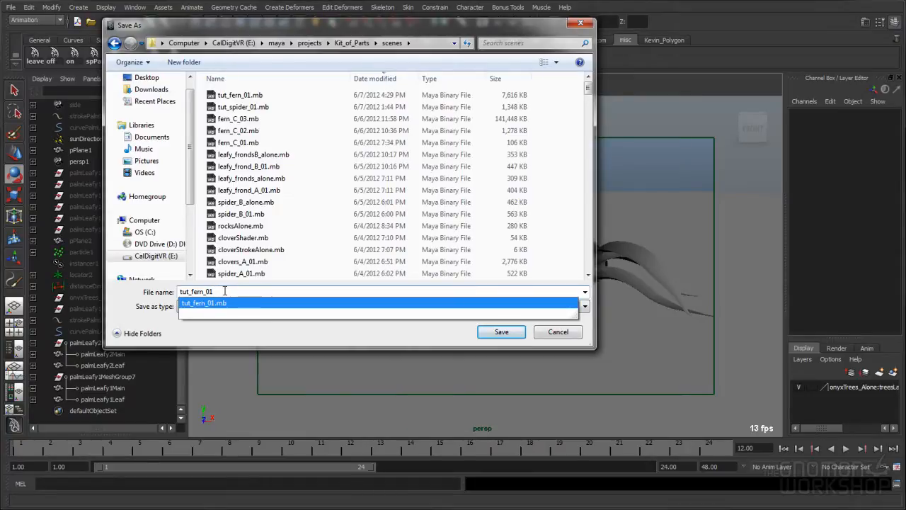
pyautogui.press('BackSpace')
pyautogui.press('BackSpace')
pyautogui.write('B_')
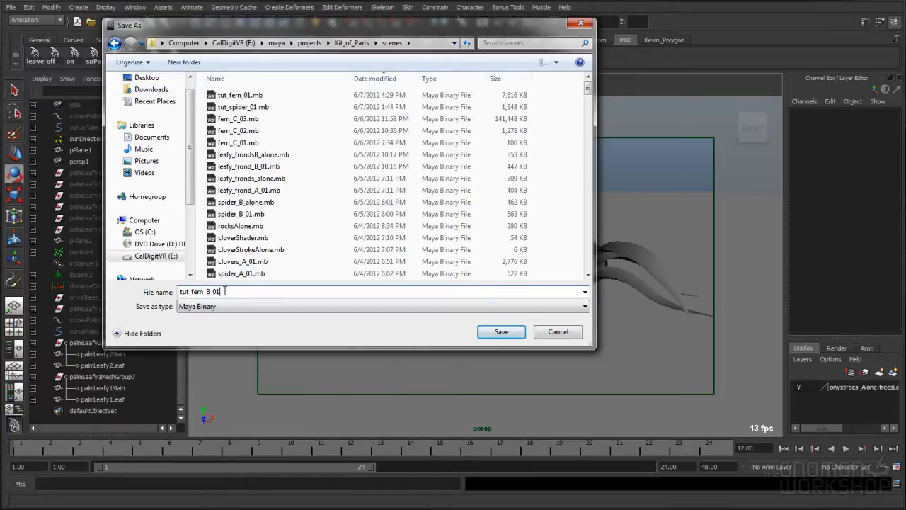
pyautogui.click(504, 336)
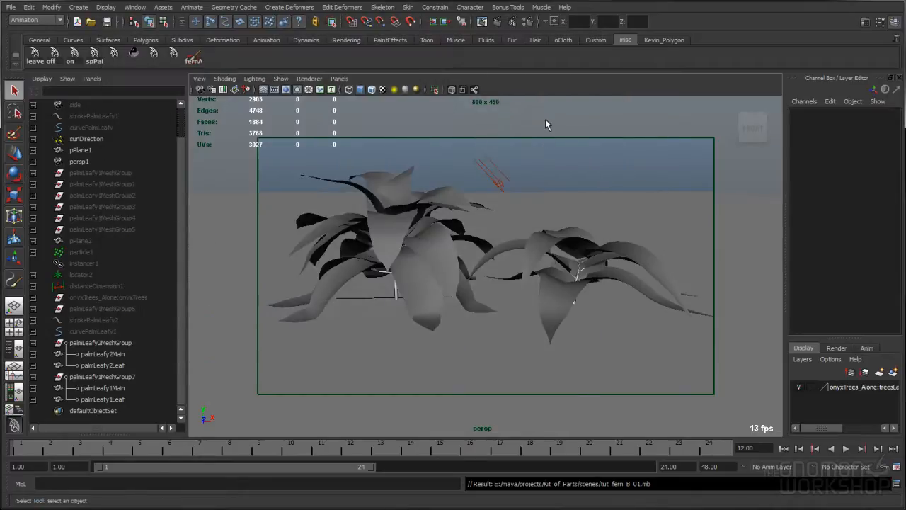
# Step: Render both fern plants from the current camera view with mental ray in the Render View
pyautogui.click(499, 23)
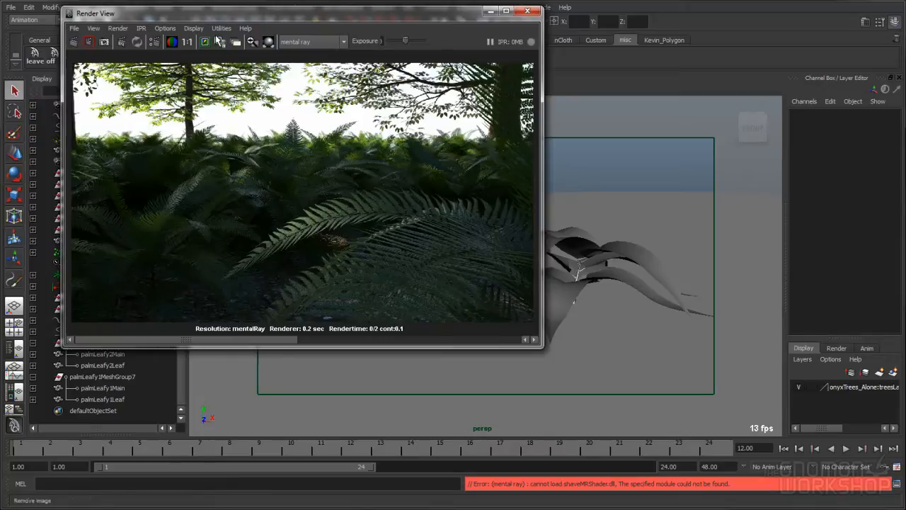
pyautogui.click(74, 42)
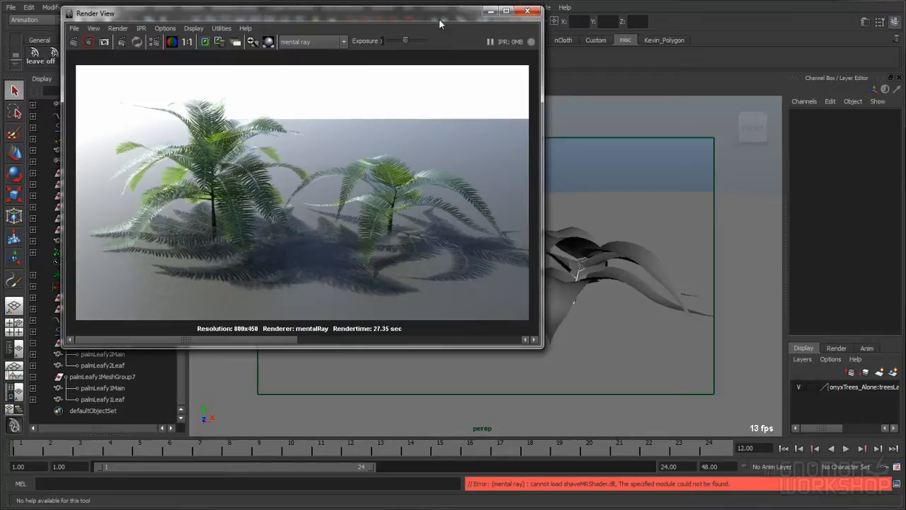
pyautogui.moveTo(438, 18); pyautogui.dragTo(483, 45)
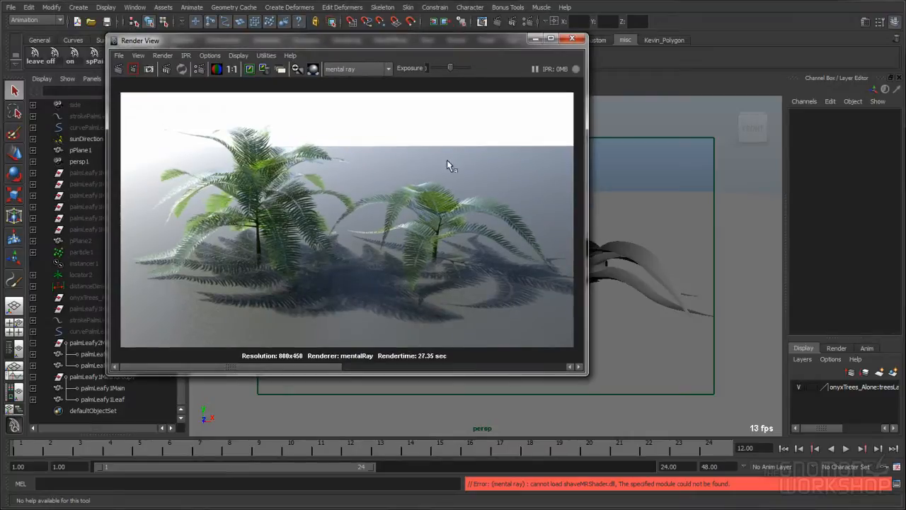
# Step: Keep the current image in the Render View and render a close-up of the smaller fern's fronds
pyautogui.click(573, 41)
pyautogui.keyDown('alt'); pyautogui.moveTo(472, 237); pyautogui.dragTo(607, 206, button='right'); pyautogui.keyUp('alt')
pyautogui.keyDown('alt'); pyautogui.moveTo(608, 206); pyautogui.dragTo(573, 242, button='middle'); pyautogui.keyUp('alt')
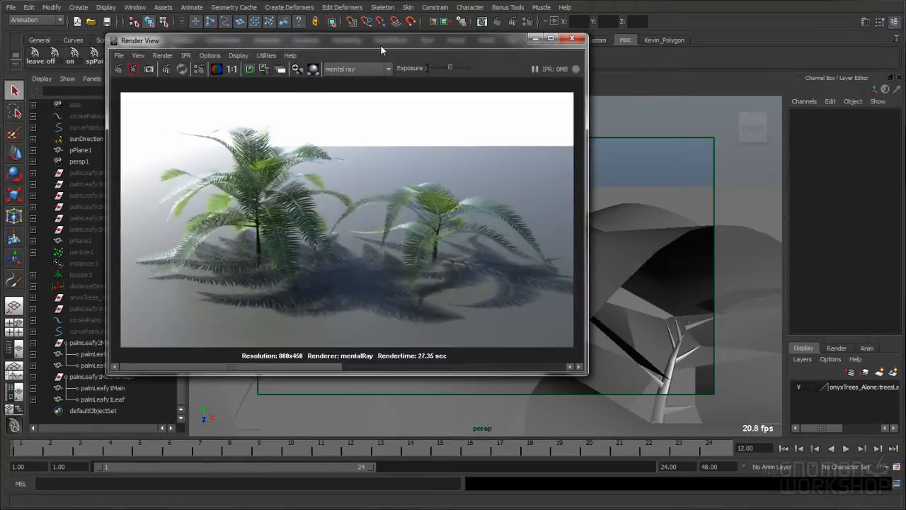
pyautogui.moveTo(375, 44); pyautogui.dragTo(457, 45)
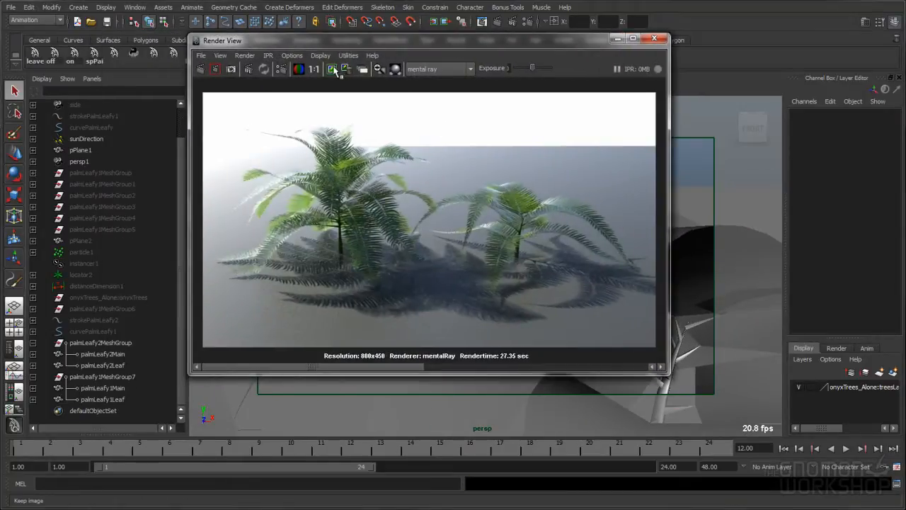
pyautogui.click(333, 69)
pyautogui.click(201, 68)
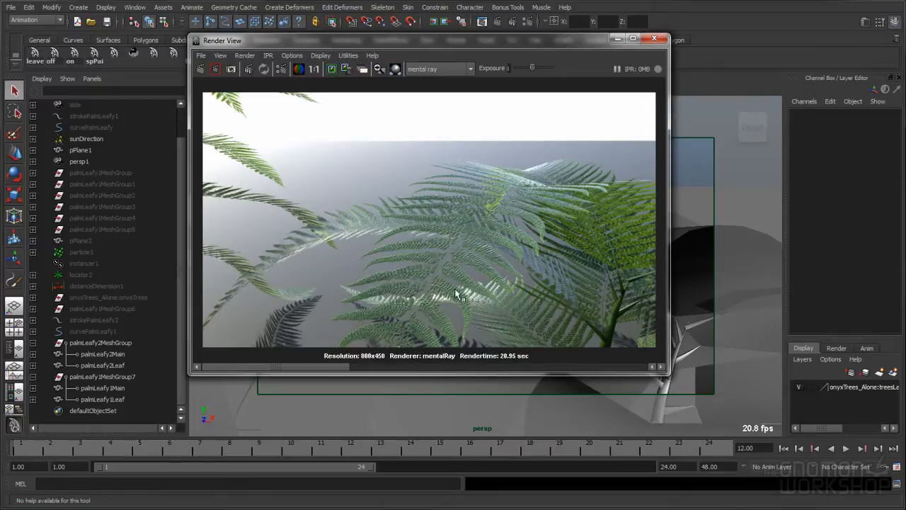
# Step: Examine the leaf detail in the close-up fern render and return the image to its real size
pyautogui.scroll(3, 381, 275)
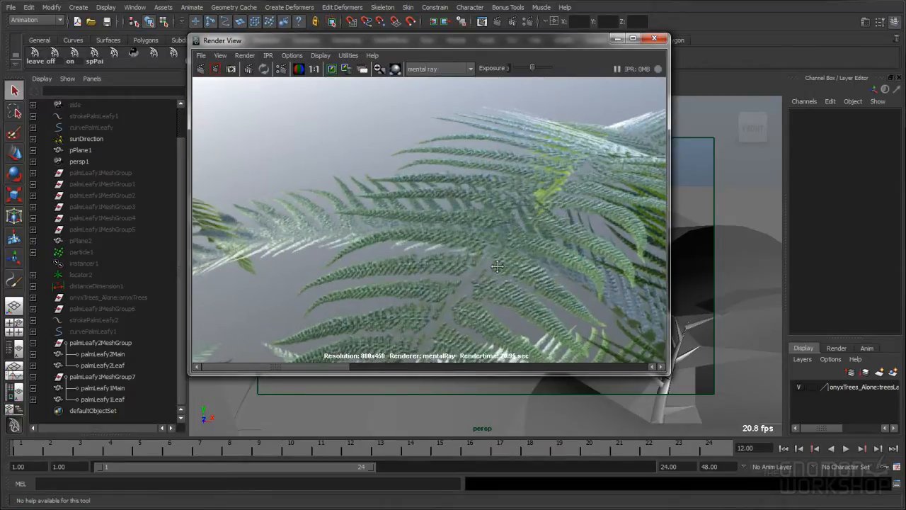
pyautogui.scroll(2, 493, 170)
pyautogui.scroll(2, 577, 195)
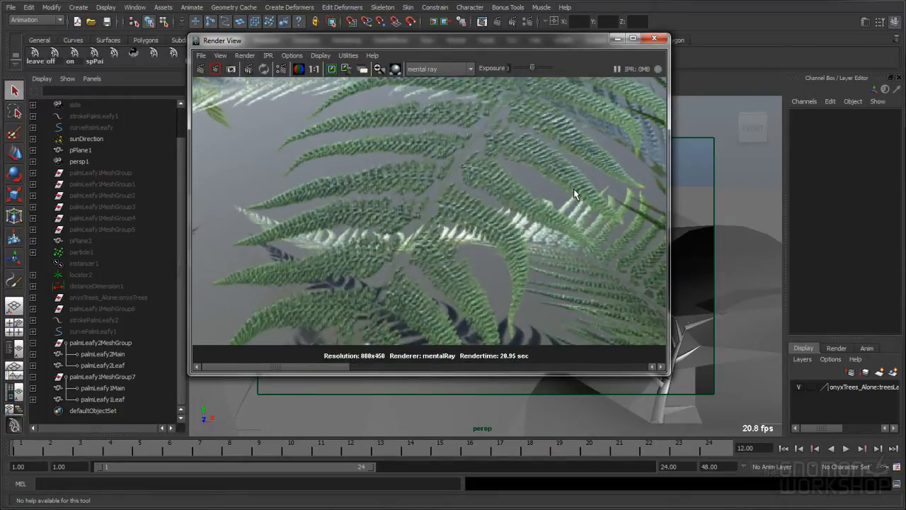
pyautogui.scroll(-3, 289, 186)
pyautogui.scroll(-2, 368, 116)
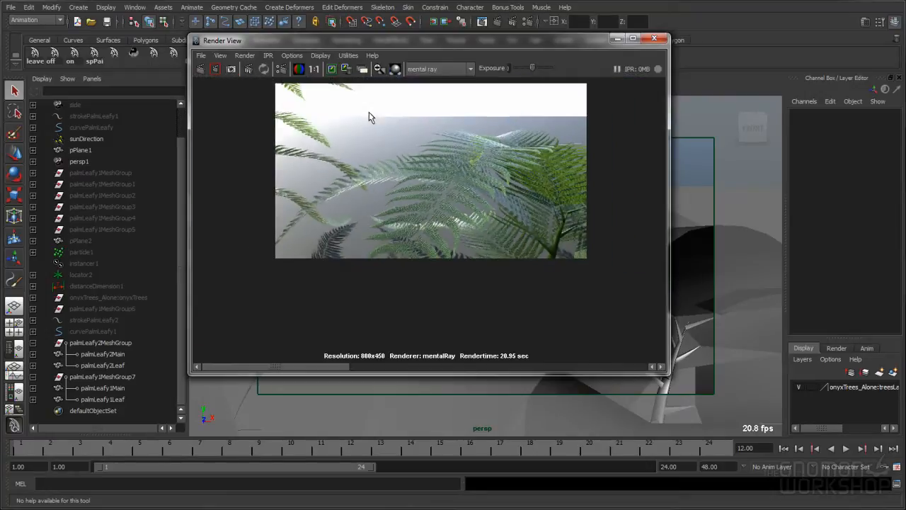
pyautogui.click(314, 69)
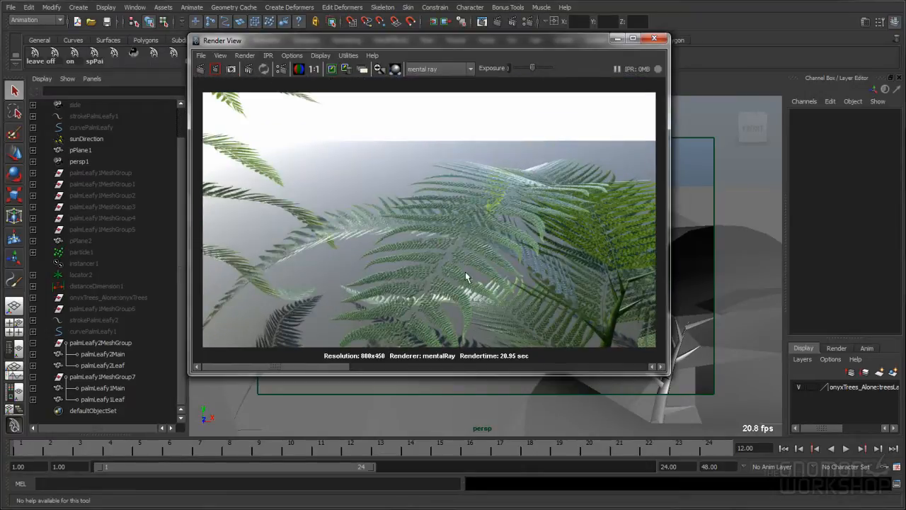
# Step: Compare the stored dark forest render's foreground fronds with the new fern close-up and close the Render View
pyautogui.moveTo(288, 370); pyautogui.dragTo(573, 373)
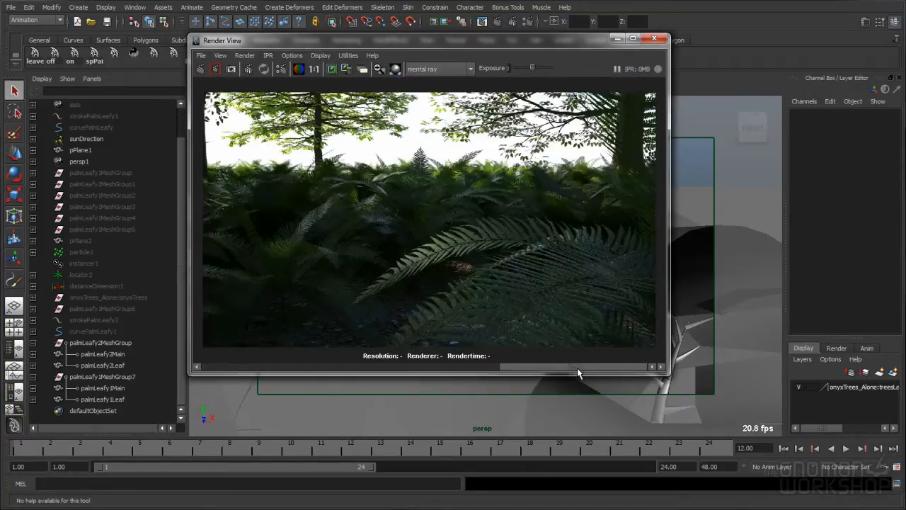
pyautogui.click(317, 69)
pyautogui.keyDown('alt'); pyautogui.moveTo(481, 257); pyautogui.dragTo(435, 163, button='middle'); pyautogui.keyUp('alt')
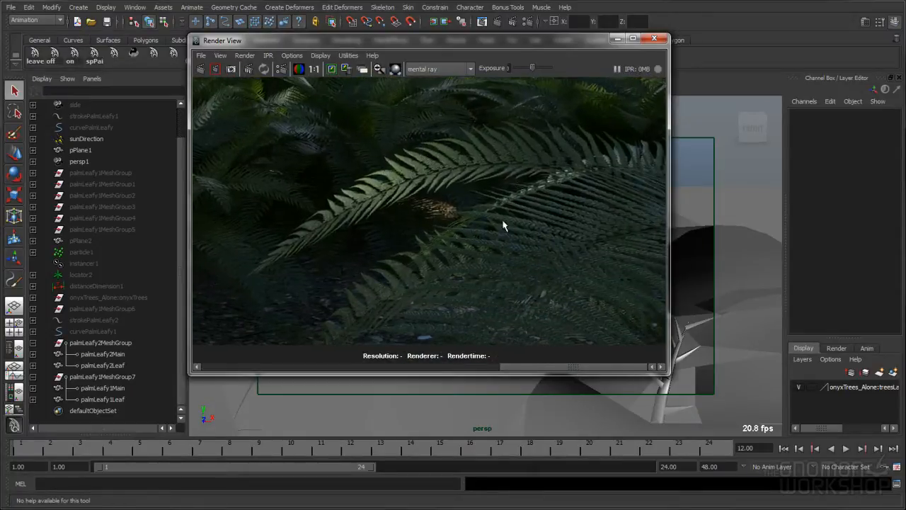
pyautogui.keyDown('alt'); pyautogui.moveTo(543, 204); pyautogui.dragTo(496, 216, button='middle'); pyautogui.keyUp('alt')
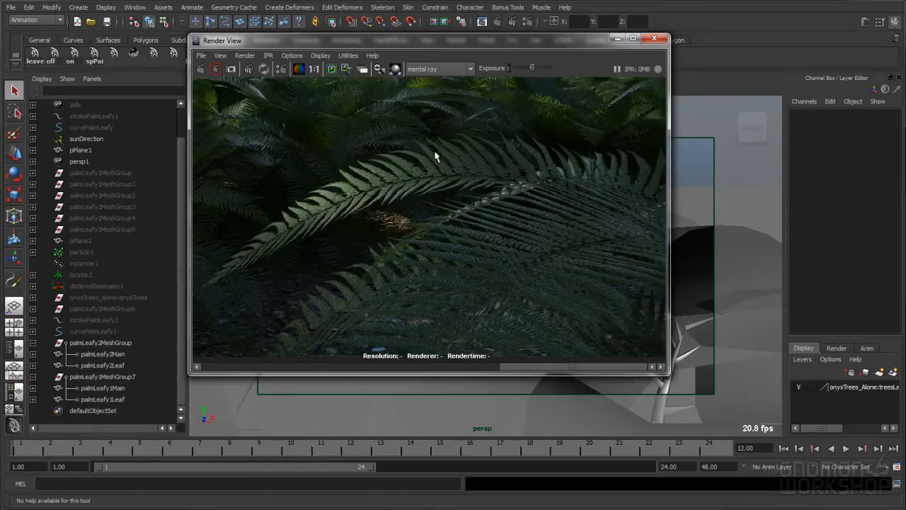
pyautogui.keyDown('alt'); pyautogui.moveTo(434, 166); pyautogui.dragTo(428, 181, button='middle'); pyautogui.keyUp('alt')
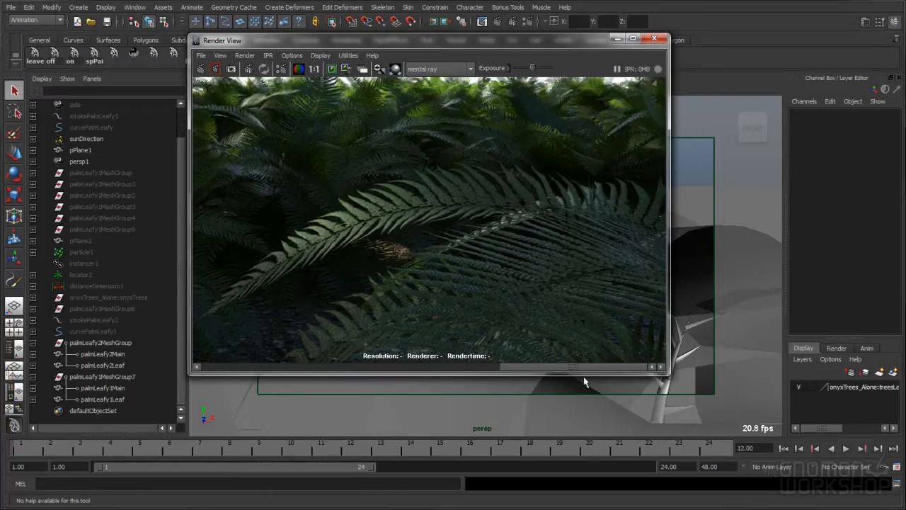
pyautogui.moveTo(585, 371); pyautogui.dragTo(243, 369)
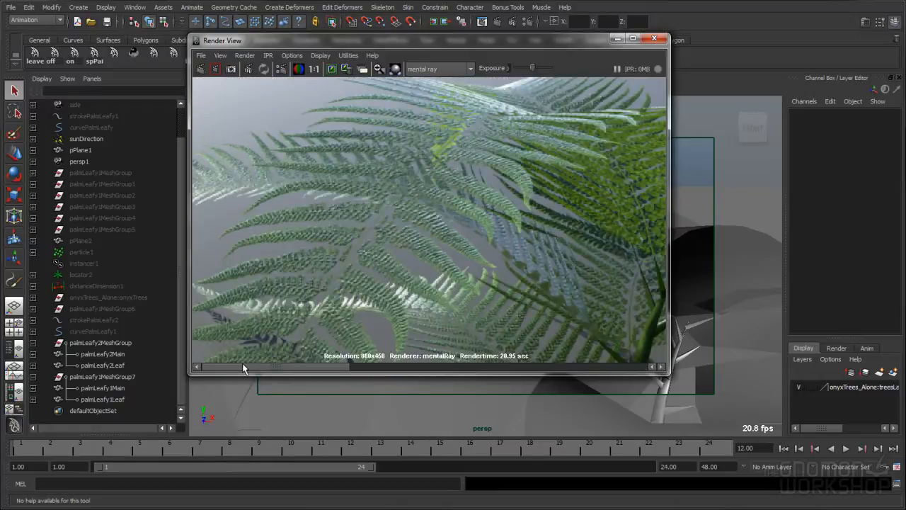
pyautogui.press('f')
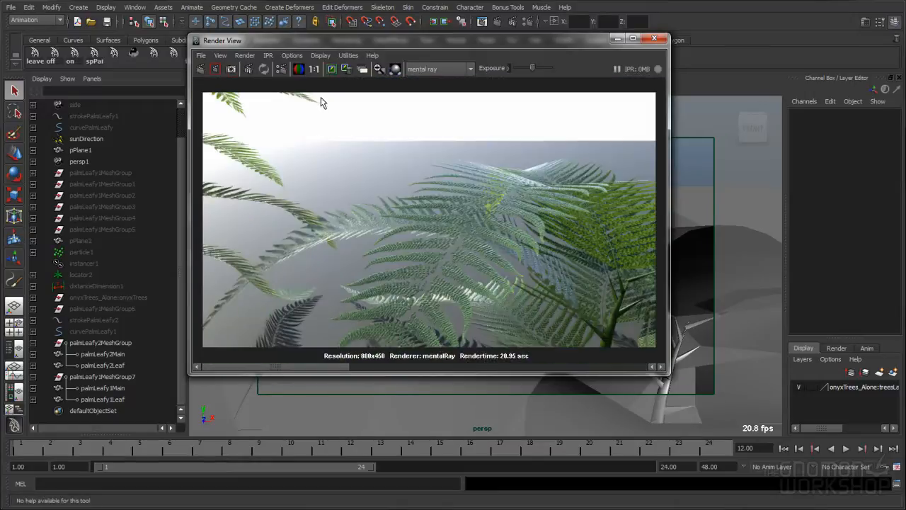
pyautogui.click(653, 37)
pyautogui.scroll(-5, 473, 163)
pyautogui.keyDown('alt'); pyautogui.moveTo(472, 158); pyautogui.dragTo(523, 148, button='middle'); pyautogui.keyUp('alt')
pyautogui.keyDown('alt'); pyautogui.moveTo(522, 148); pyautogui.dragTo(576, 150, button='right'); pyautogui.keyUp('alt')
pyautogui.keyDown('alt'); pyautogui.moveTo(545, 161); pyautogui.dragTo(517, 162, button='middle'); pyautogui.keyUp('alt')
pyautogui.keyDown('alt'); pyautogui.moveTo(518, 162); pyautogui.dragTo(518, 166); pyautogui.keyUp('alt')
pyautogui.keyDown('alt'); pyautogui.moveTo(518, 167); pyautogui.dragTo(522, 164, button='right'); pyautogui.keyUp('alt')
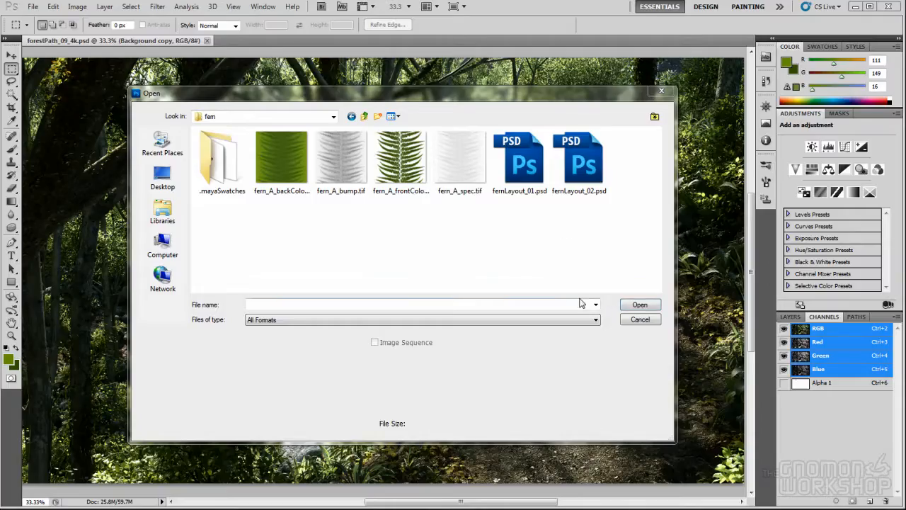
# Step: Open the texture layout fernLayout_01.psd from the fern folder in Photoshop
pyautogui.moveTo(476, 94); pyautogui.dragTo(471, 98)
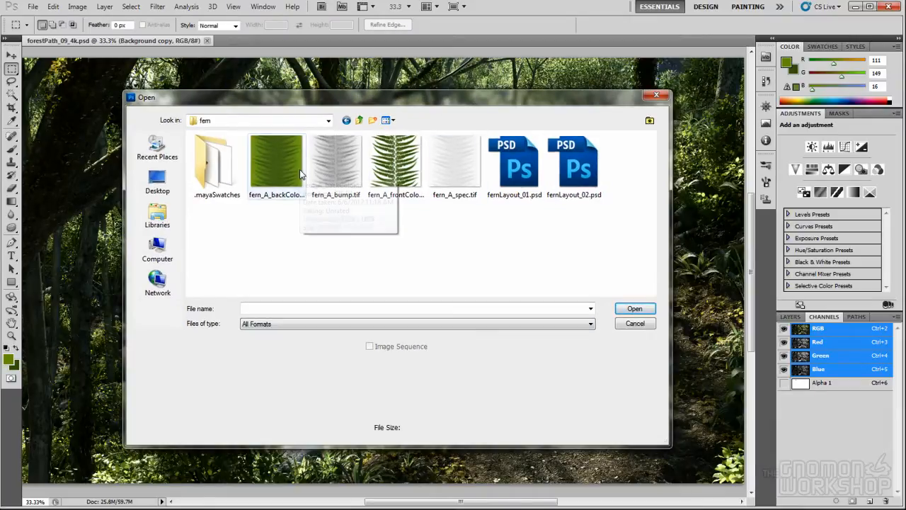
pyautogui.click(514, 177)
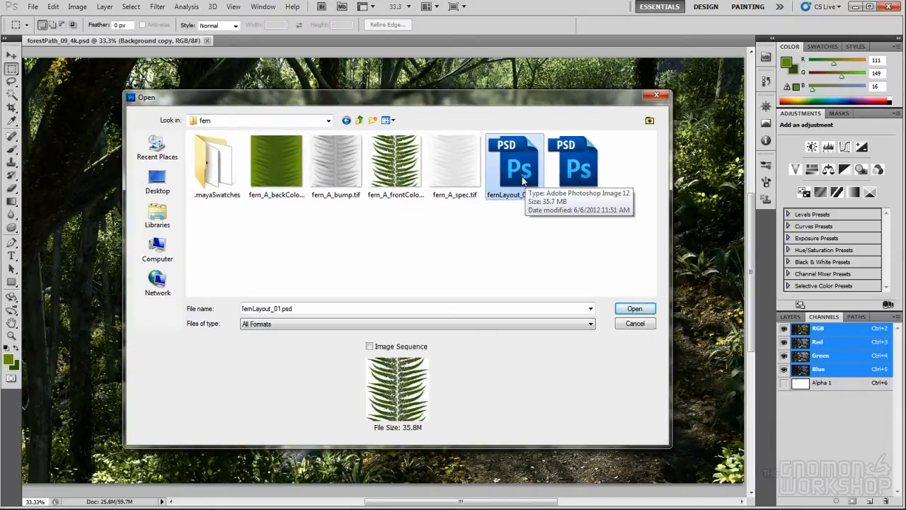
pyautogui.doubleClick(522, 176)
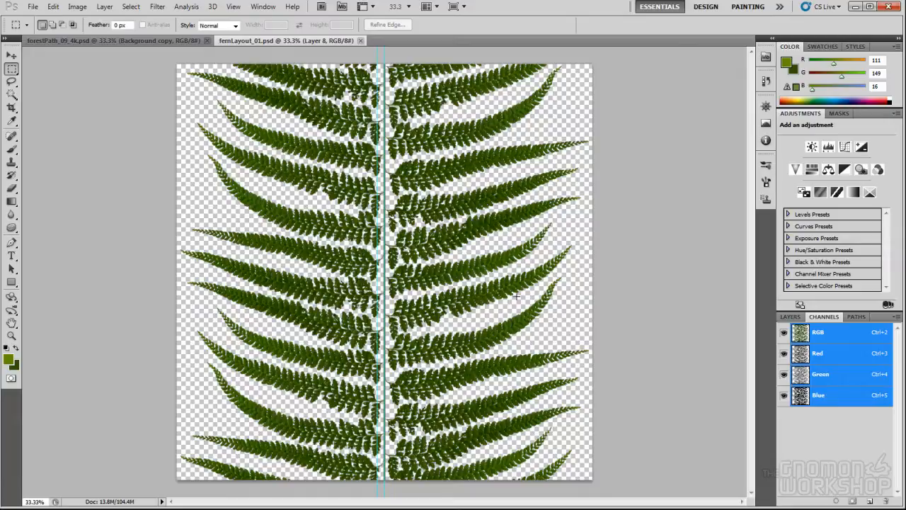
# Step: Show the layer list and hide all leaf groups from Group 2 up to Group 1 copy 3
pyautogui.click(791, 316)
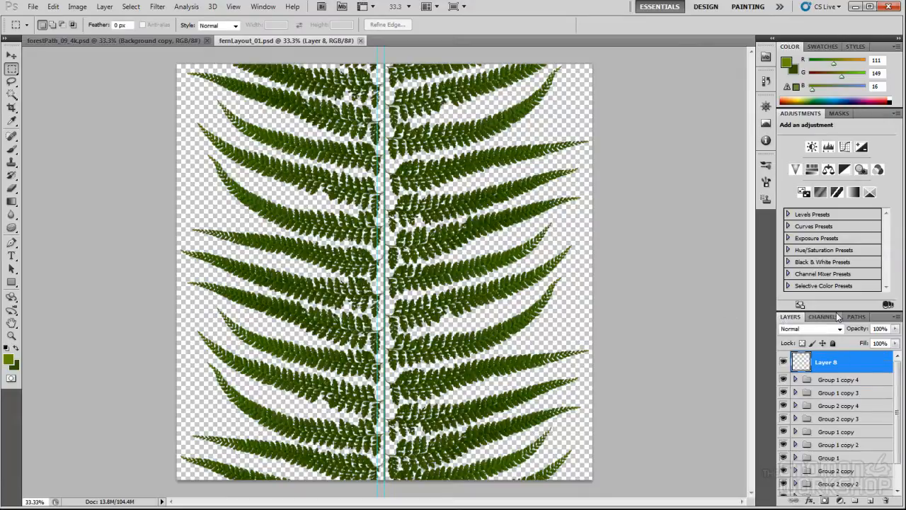
pyautogui.moveTo(898, 375); pyautogui.dragTo(898, 385)
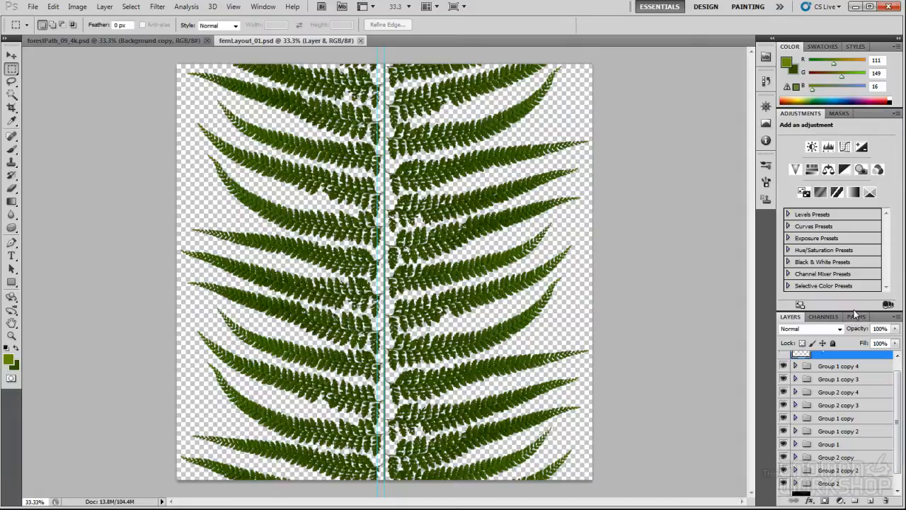
pyautogui.moveTo(898, 410); pyautogui.dragTo(754, 417)
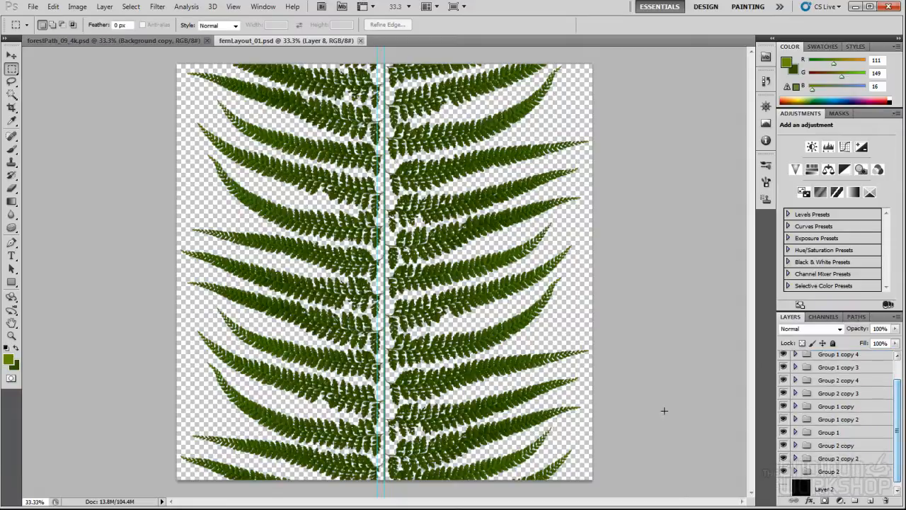
pyautogui.moveTo(784, 470); pyautogui.dragTo(786, 370)
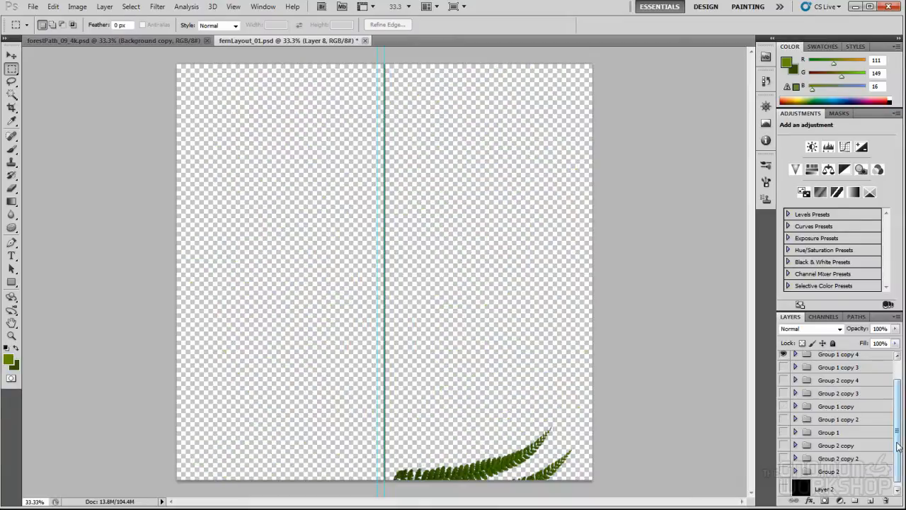
# Step: Toggle the visibility of Group 2, Group 2 copy 2 and Group 2 copy to see which leaflets each group holds
pyautogui.moveTo(899, 448); pyautogui.dragTo(898, 443)
pyautogui.click(784, 478)
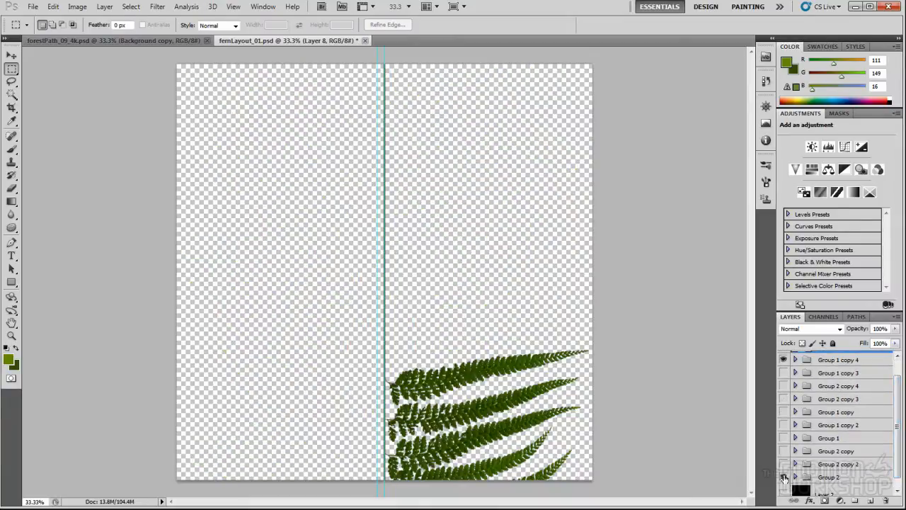
pyautogui.click(783, 478)
pyautogui.click(784, 464)
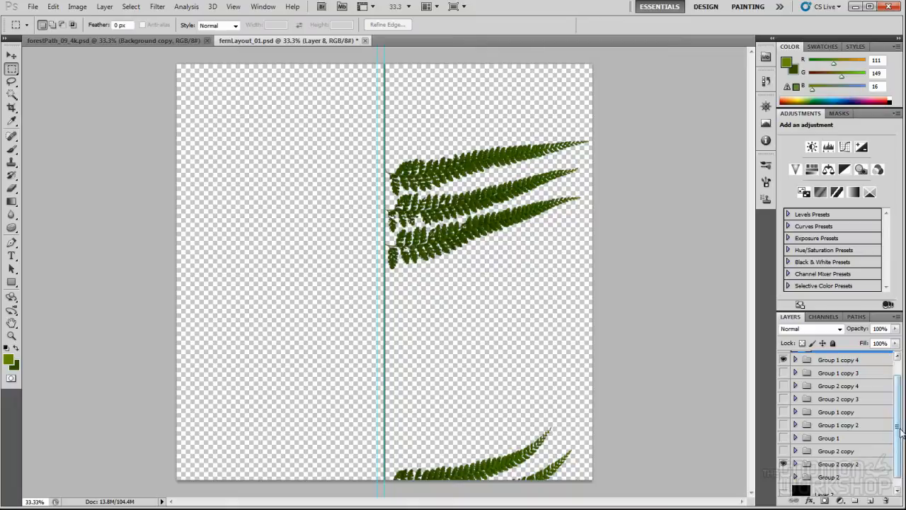
pyautogui.scroll(2, 900, 433)
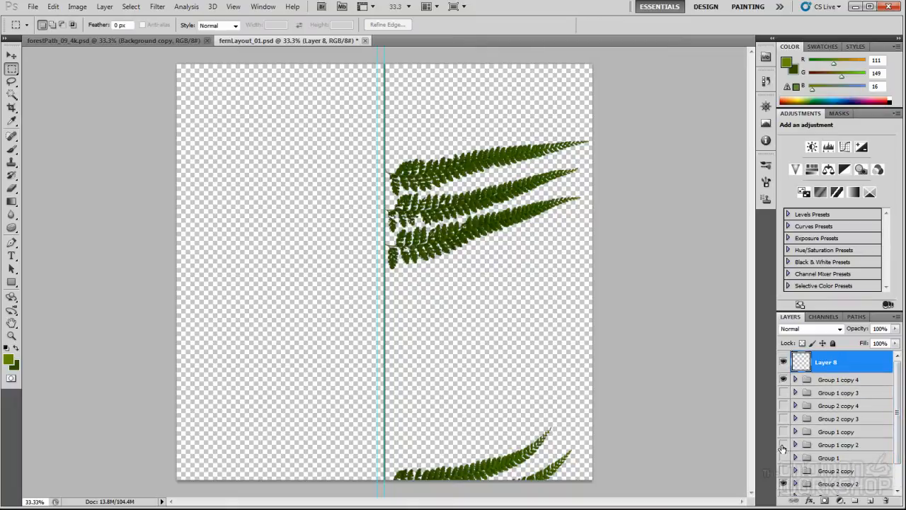
pyautogui.click(784, 470)
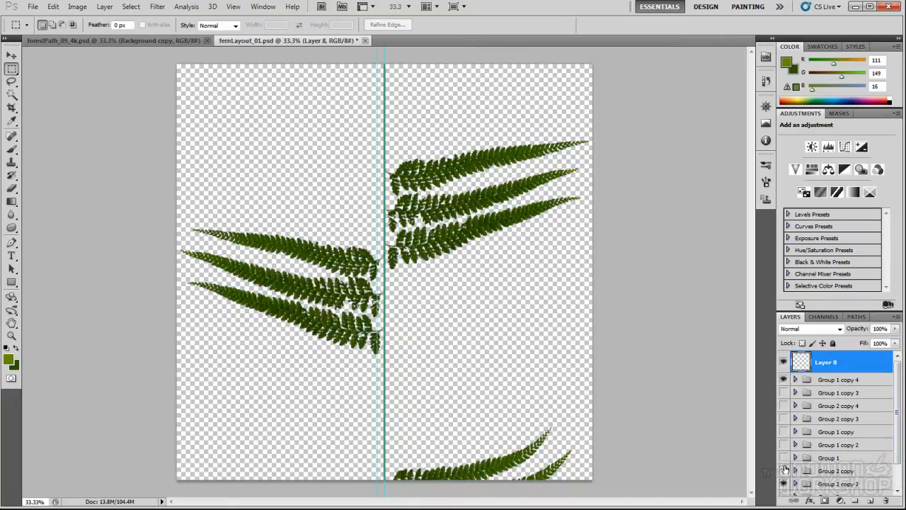
# Step: Make Group 1 visible and hide Group 2 copy and Group 2 copy 2
pyautogui.moveTo(783, 471); pyautogui.dragTo(784, 459)
pyautogui.click(784, 471)
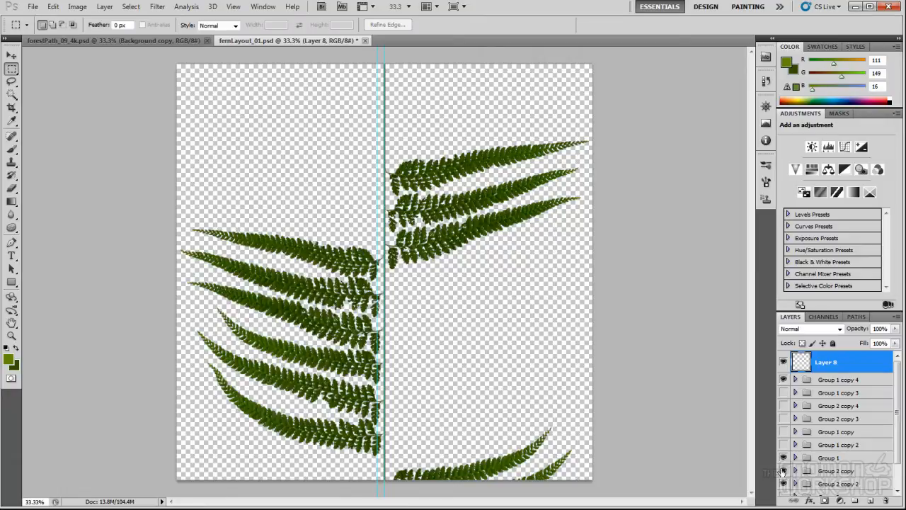
pyautogui.click(783, 471)
pyautogui.click(784, 483)
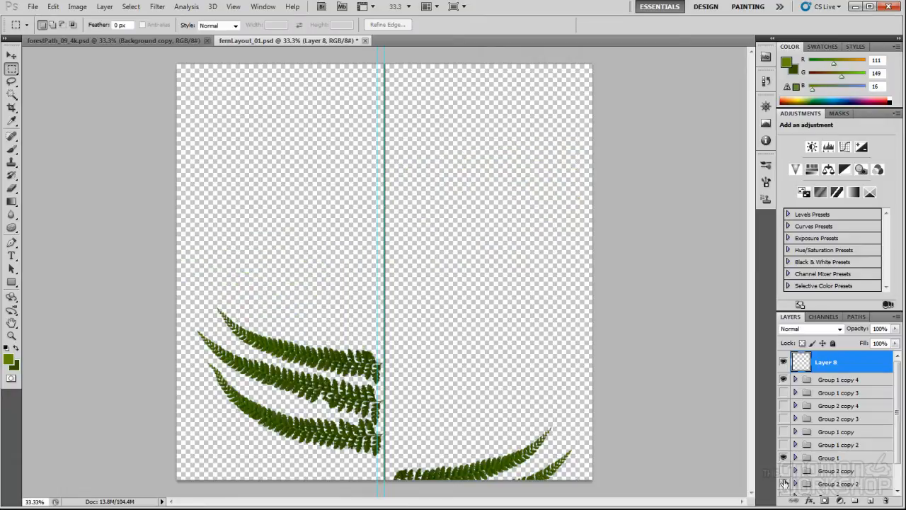
pyautogui.click(784, 471)
pyautogui.click(784, 470)
pyautogui.click(784, 458)
pyautogui.click(784, 457)
# Step: Make Group 2 visible and hide Group 1 copy 4
pyautogui.scroll(-2, 886, 454)
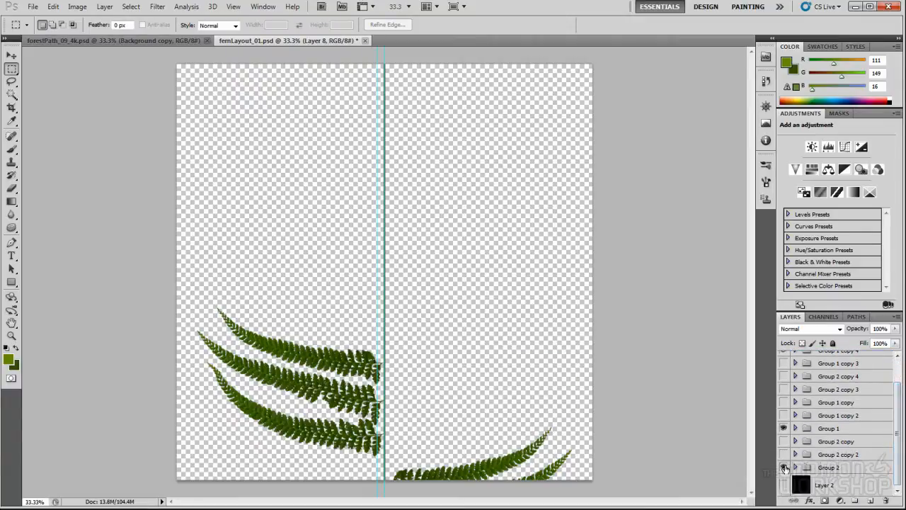
pyautogui.click(784, 468)
pyautogui.scroll(2, 788, 425)
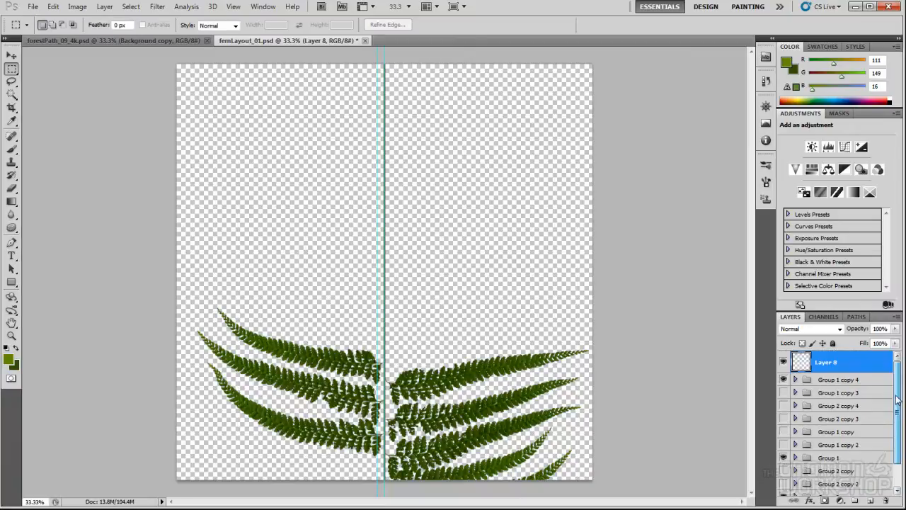
pyautogui.scroll(-2, 793, 392)
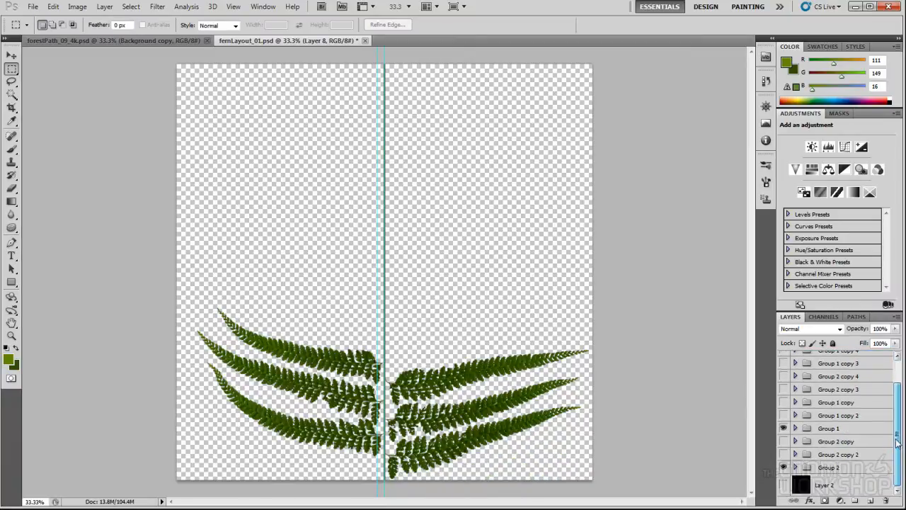
# Step: Examine at 100% how the leaflets of Group 1 and Group 2 meet the central stem
pyautogui.keyDown('ctrl'); pyautogui.click(382, 399); pyautogui.keyUp('ctrl')
pyautogui.keyDown('ctrl'); pyautogui.click(378, 375); pyautogui.keyUp('ctrl')
pyautogui.moveTo(377, 386); pyautogui.dragTo(380, 260)
pyautogui.keyDown('ctrl'); pyautogui.click(385, 314); pyautogui.keyUp('ctrl')
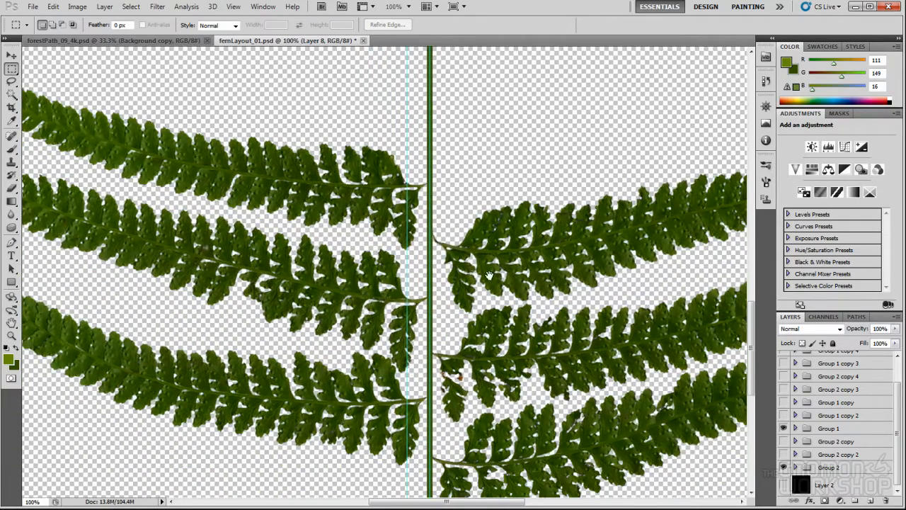
pyautogui.moveTo(485, 276); pyautogui.dragTo(413, 238)
pyautogui.moveTo(496, 251); pyautogui.dragTo(327, 225)
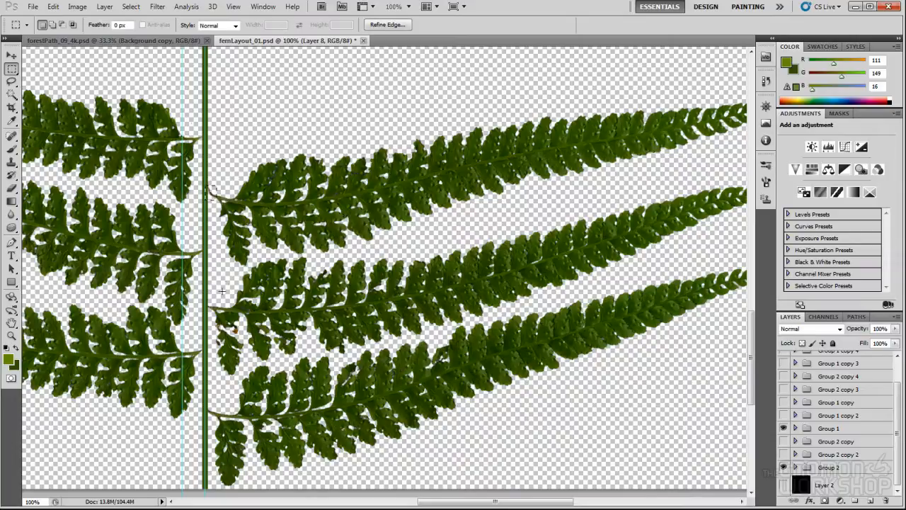
pyautogui.keyDown('alt'); pyautogui.scroll(-1, 423, 221); pyautogui.keyUp('alt')
pyautogui.moveTo(387, 235); pyautogui.dragTo(440, 256)
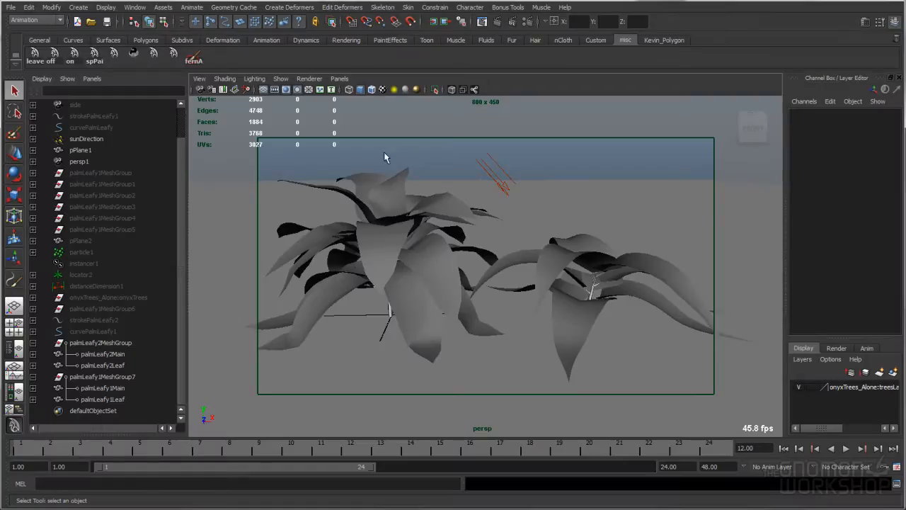
# Step: Switch to Maya and, in face mode on palmLeafy2Leaf, select a face and grow the selection to the whole leaf
pyautogui.click(539, 261)
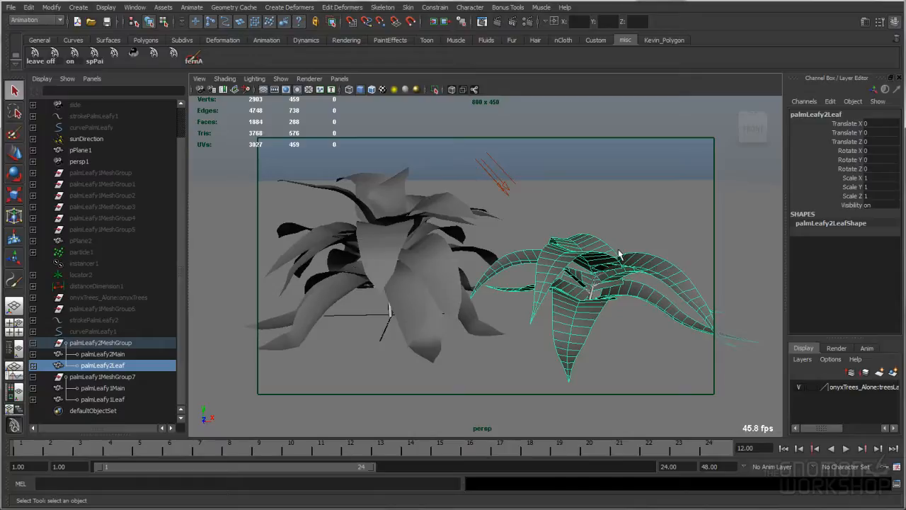
pyautogui.moveTo(554, 276); pyautogui.dragTo(550, 261, button='right')
pyautogui.click(548, 265)
pyautogui.hotkey('shift', '.')
pyautogui.hotkey('shift', '.')
pyautogui.hotkey('shift', '.')
pyautogui.hotkey('shift', '.')
pyautogui.hotkey('shift', '.')
pyautogui.hotkey('shift', '.')
pyautogui.hotkey('shift', '.')
pyautogui.hotkey('shift', '.')
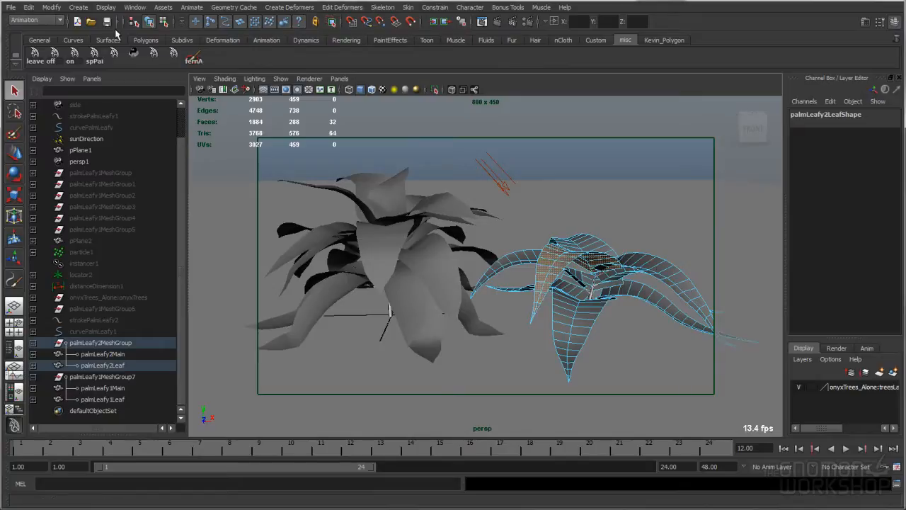
# Step: Open the UV Texture Editor to examine how the selected leaf's UVs fit the striped leaf texture, and close it
pyautogui.click(135, 7)
pyautogui.click(198, 146)
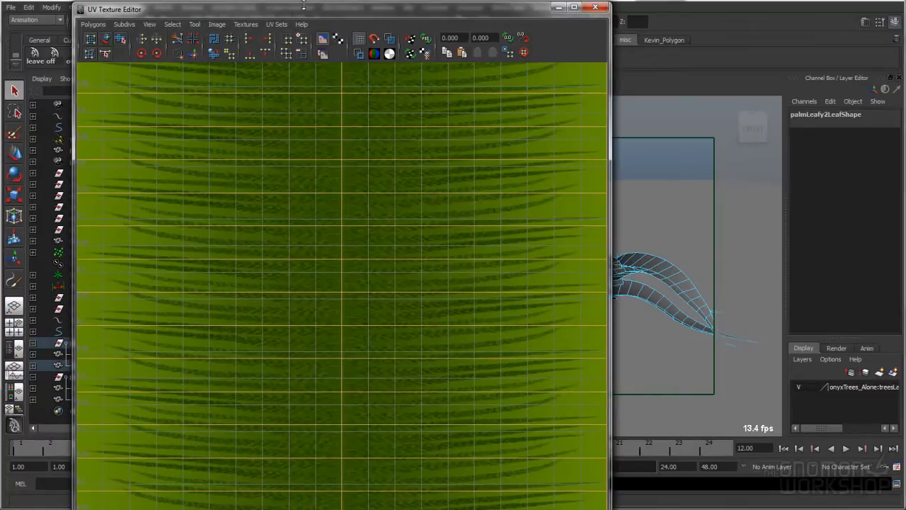
pyautogui.moveTo(303, 5); pyautogui.dragTo(343, 40)
pyautogui.keyDown('alt'); pyautogui.moveTo(390, 148); pyautogui.dragTo(344, 199, button='right'); pyautogui.keyUp('alt')
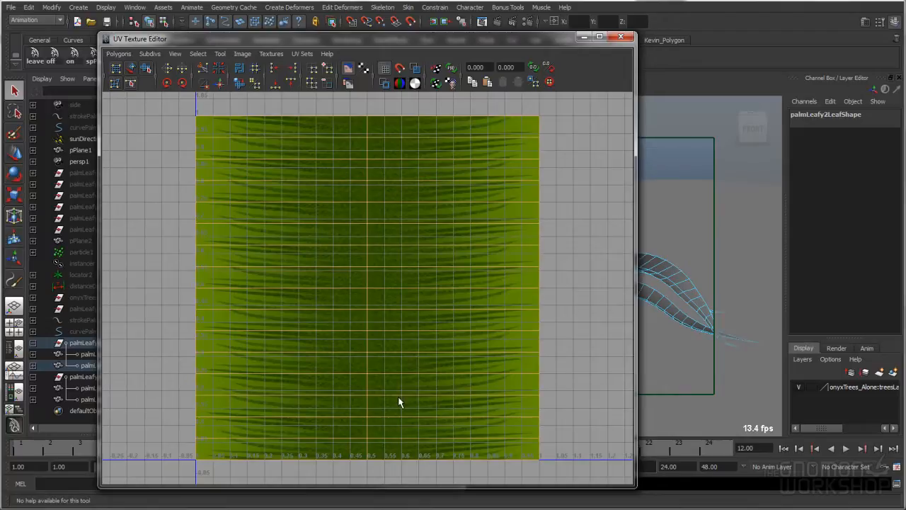
pyautogui.scroll(2, 284, 234)
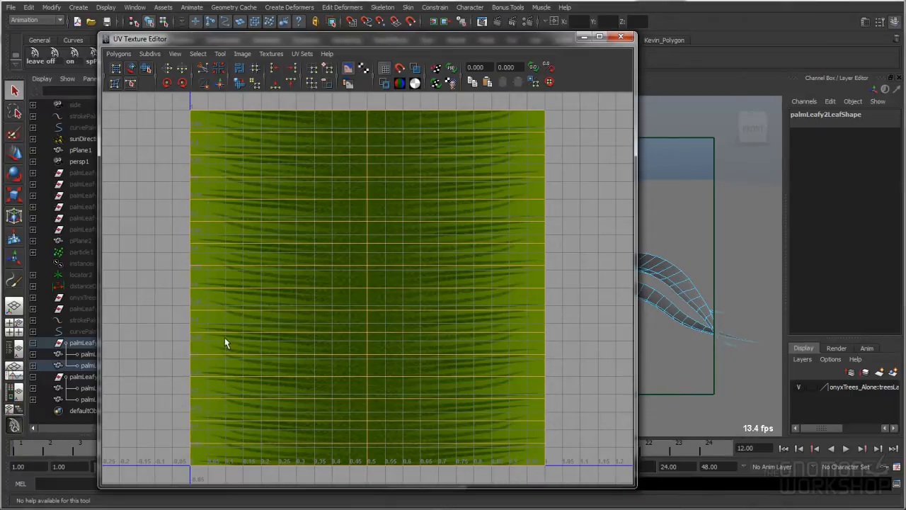
pyautogui.keyDown('alt'); pyautogui.moveTo(299, 180); pyautogui.dragTo(321, 181, button='right'); pyautogui.keyUp('alt')
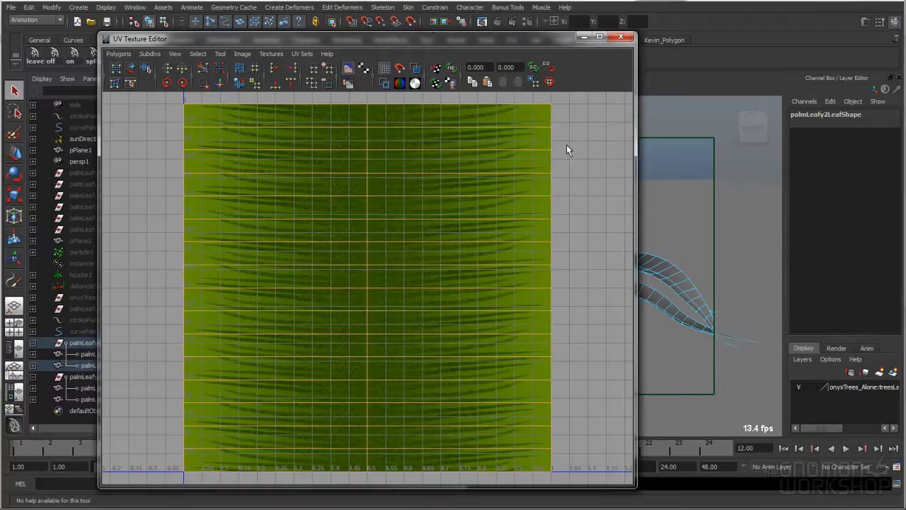
pyautogui.click(623, 37)
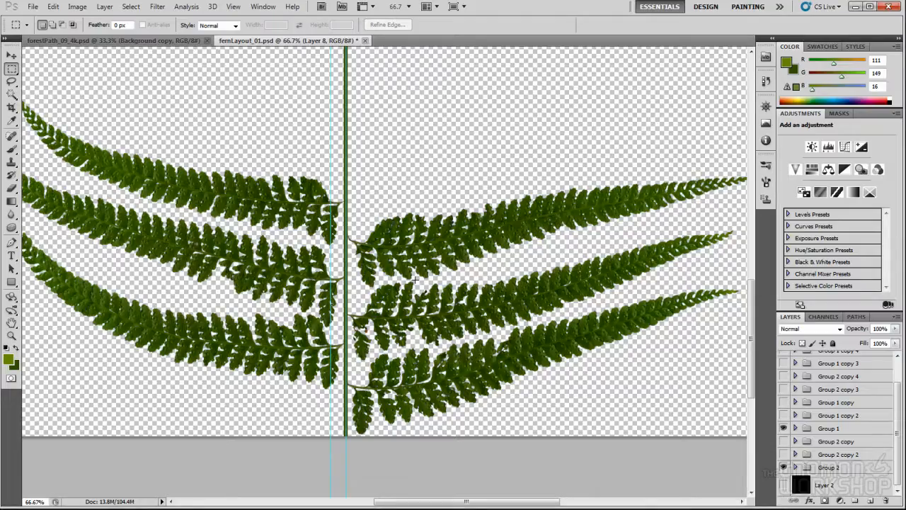
# Step: Switch to Photoshop and examine the spacing of the Group 1 and Group 2 leaflets along the central stem
pyautogui.moveTo(399, 262); pyautogui.dragTo(497, 287)
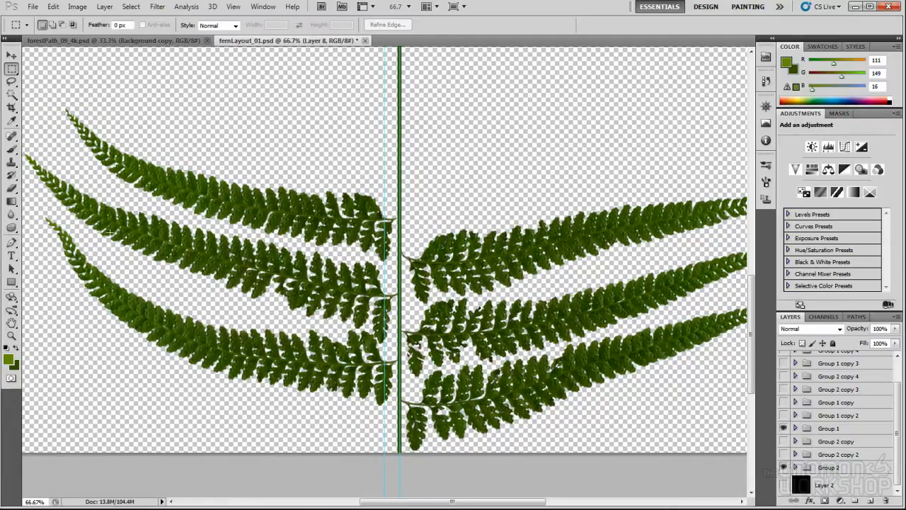
pyautogui.moveTo(508, 308); pyautogui.dragTo(484, 311)
pyautogui.hotkey('ctrl', '-')
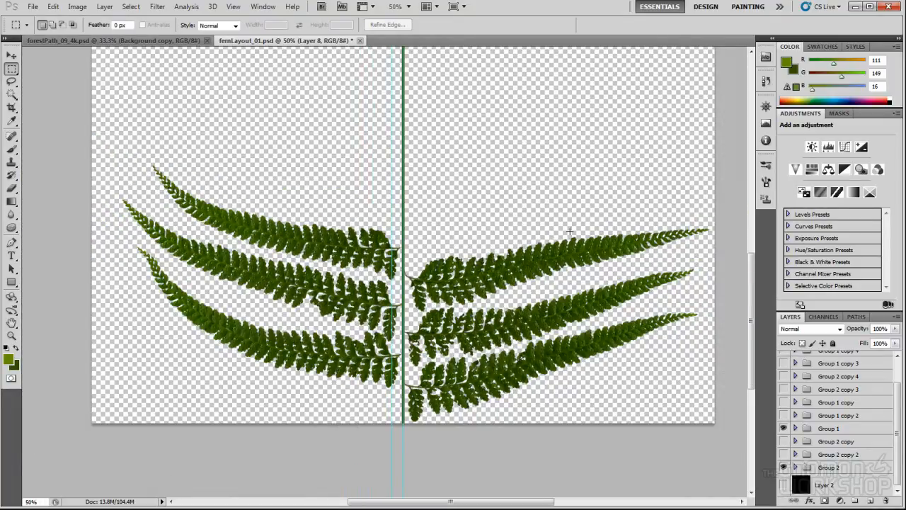
pyautogui.moveTo(519, 287); pyautogui.dragTo(515, 296)
pyautogui.keyDown('ctrl'); pyautogui.click(423, 325); pyautogui.keyUp('ctrl')
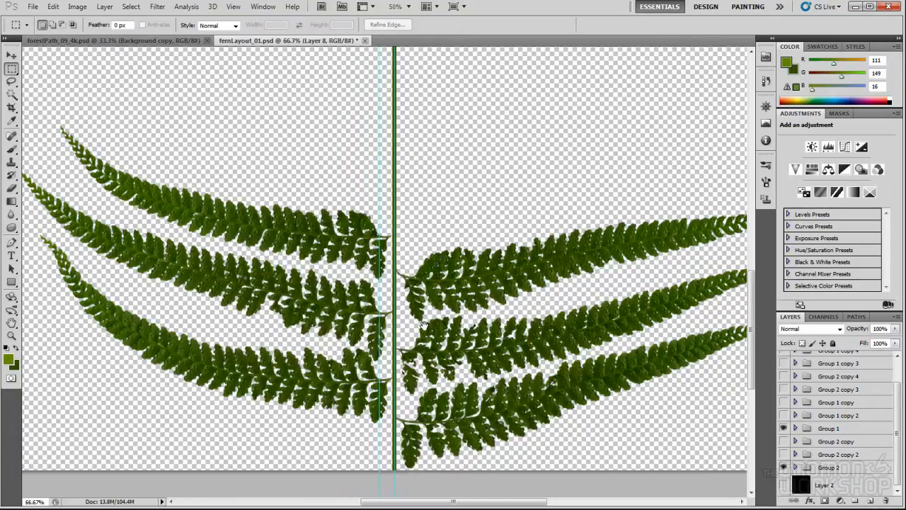
pyautogui.moveTo(421, 378); pyautogui.dragTo(426, 328)
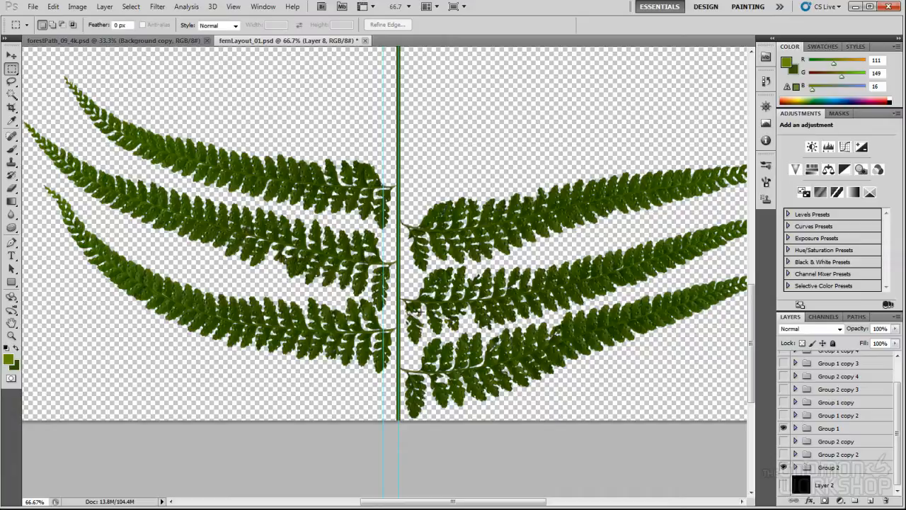
pyautogui.hotkey('ctrl', '-')
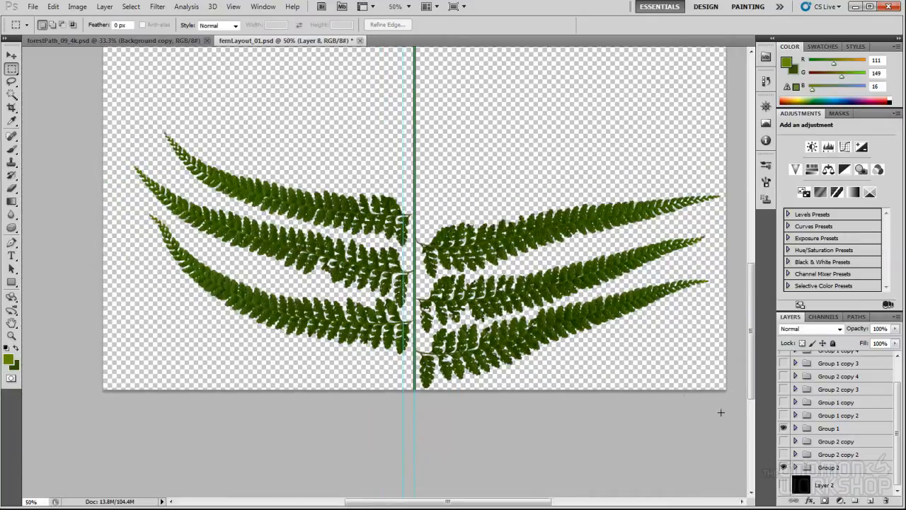
# Step: Expand Group 1, toggle Layer 4, Layer 1 and Layer 6 to identify each leaflet, and collapse the group
pyautogui.click(795, 428)
pyautogui.scroll(-3, 895, 425)
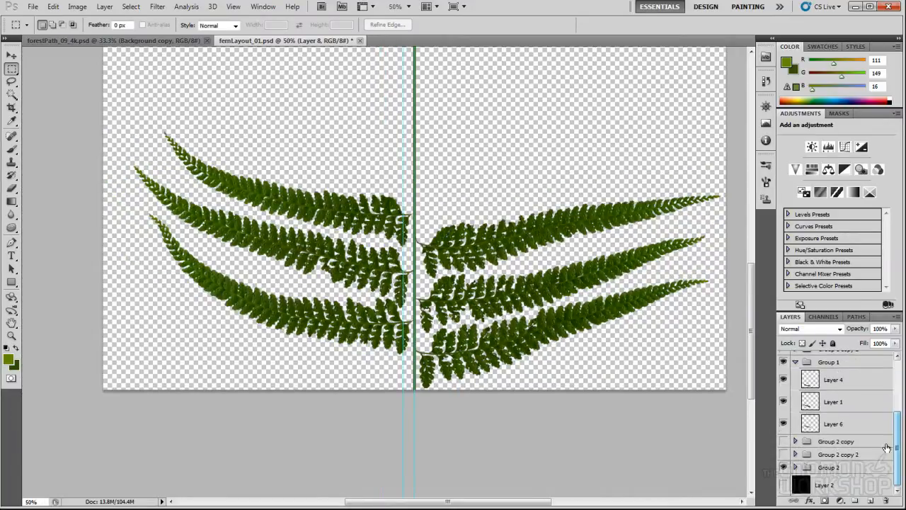
pyautogui.click(784, 380)
pyautogui.click(784, 402)
pyautogui.click(784, 424)
pyautogui.click(784, 423)
pyautogui.click(784, 402)
pyautogui.click(784, 379)
pyautogui.click(784, 379)
pyautogui.scroll(2, 896, 425)
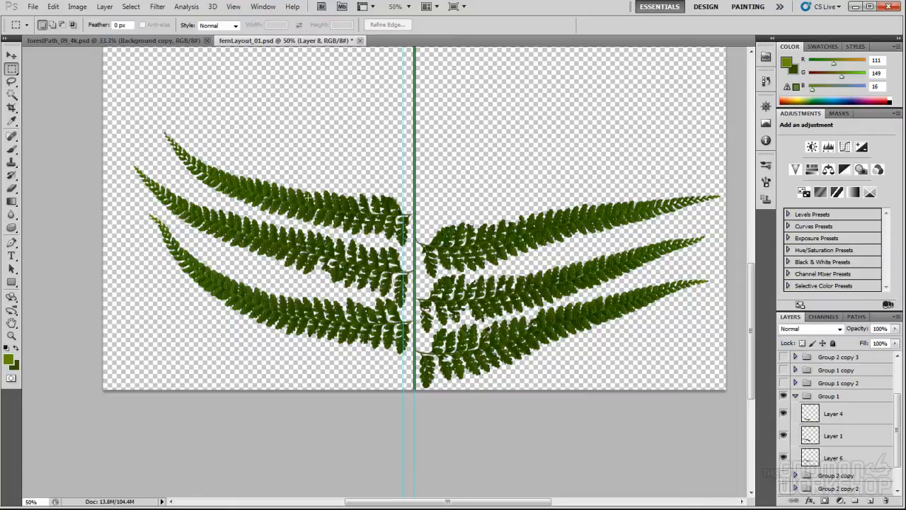
pyautogui.moveTo(380, 212); pyautogui.dragTo(349, 233)
pyautogui.click(795, 396)
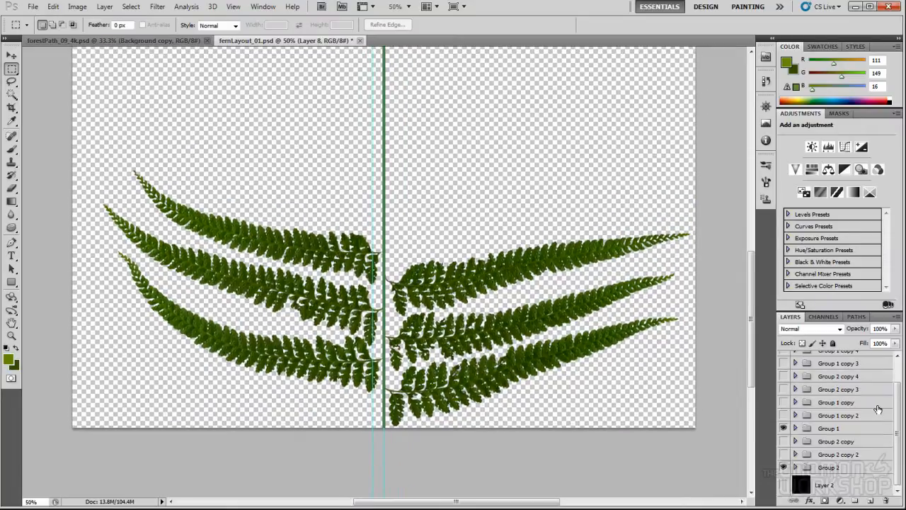
# Step: Select Group 1 and toggle the visibility of Group 1 and Group 2 to compare the two leaflet sets
pyautogui.click(821, 429)
pyautogui.click(785, 428)
pyautogui.click(784, 428)
pyautogui.click(783, 468)
pyautogui.click(783, 467)
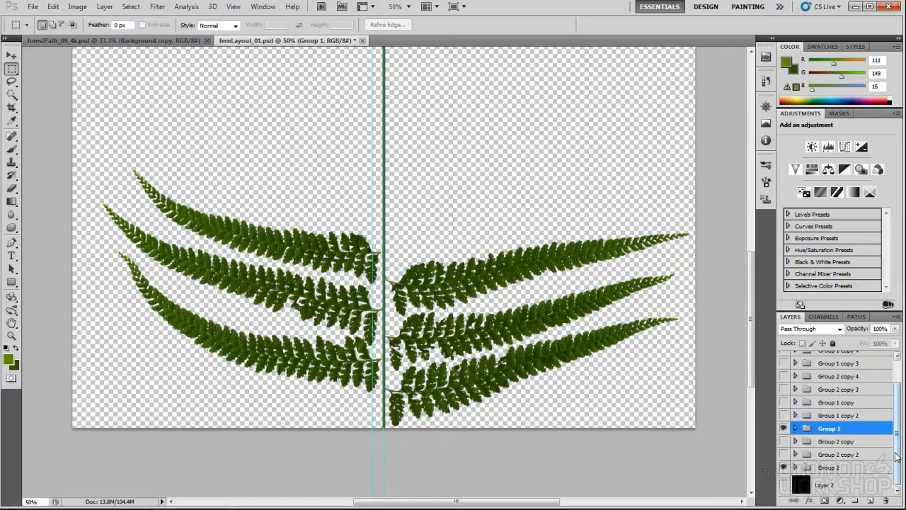
# Step: Make all the hidden copies of Group 1 and Group 2 visible so leaflets fill the whole stem
pyautogui.click(783, 441)
pyautogui.click(783, 454)
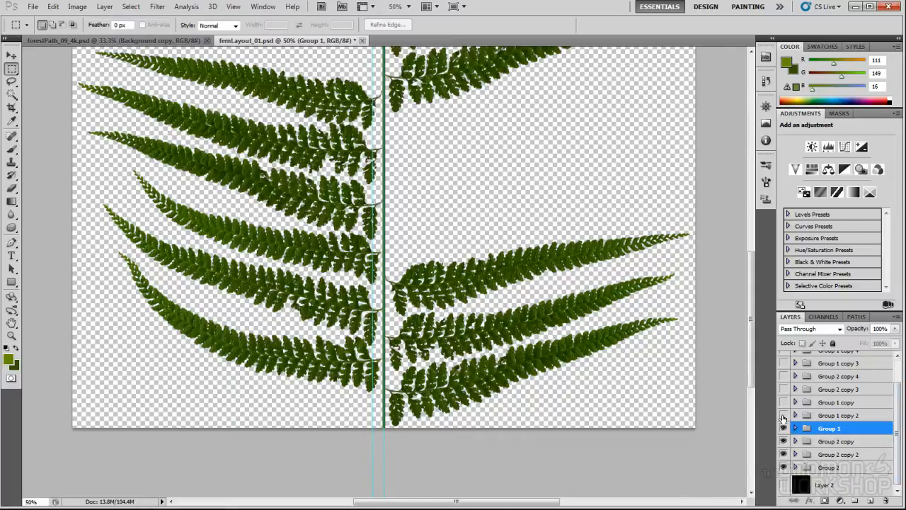
pyautogui.click(782, 404)
pyautogui.click(784, 391)
pyautogui.click(782, 414)
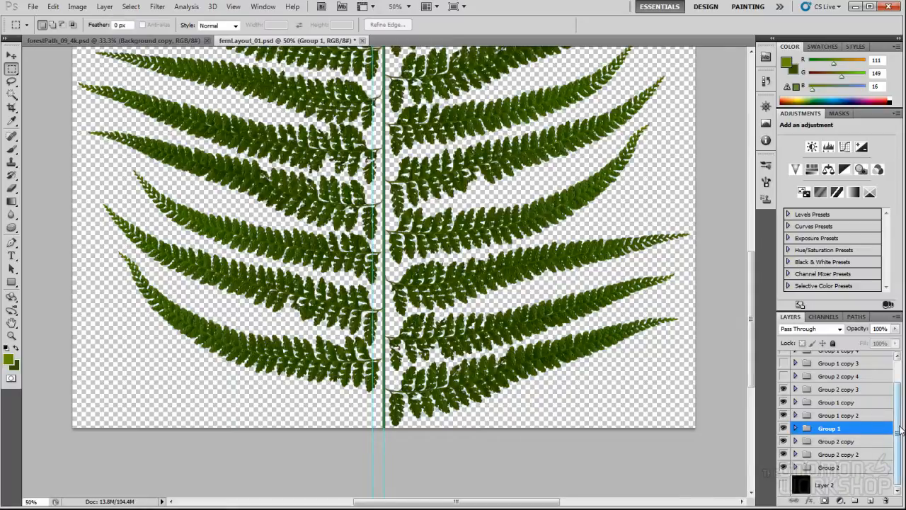
pyautogui.moveTo(899, 426); pyautogui.dragTo(899, 397)
pyautogui.moveTo(783, 380); pyautogui.dragTo(783, 406)
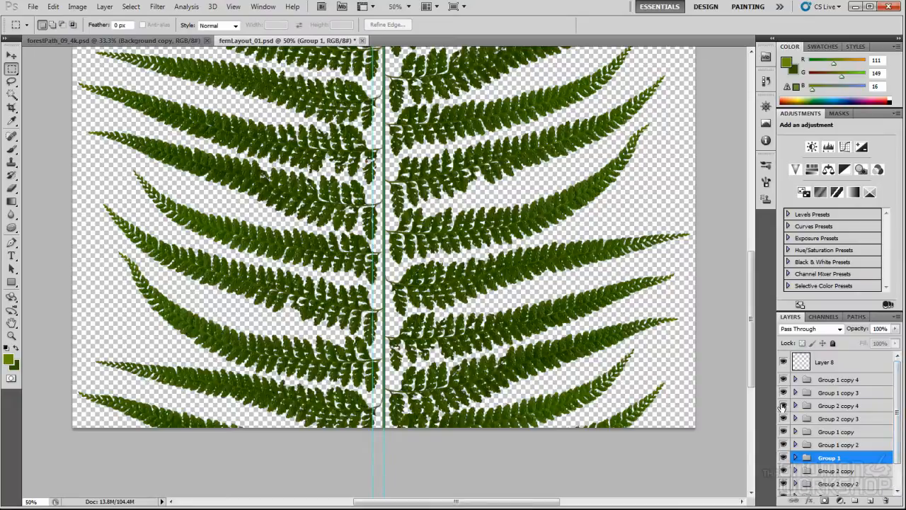
# Step: Show the whole fern layout at 33.3% and hide the guides
pyautogui.moveTo(431, 182); pyautogui.dragTo(431, 288)
pyautogui.hotkey('ctrl', '-')
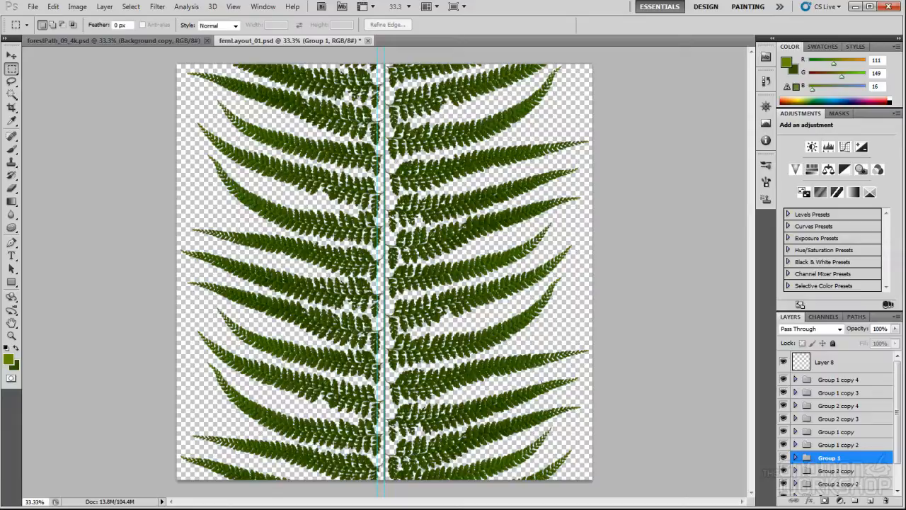
pyautogui.hotkey('ctrl', ';')
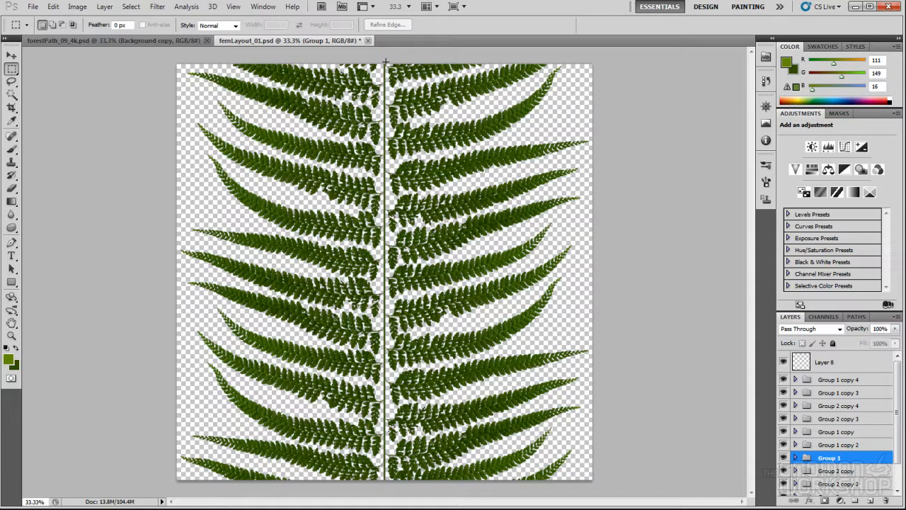
# Step: Examine the central stem and the leaflet attachments at 200%, and return to the full layout at 33.3%
pyautogui.keyDown('ctrl'); pyautogui.click(396, 263); pyautogui.keyUp('ctrl')
pyautogui.keyDown('ctrl'); pyautogui.click(397, 263); pyautogui.keyUp('ctrl')
pyautogui.keyDown('ctrl'); pyautogui.click(397, 264); pyautogui.keyUp('ctrl')
pyautogui.keyDown('ctrl'); pyautogui.click(397, 263); pyautogui.keyUp('ctrl')
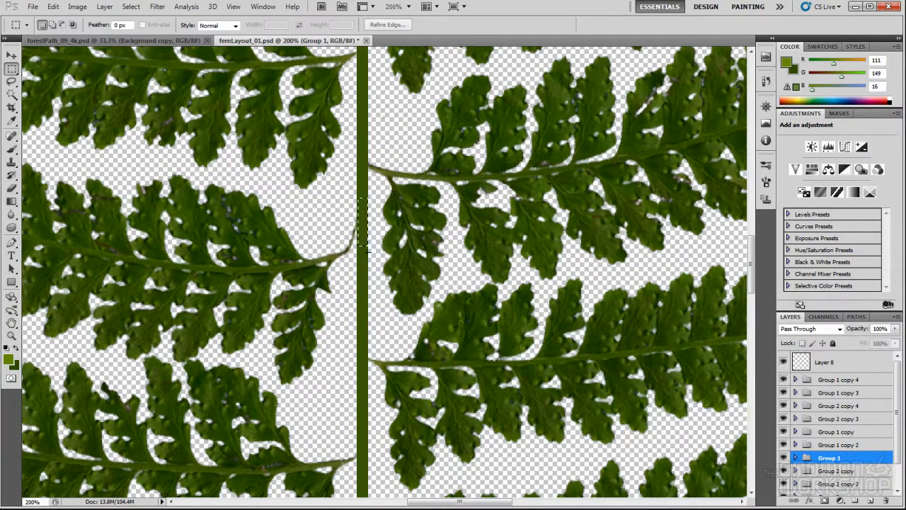
pyautogui.keyDown('ctrl'); pyautogui.keyDown('alt'); pyautogui.click(390, 240); pyautogui.keyUp('alt'); pyautogui.keyUp('ctrl')
pyautogui.keyDown('ctrl'); pyautogui.keyDown('alt'); pyautogui.click(389, 239); pyautogui.keyUp('alt'); pyautogui.keyUp('ctrl')
pyautogui.keyDown('ctrl'); pyautogui.keyDown('alt'); pyautogui.click(390, 239); pyautogui.keyUp('alt'); pyautogui.keyUp('ctrl')
pyautogui.keyDown('ctrl'); pyautogui.keyDown('alt'); pyautogui.click(390, 239); pyautogui.keyUp('alt'); pyautogui.keyUp('ctrl')
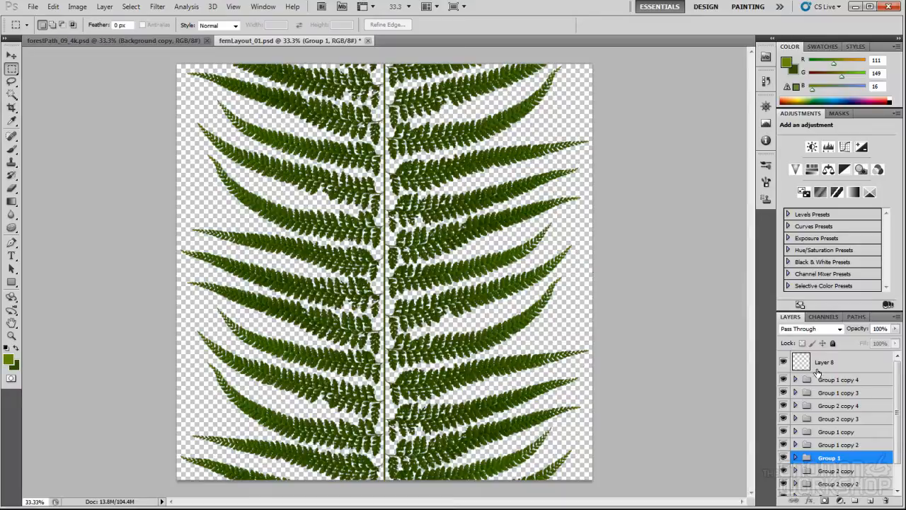
pyautogui.moveTo(898, 419); pyautogui.dragTo(898, 439)
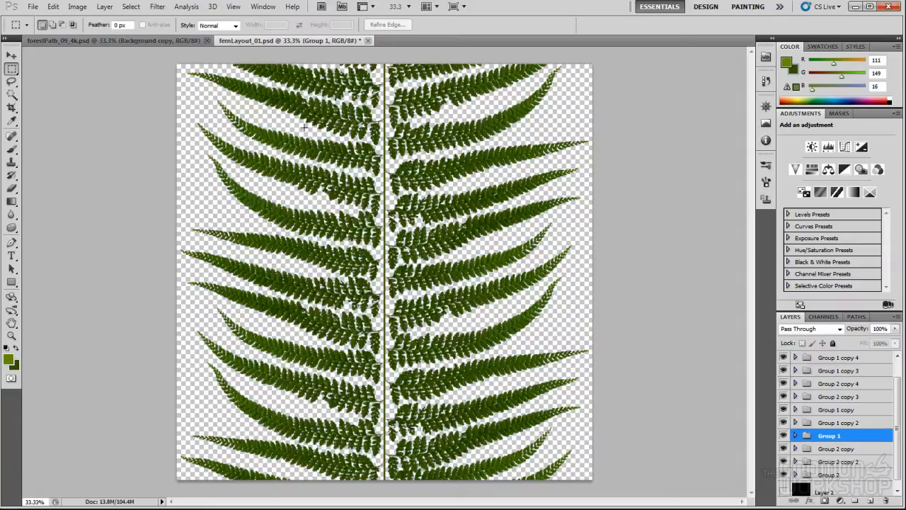
pyautogui.click(159, 7)
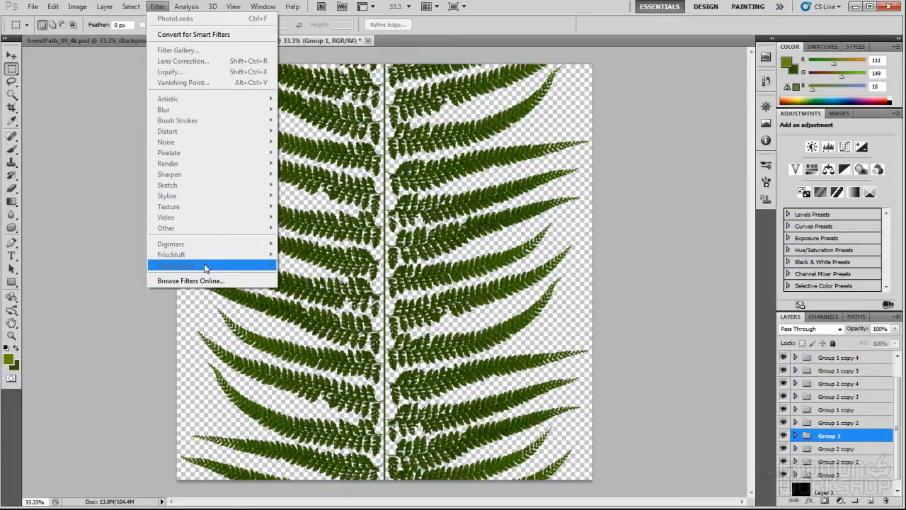
pyautogui.click(138, 215)
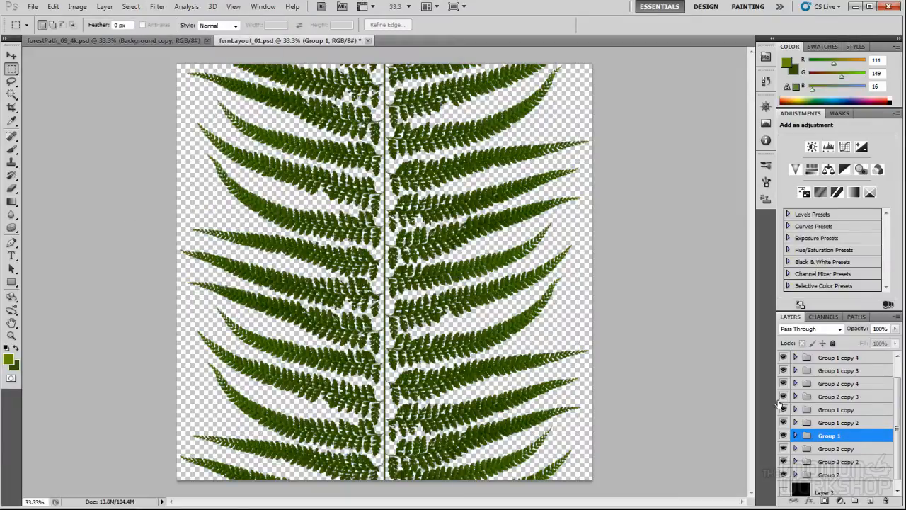
pyautogui.click(848, 422)
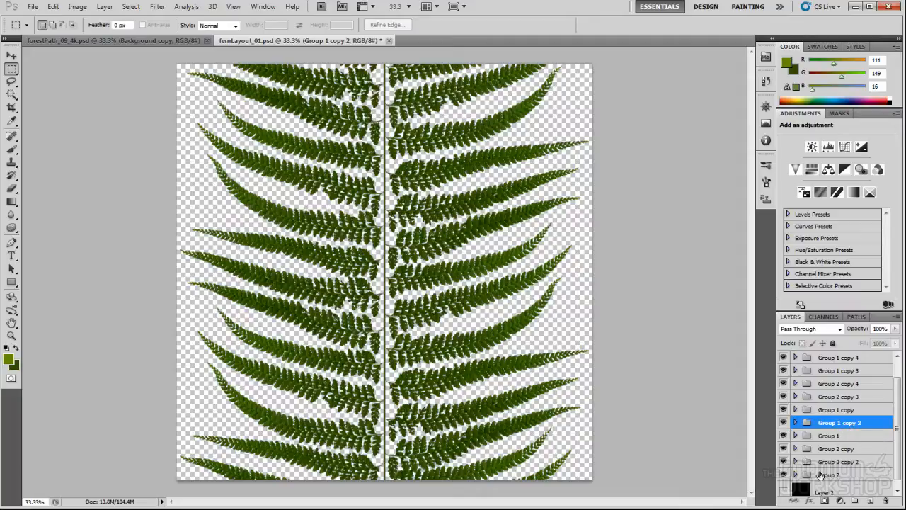
# Step: Toggle the visibility of Group 1 copy 4 and Group 1 copy 3 to identify their leaflets, and select Group 1 copy 4
pyautogui.scroll(1, 885, 418)
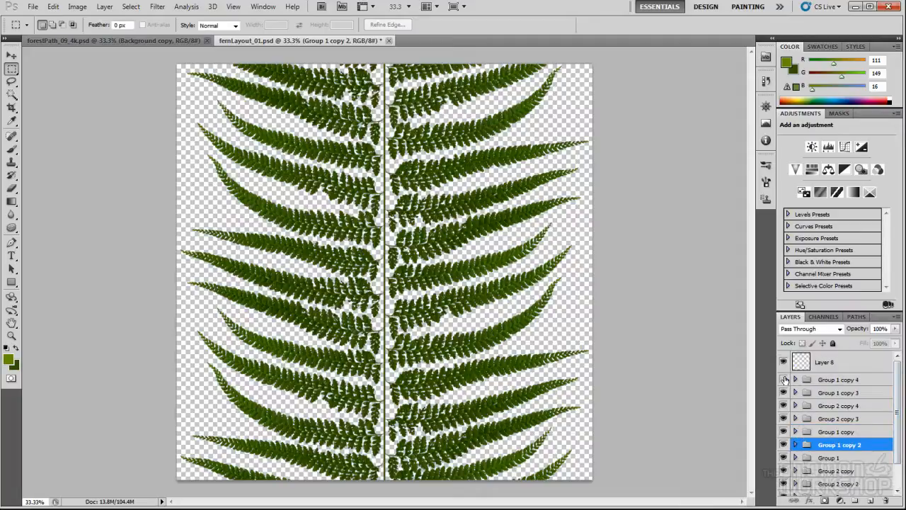
pyautogui.click(783, 380)
pyautogui.click(784, 392)
pyautogui.click(783, 393)
pyautogui.click(784, 380)
pyautogui.click(783, 381)
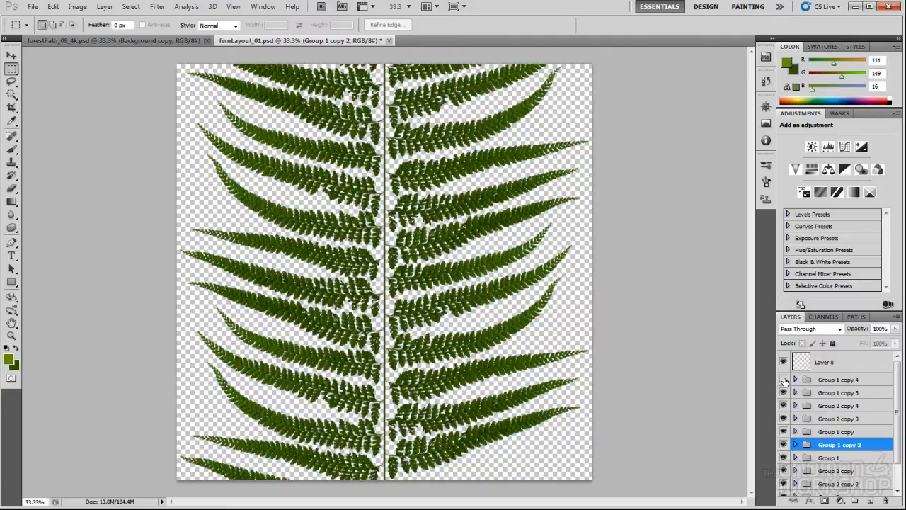
pyautogui.click(784, 380)
pyautogui.click(826, 381)
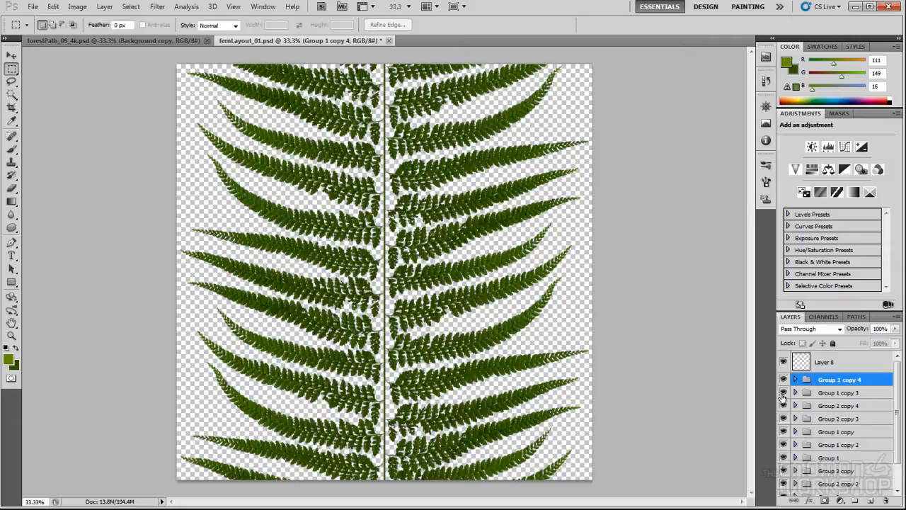
# Step: With the Move tool, pick the lowest leaflet on the canvas to select Group 2 copy 4 and toggle that group's visibility
pyautogui.press('v')
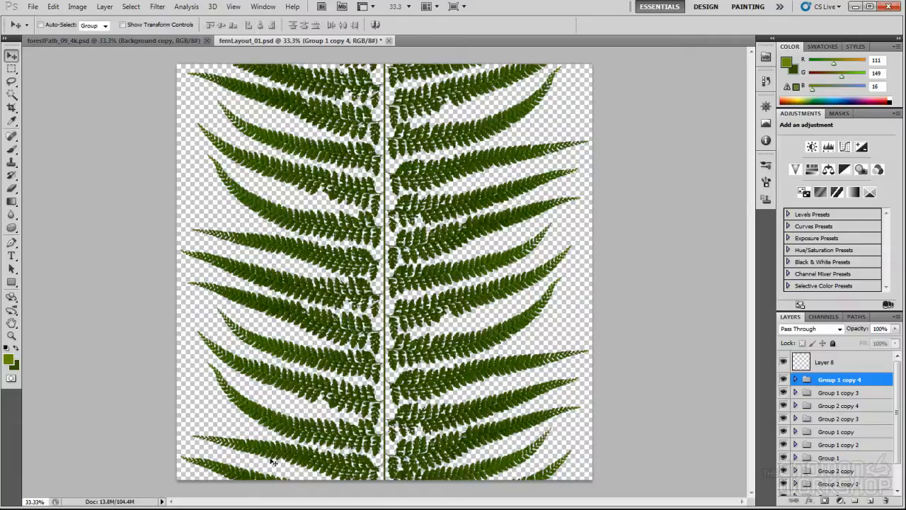
pyautogui.keyDown('ctrl'); pyautogui.click(242, 478); pyautogui.keyUp('ctrl')
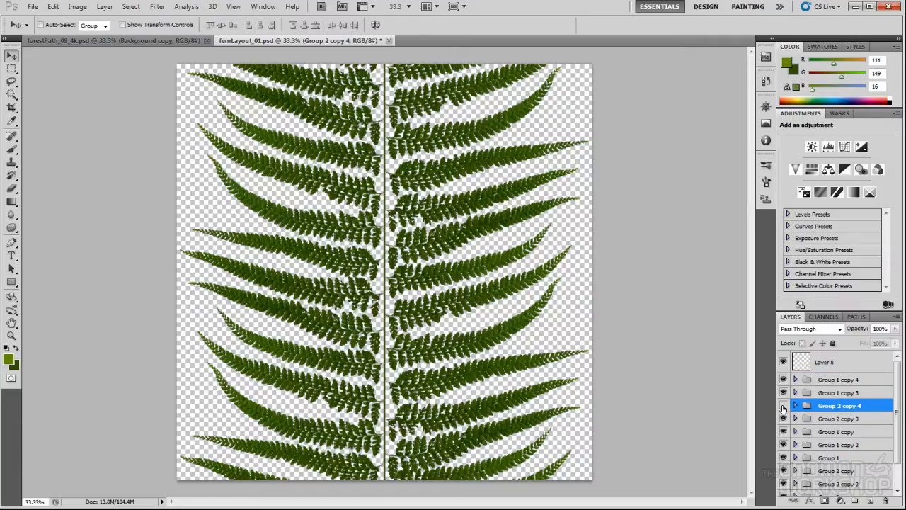
pyautogui.click(783, 407)
pyautogui.click(783, 407)
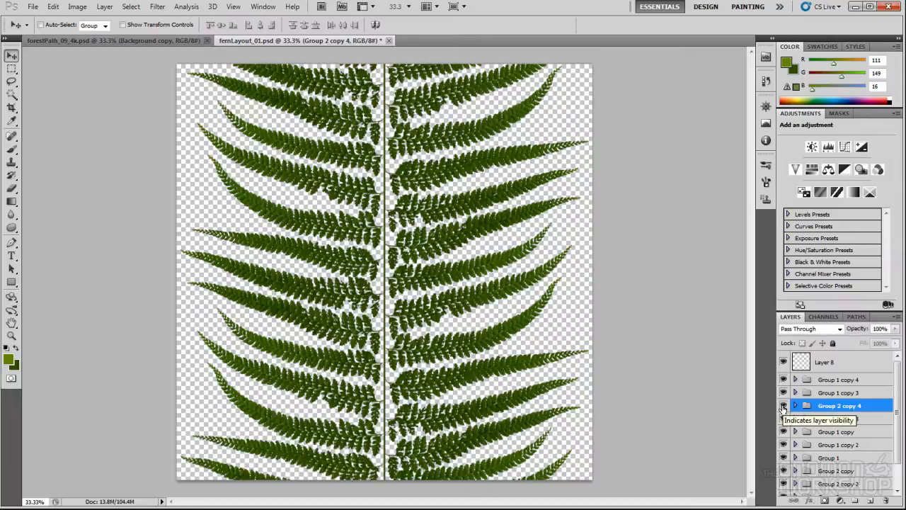
# Step: Hide Group 1 copy 3, Group 2 copy 3, Group 1 copy, Group 1 copy 2, Group 1 and Group 2 copy
pyautogui.click(784, 393)
pyautogui.click(784, 392)
pyautogui.click(784, 392)
pyautogui.moveTo(783, 418); pyautogui.dragTo(784, 473)
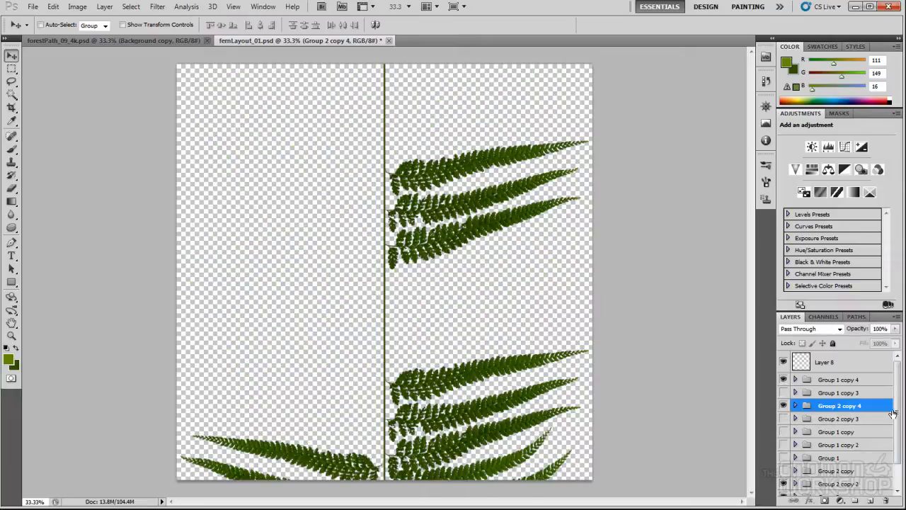
# Step: Hide Group 2 copy 2 and Group 2 to isolate the remaining edge leaflets around the central stem
pyautogui.scroll(-2, 885, 423)
pyautogui.click(783, 454)
pyautogui.click(785, 468)
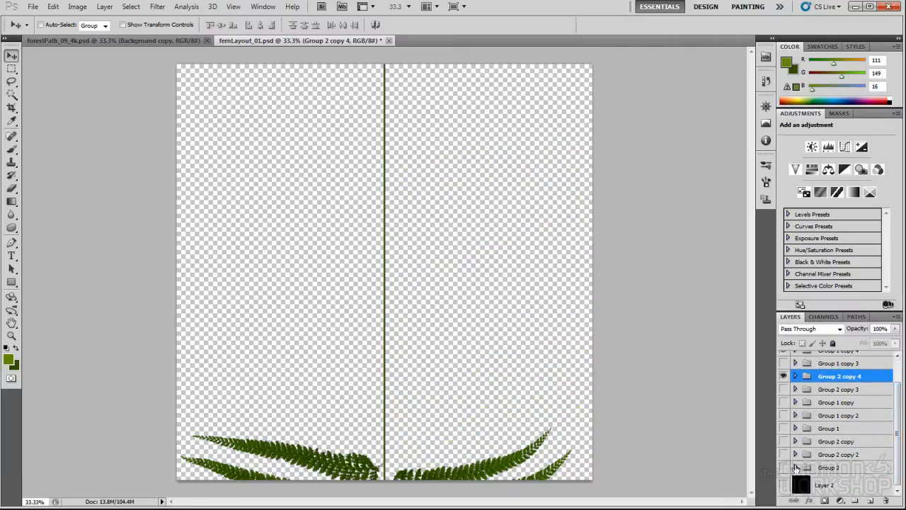
pyautogui.scroll(2, 896, 439)
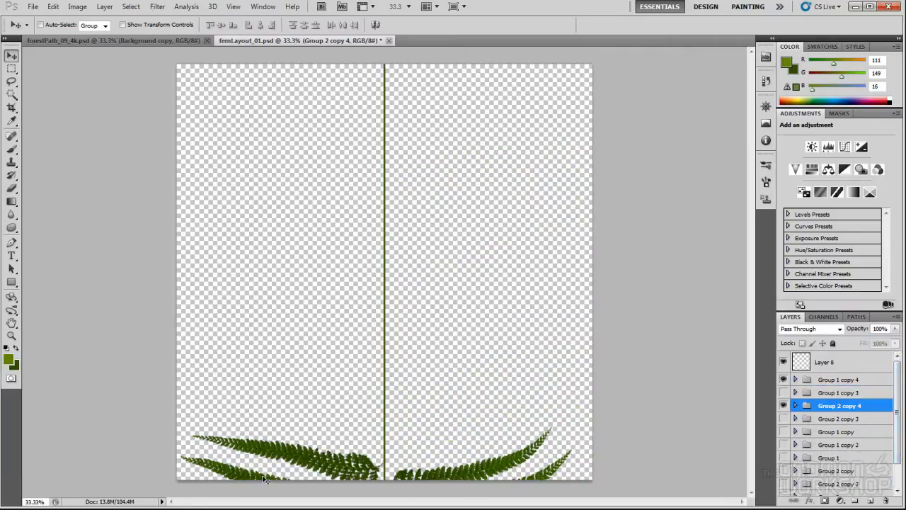
pyautogui.click(158, 7)
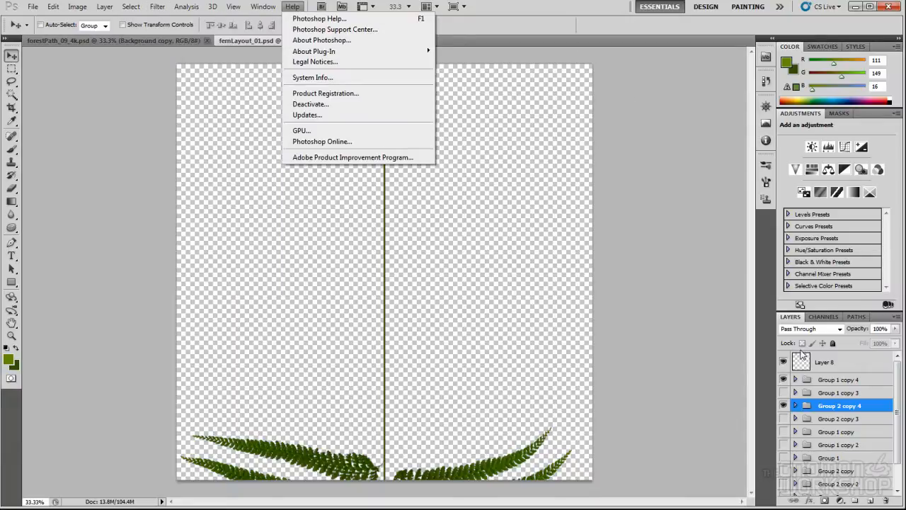
# Step: Show all the hidden leaflet groups again, from Group 1 copy 3 down to Group 2
pyautogui.click(783, 392)
pyautogui.scroll(-2, 870, 443)
pyautogui.moveTo(783, 389); pyautogui.dragTo(783, 467)
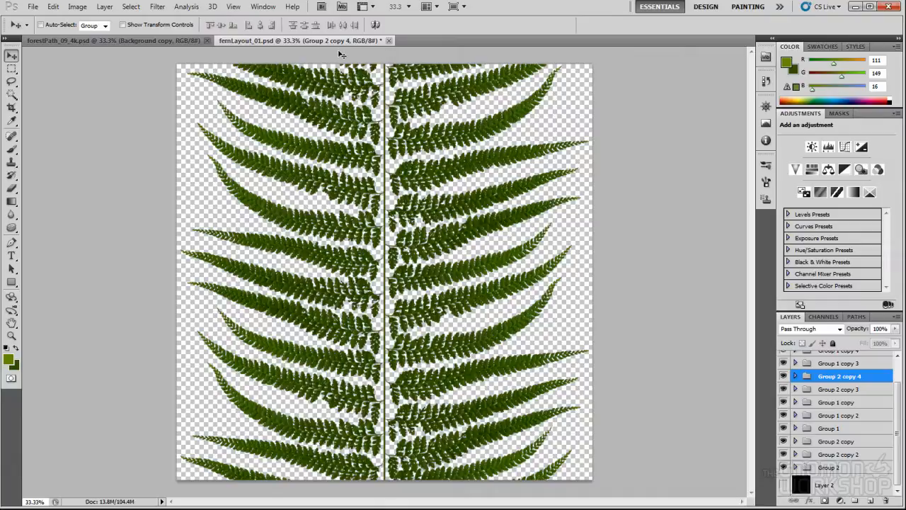
# Step: Duplicate the fernLayout_01 document and flatten the copy into a single background layer
pyautogui.click(75, 7)
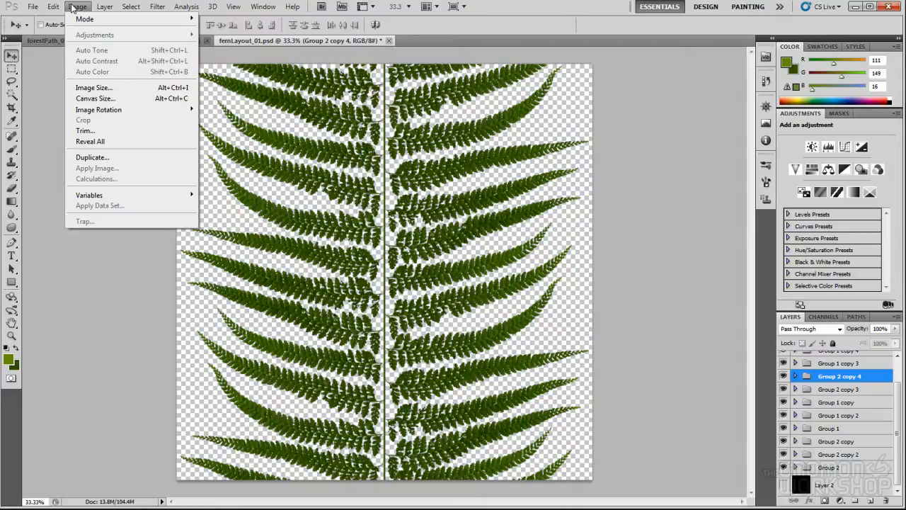
pyautogui.click(92, 157)
pyautogui.click(456, 145)
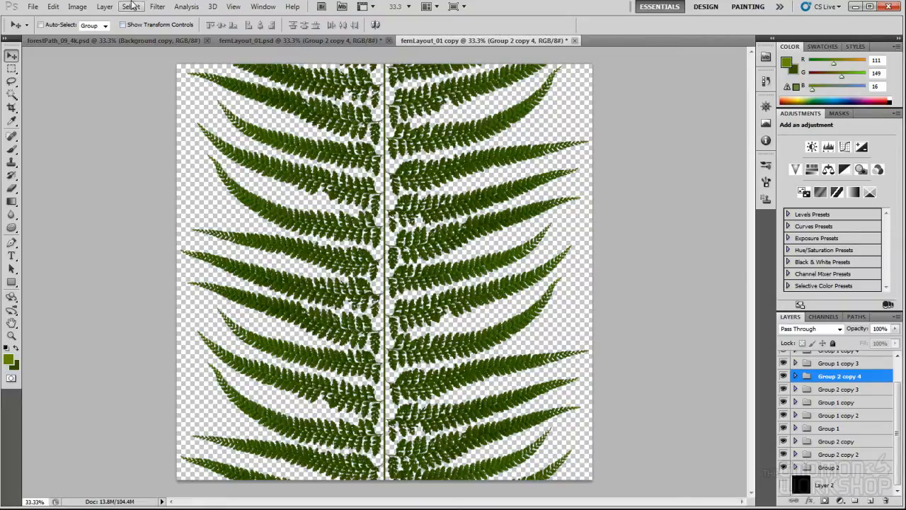
pyautogui.click(77, 8)
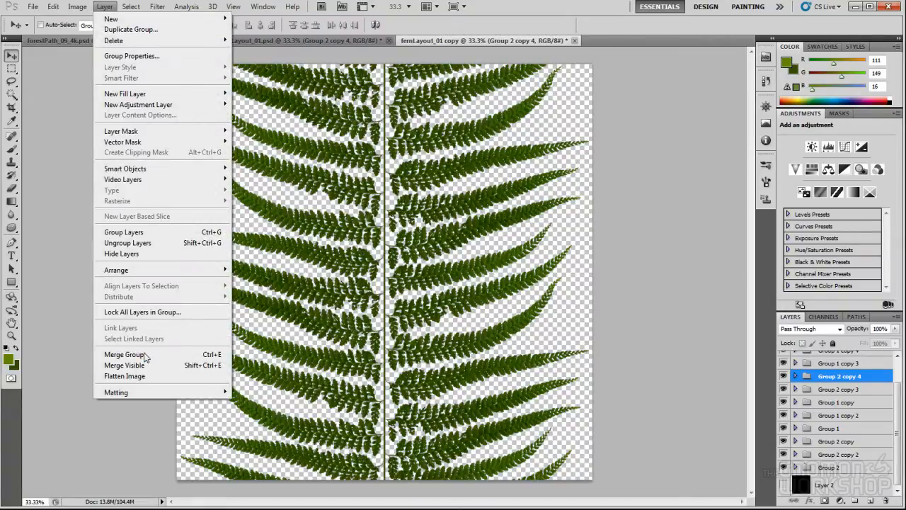
pyautogui.click(181, 376)
pyautogui.click(407, 198)
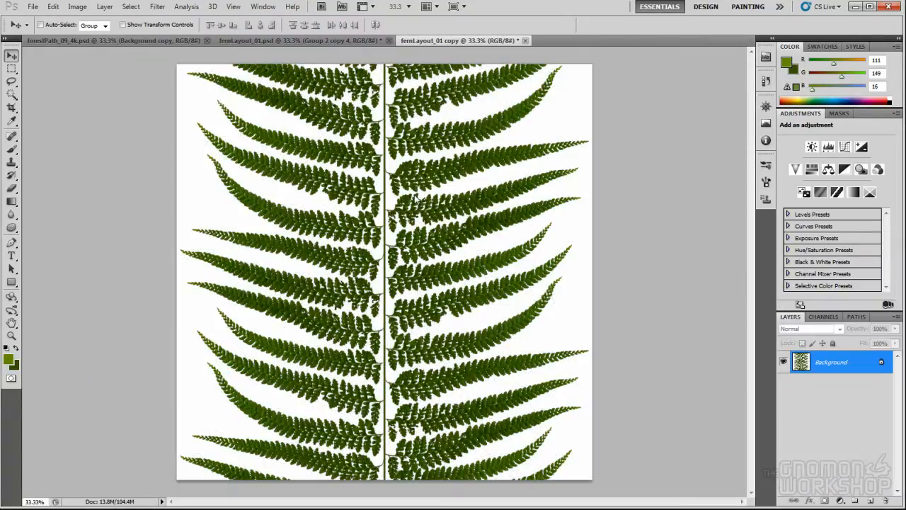
# Step: Check the image size of the flattened copy without changing it
pyautogui.click(156, 7)
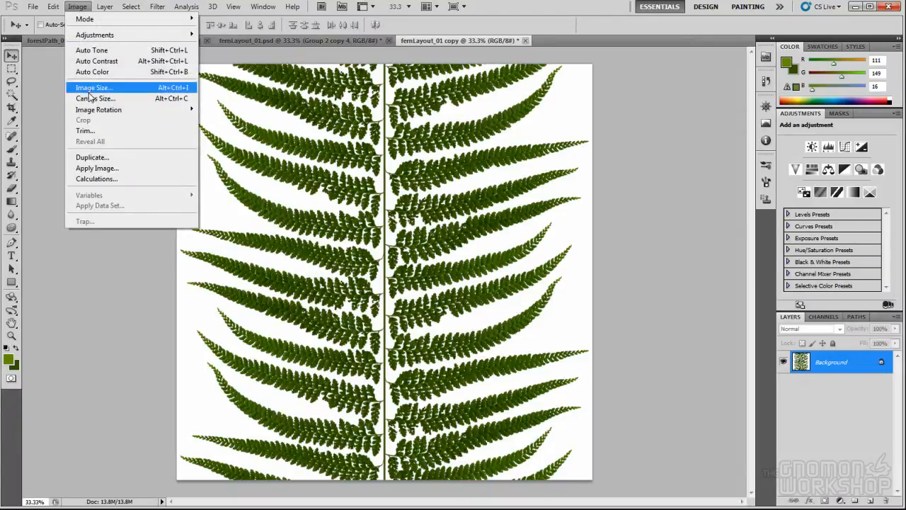
pyautogui.click(92, 88)
pyautogui.click(543, 111)
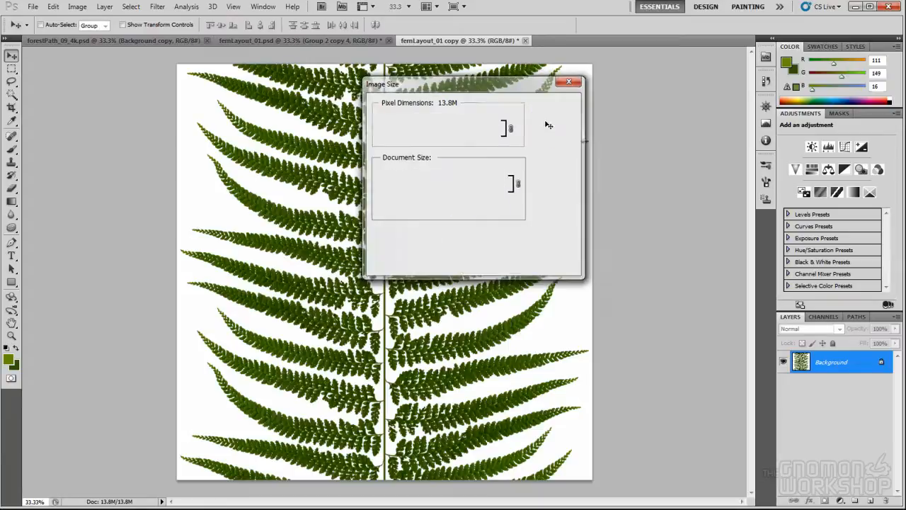
# Step: Preview a vertical Offset with Wrap Around to test the tiling, cancel it, and close the flattened copy without saving
pyautogui.click(157, 8)
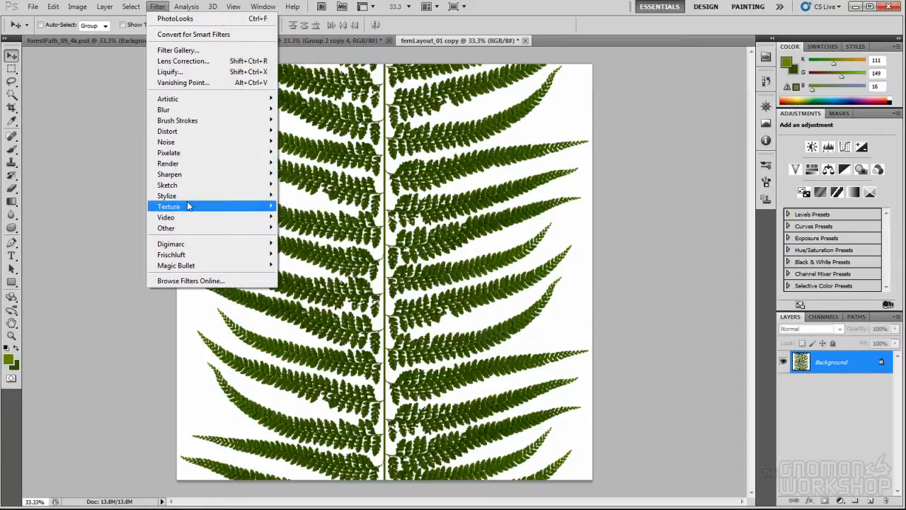
pyautogui.moveTo(227, 228)
pyautogui.click(305, 271)
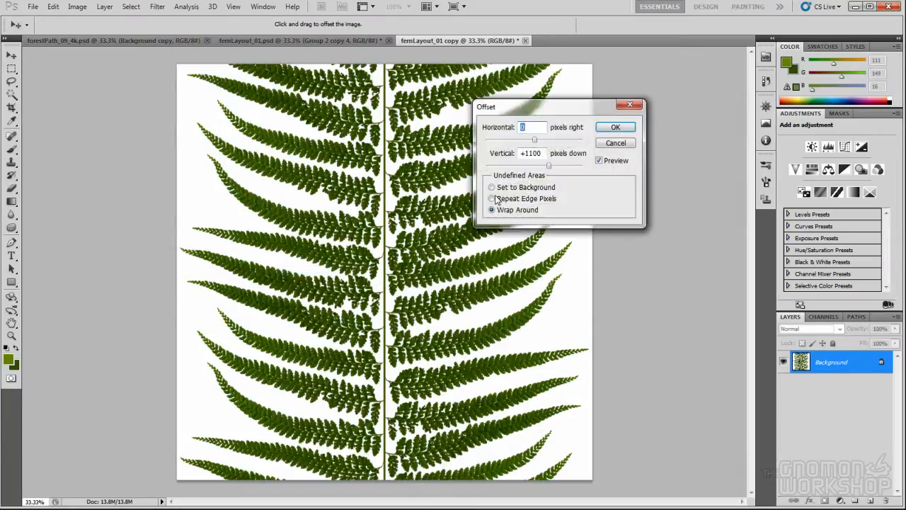
pyautogui.click(542, 152)
pyautogui.moveTo(542, 152); pyautogui.dragTo(493, 152)
pyautogui.click(542, 152)
pyautogui.moveTo(549, 165)
pyautogui.mouseDown()
pyautogui.moveTo(503, 167)
pyautogui.moveTo(558, 167)
pyautogui.mouseUp()
pyautogui.click(611, 143)
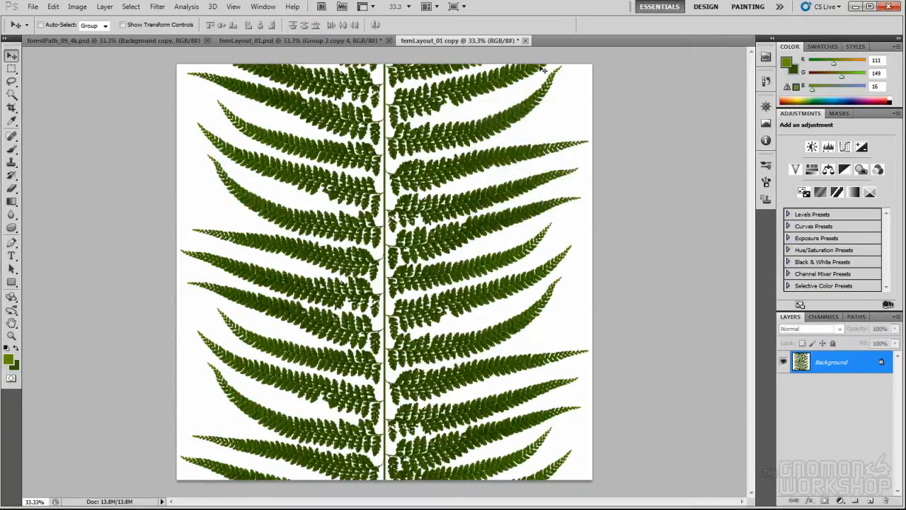
pyautogui.click(528, 42)
pyautogui.click(452, 200)
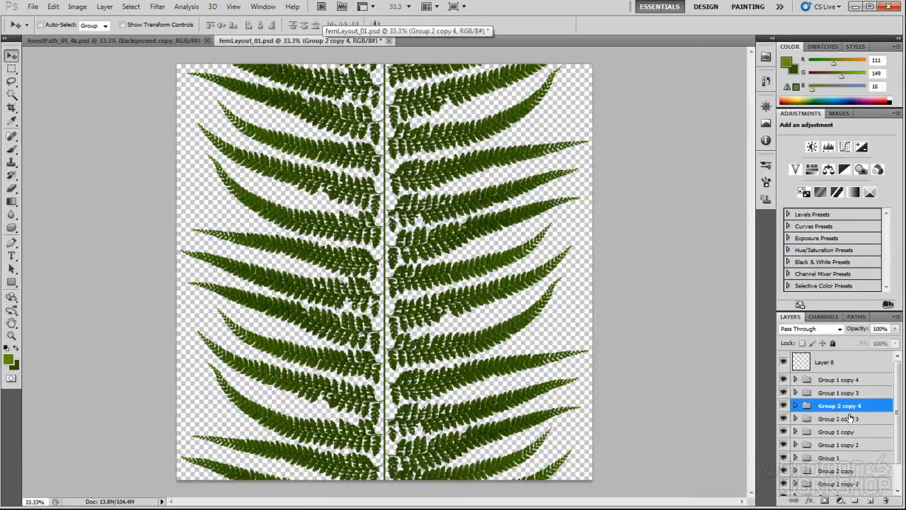
# Step: Merge all visible stem and leaflet layers of fernLayout_01.psd into one layer, keeping the hidden Layer 2 separate
pyautogui.scroll(-2, 898, 453)
pyautogui.scroll(2, 898, 450)
pyautogui.scroll(-2, 897, 450)
pyautogui.scroll(2, 898, 449)
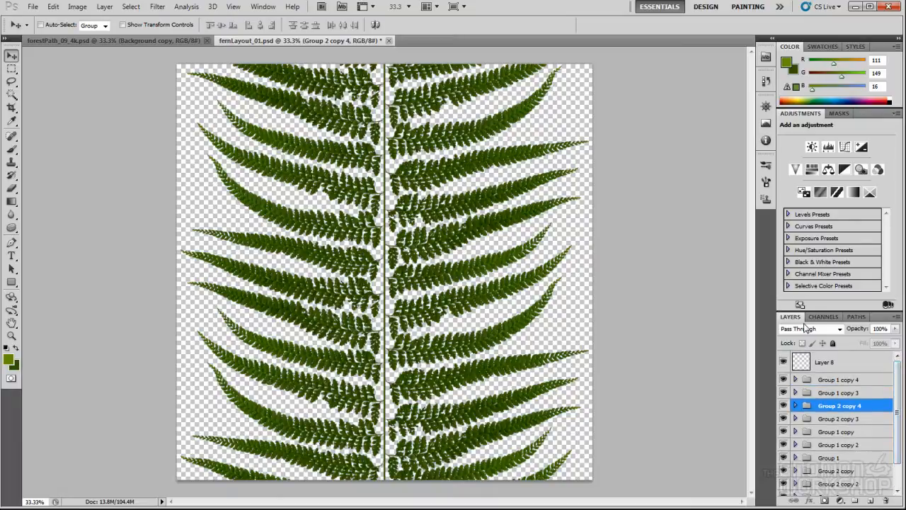
pyautogui.scroll(-2, 875, 411)
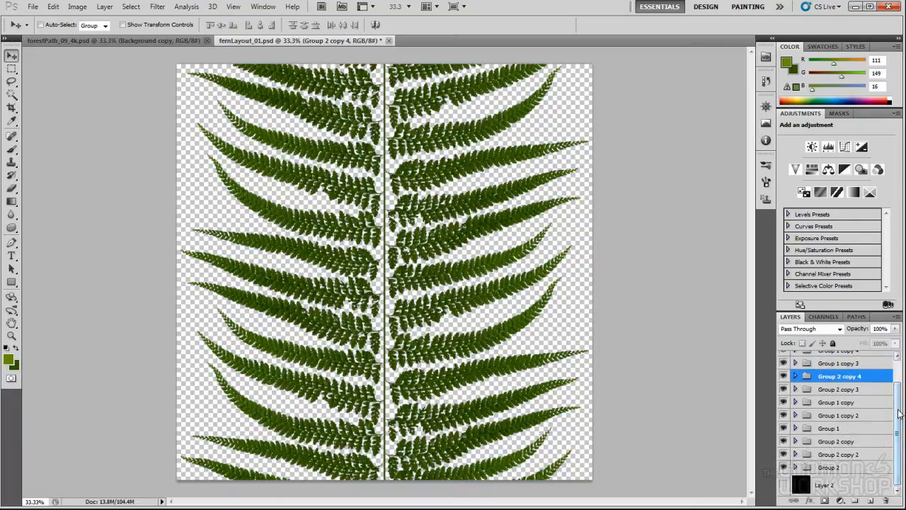
pyautogui.scroll(2, 864, 424)
pyautogui.click(784, 363)
pyautogui.moveTo(897, 397); pyautogui.dragTo(898, 436)
pyautogui.click(896, 317)
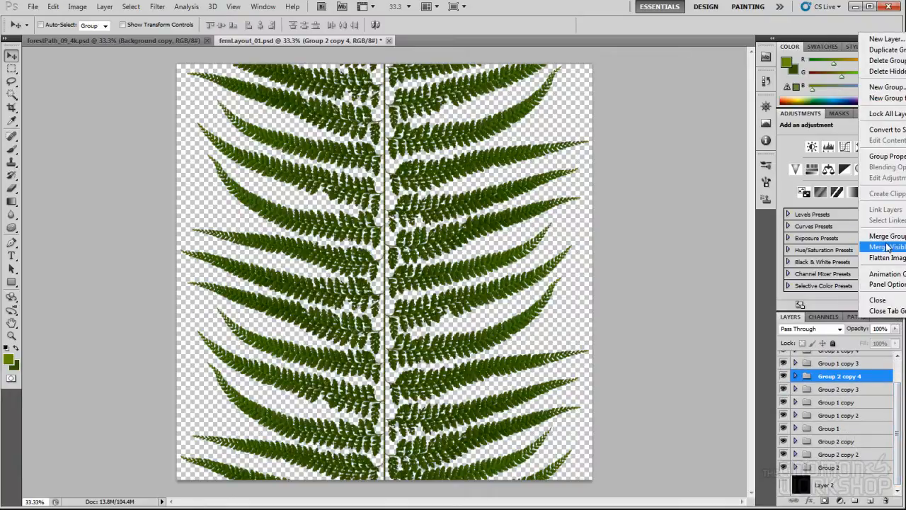
pyautogui.click(890, 238)
# Step: Select the pixels of the merged fern layer and save the selection as a new channel in fernLayout_01.psd
pyautogui.rightClick(802, 363)
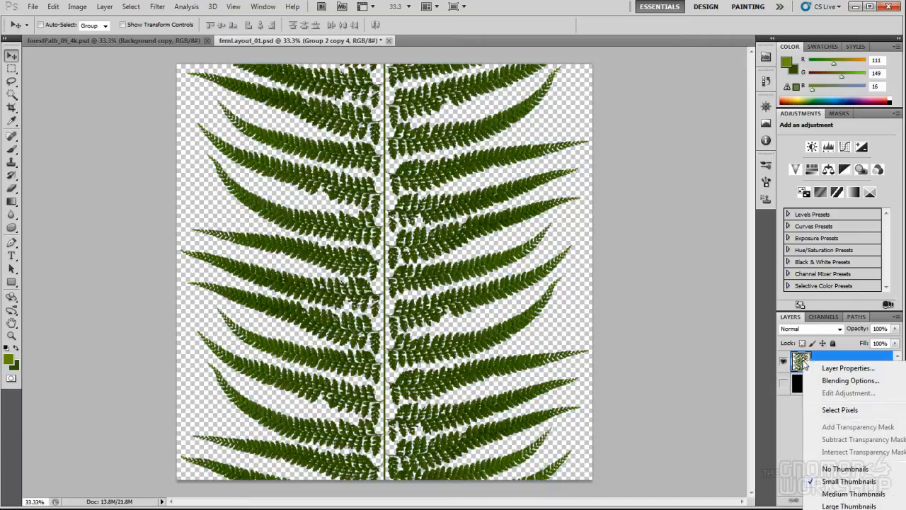
pyautogui.click(839, 412)
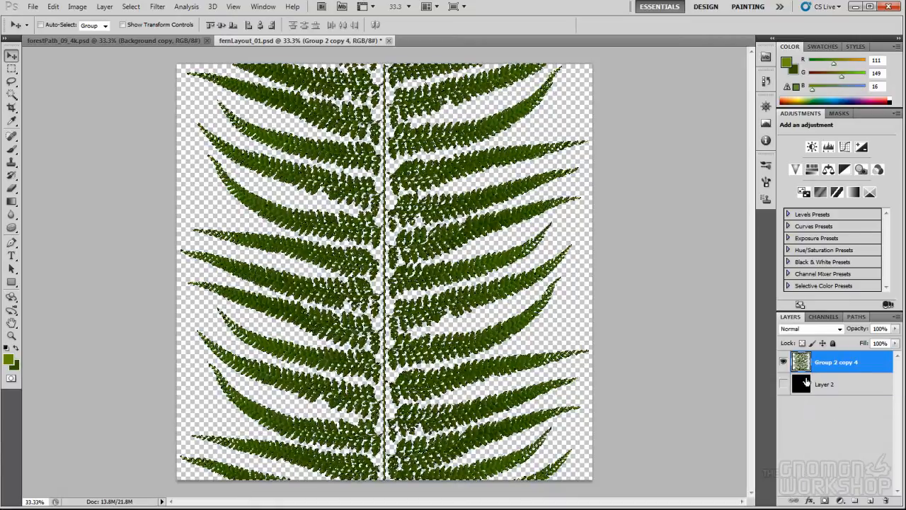
pyautogui.rightClick(803, 363)
pyautogui.click(830, 416)
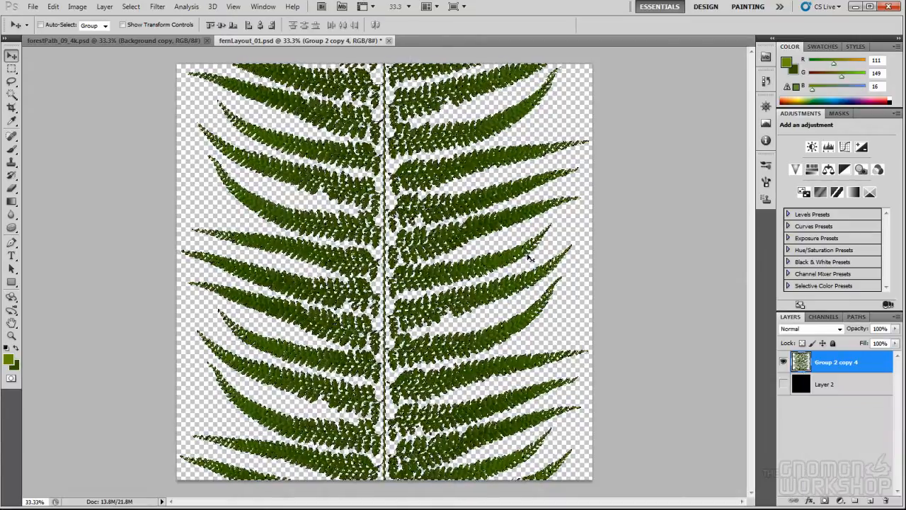
pyautogui.click(131, 6)
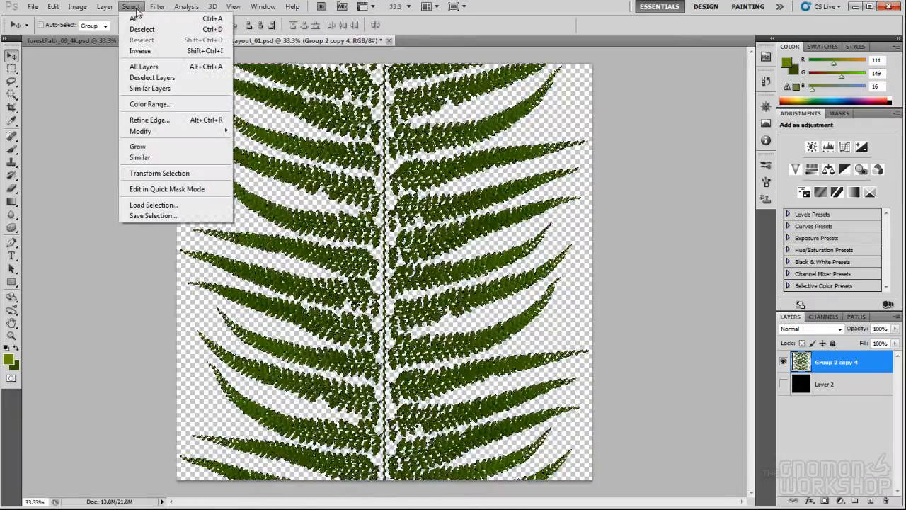
pyautogui.click(167, 217)
pyautogui.click(374, 147)
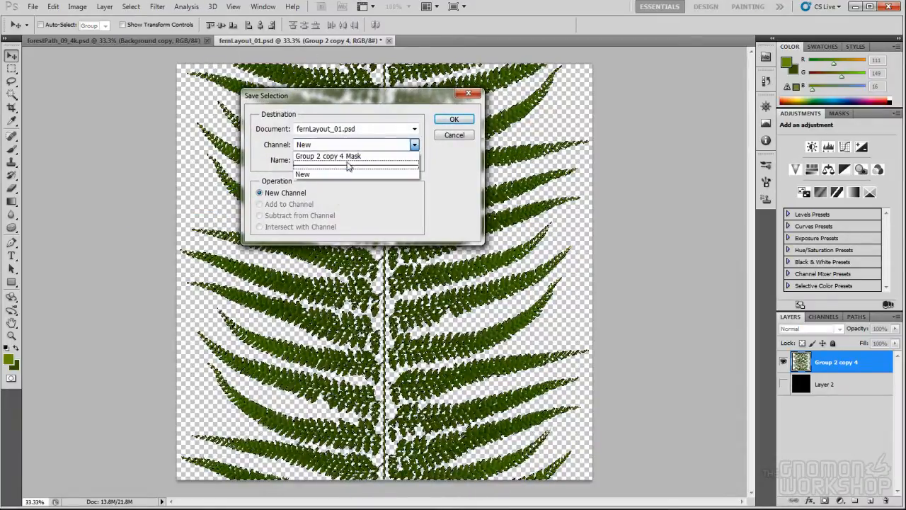
pyautogui.click(333, 180)
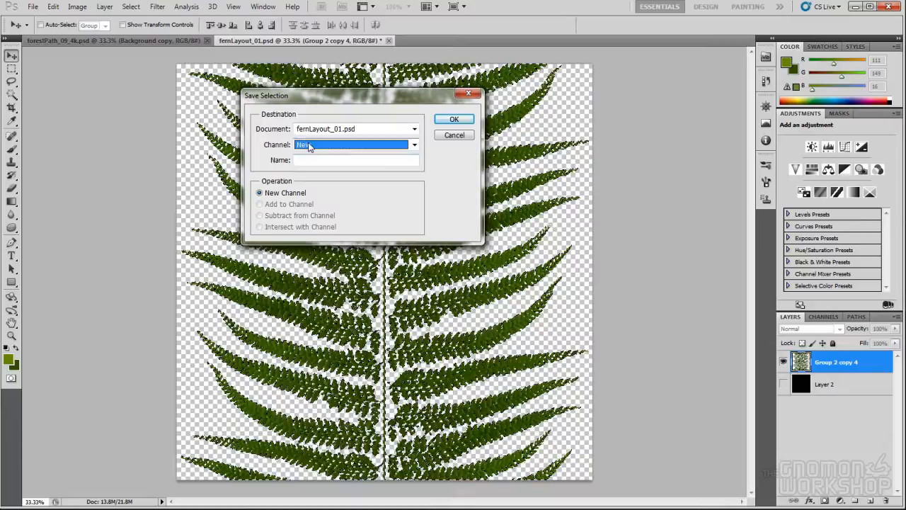
pyautogui.click(453, 119)
# Step: Inspect the Alpha 1 channel as a black-and-white mask, and return to the RGB composite and the layers
pyautogui.click(822, 317)
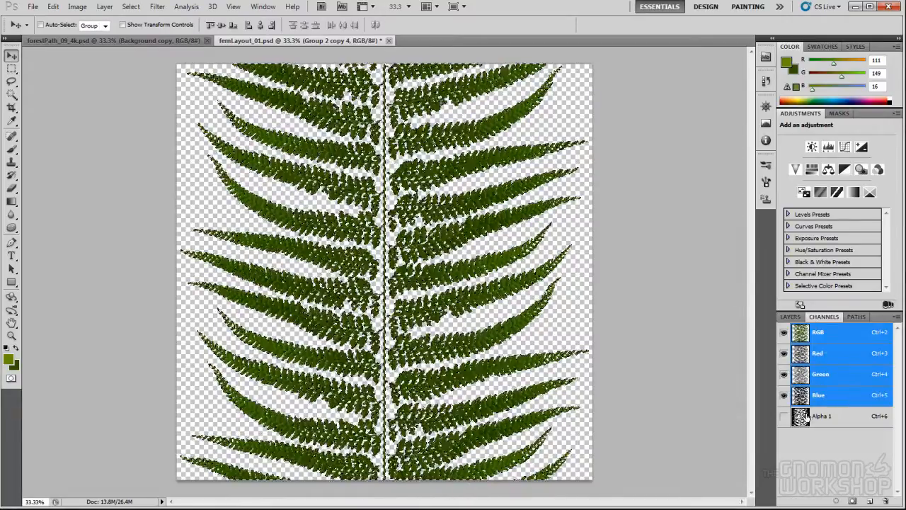
pyautogui.click(821, 415)
pyautogui.press('m')
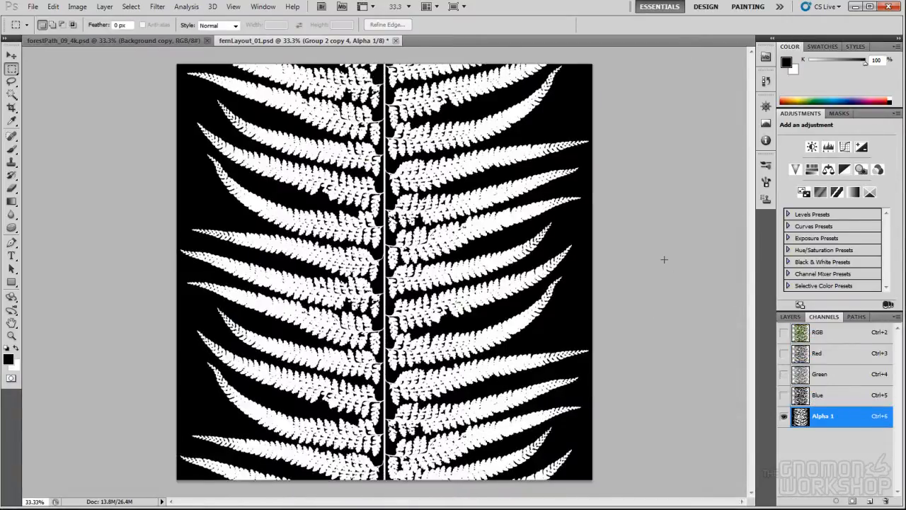
pyautogui.click(826, 337)
pyautogui.click(790, 317)
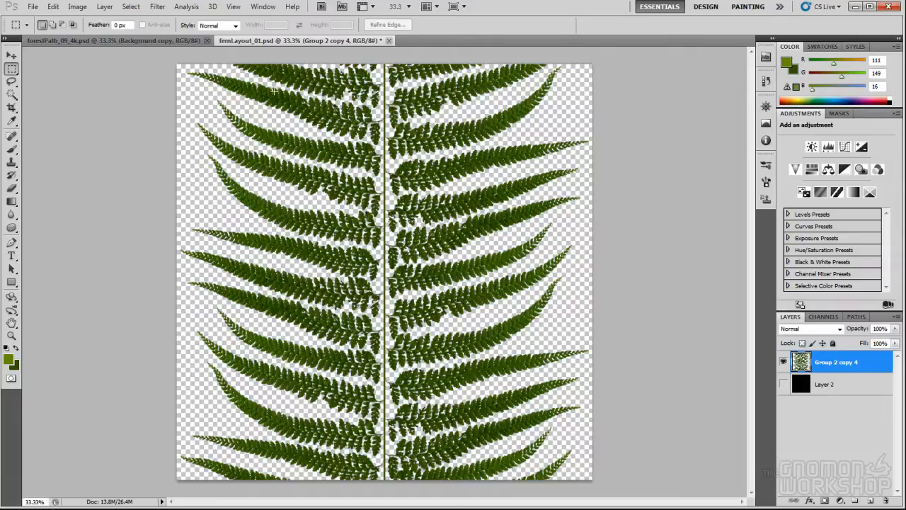
# Step: Close fernLayout_01.psd without saving and open fern_A_frontColor.tif from the fern folder
pyautogui.click(388, 40)
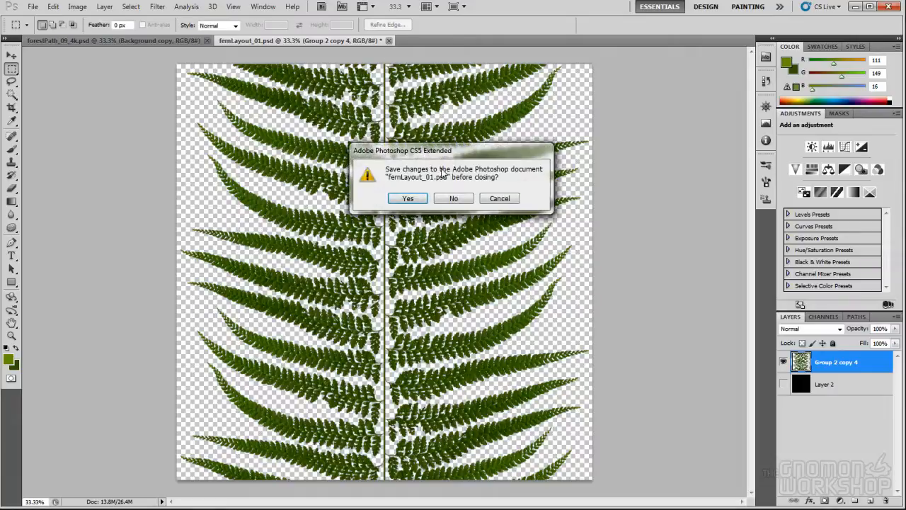
pyautogui.click(455, 200)
pyautogui.click(33, 6)
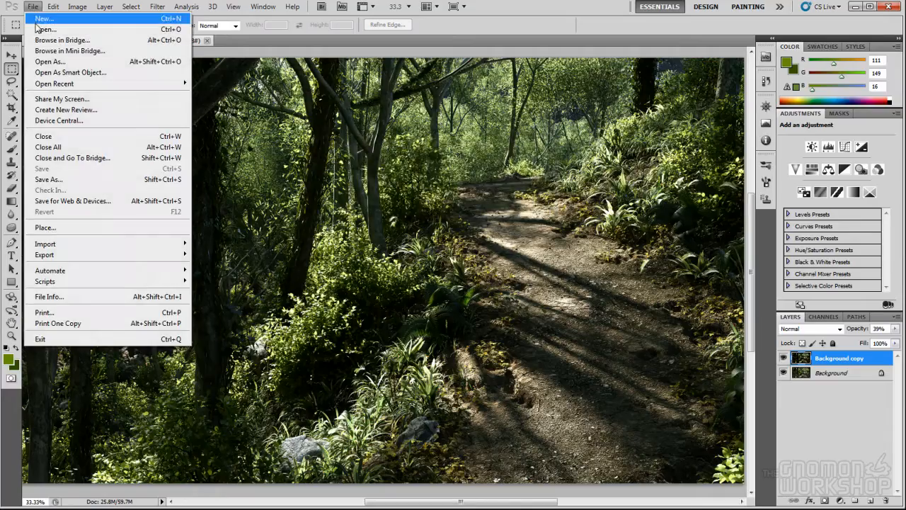
pyautogui.click(42, 30)
pyautogui.click(276, 163)
pyautogui.click(396, 162)
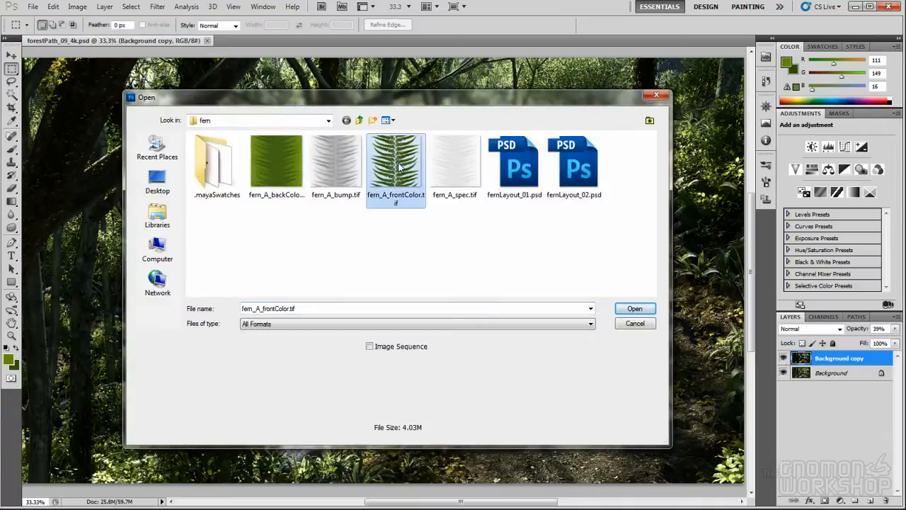
pyautogui.doubleClick(395, 162)
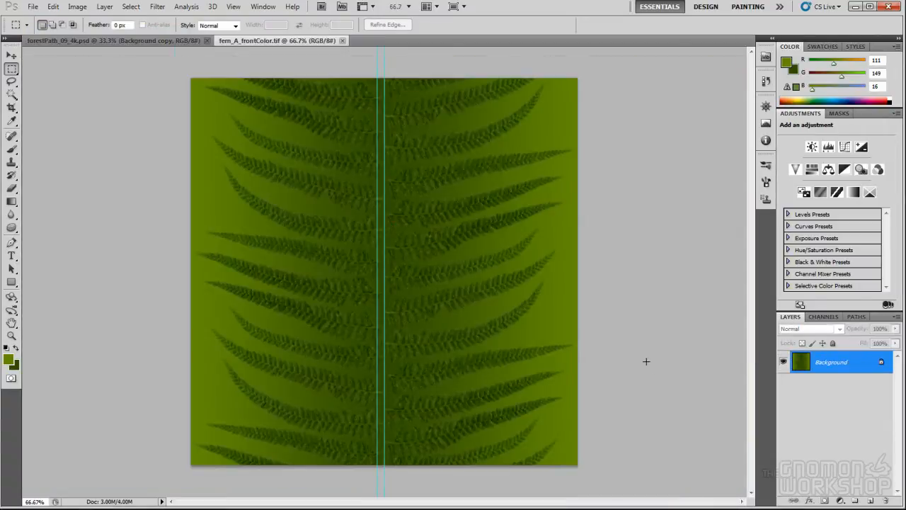
# Step: Hide the guides and examine the Alpha 1 channel of the front color texture at 200% and in full
pyautogui.hotkey('ctrl', ';')
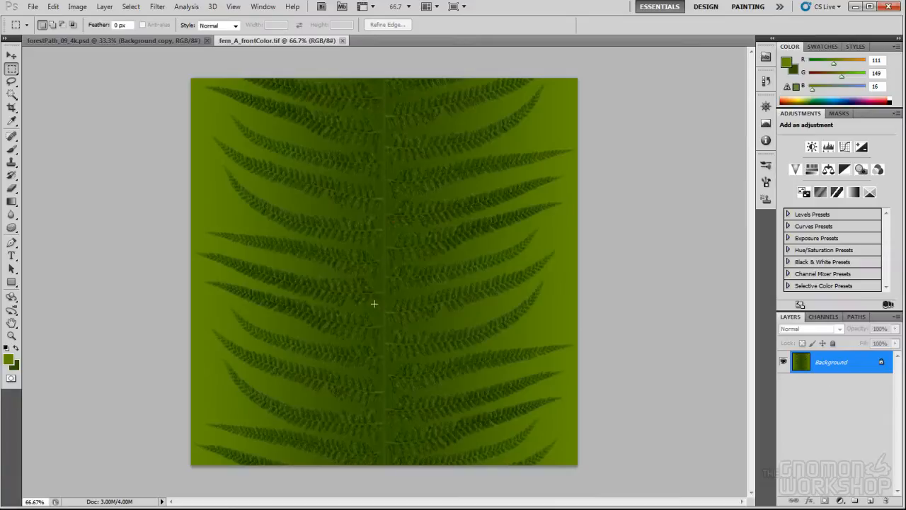
pyautogui.click(814, 317)
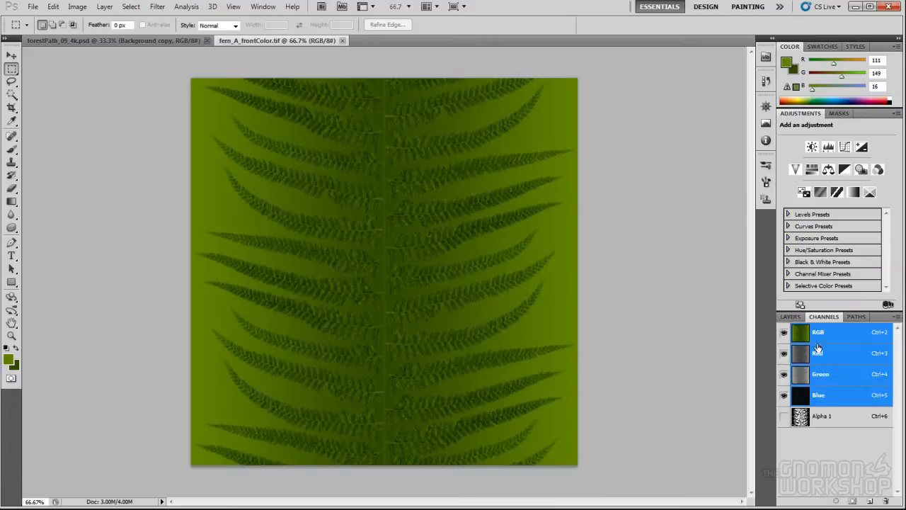
pyautogui.click(803, 417)
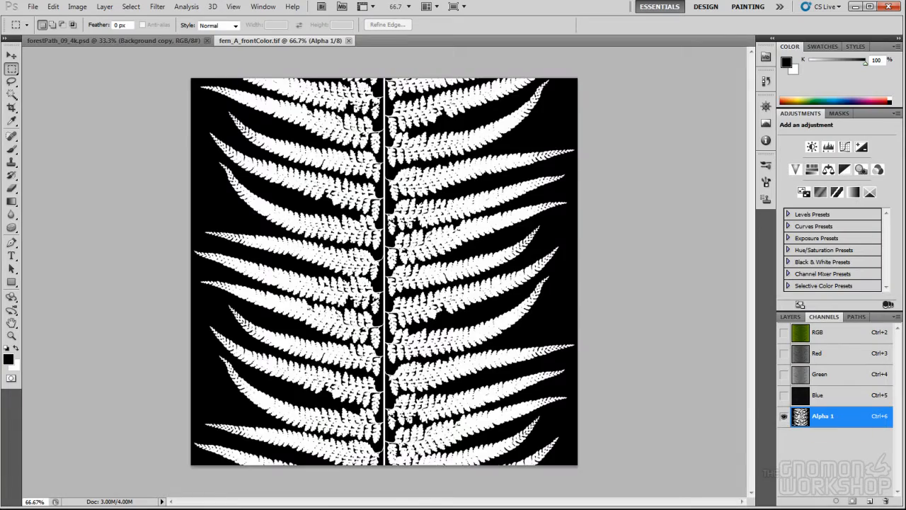
pyautogui.hotkey('ctrl', '+')
pyautogui.hotkey('ctrl', '+')
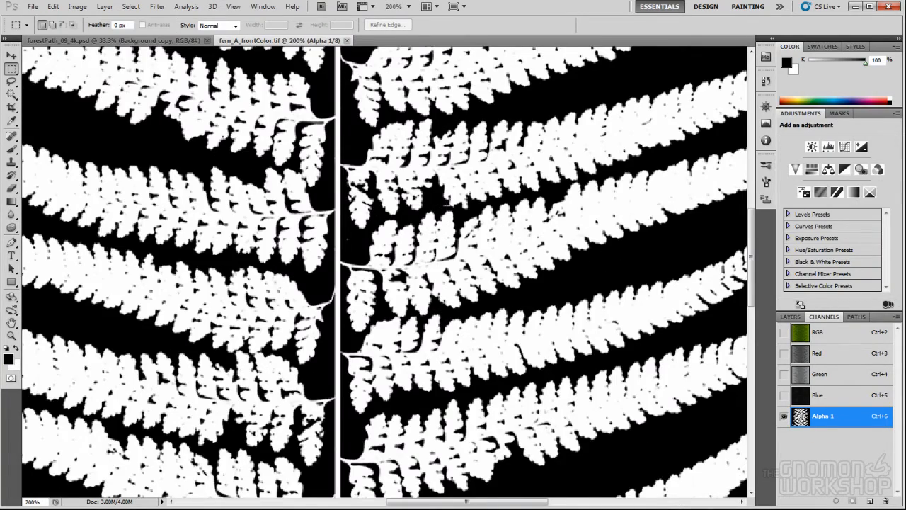
pyautogui.keyDown('alt'); pyautogui.click(534, 176); pyautogui.keyUp('alt')
pyautogui.keyDown('alt'); pyautogui.click(535, 176); pyautogui.keyUp('alt')
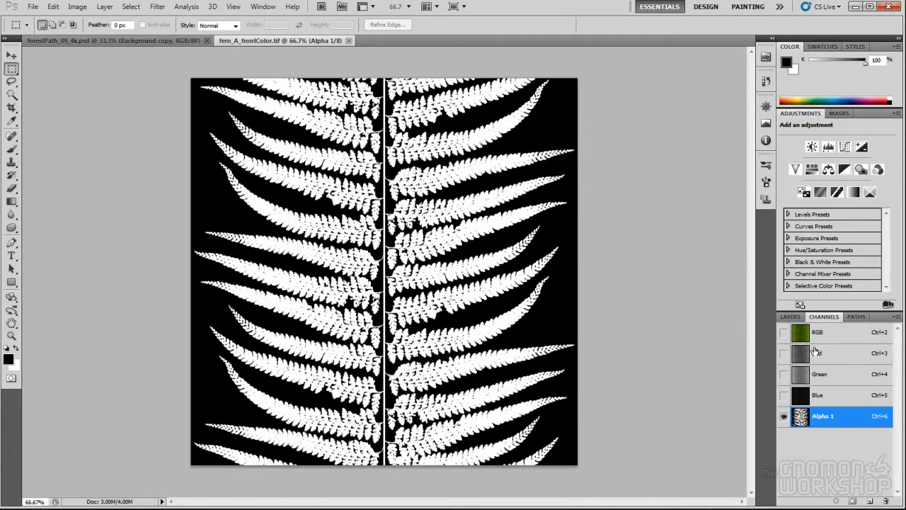
# Step: Examine the front color texture's RGB composite at up to 200%, and compare it in full with the Alpha 1 channel
pyautogui.click(819, 335)
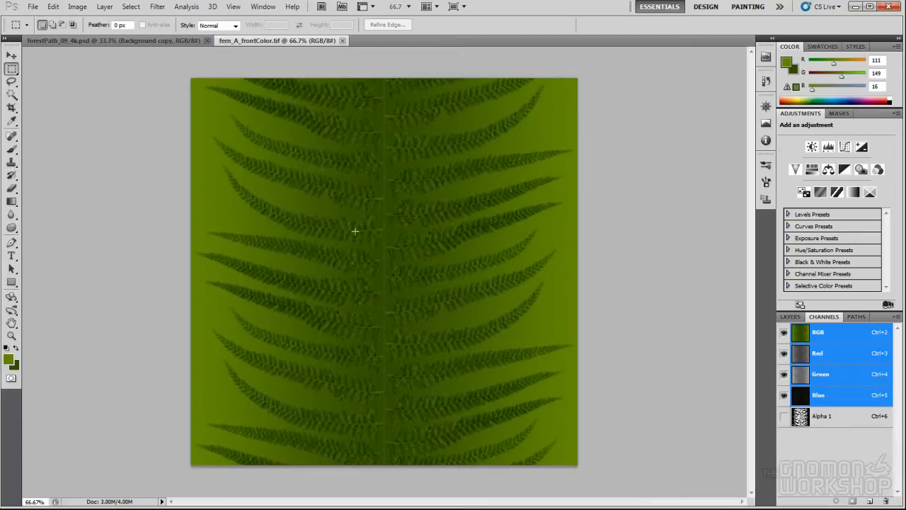
pyautogui.hotkey('ctrl', '+')
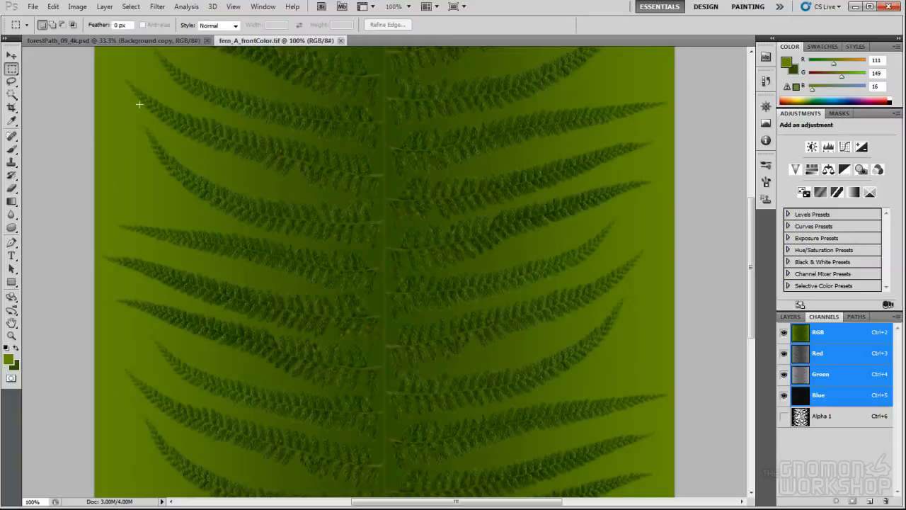
pyautogui.moveTo(274, 217); pyautogui.dragTo(279, 218)
pyautogui.keyDown('ctrl'); pyautogui.click(279, 219); pyautogui.keyUp('ctrl')
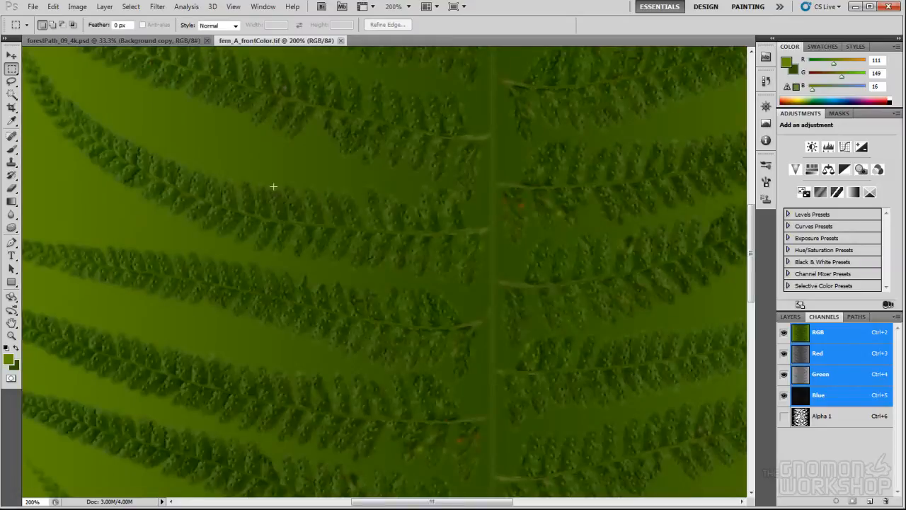
pyautogui.keyDown('alt'); pyautogui.click(424, 247); pyautogui.keyUp('alt')
pyautogui.keyDown('alt'); pyautogui.click(425, 247); pyautogui.keyUp('alt')
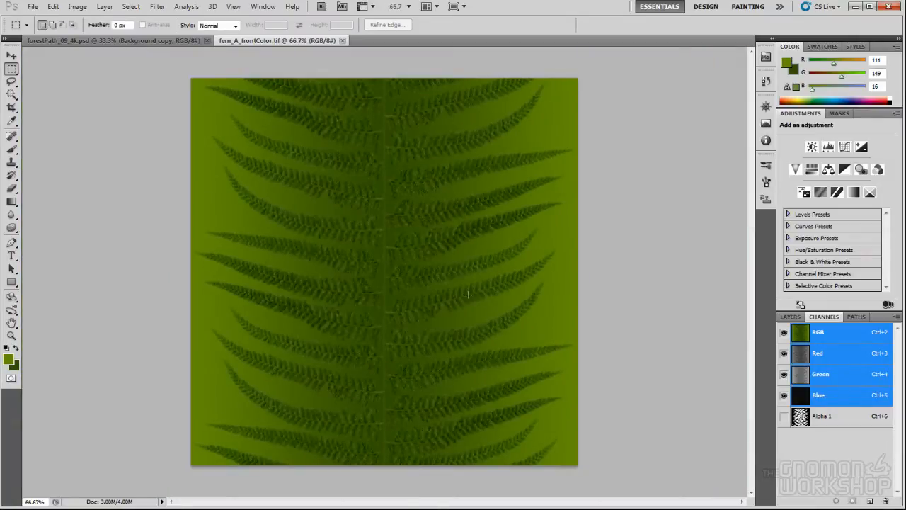
pyautogui.click(813, 421)
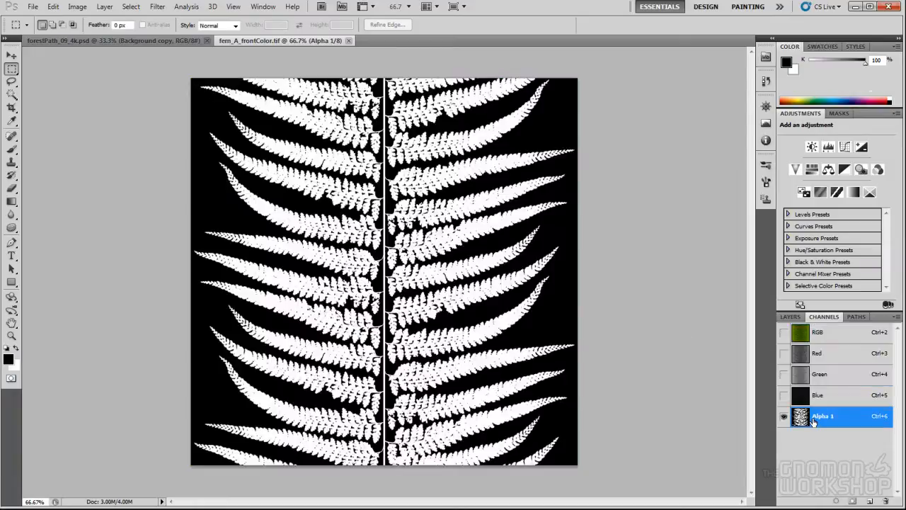
pyautogui.click(820, 334)
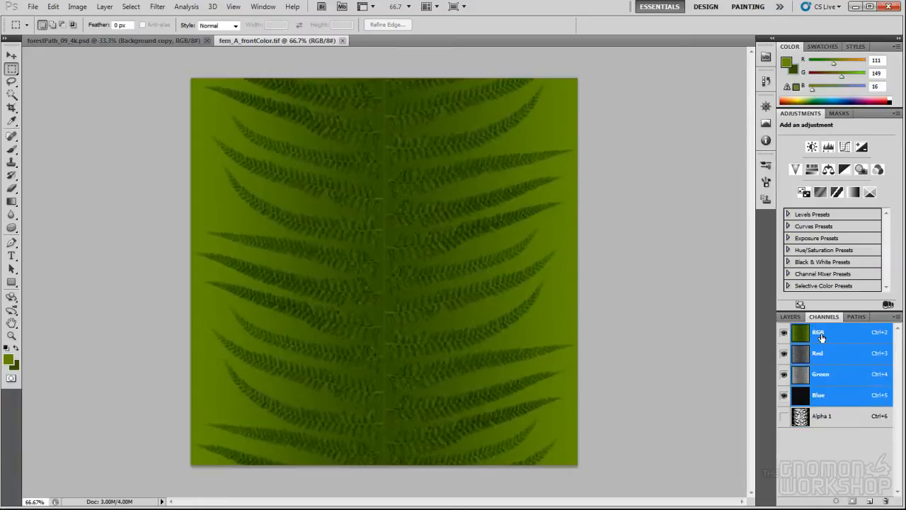
# Step: Close fern_A_frontColor.tif and open fernLayout_01.psd
pyautogui.click(342, 41)
pyautogui.click(33, 6)
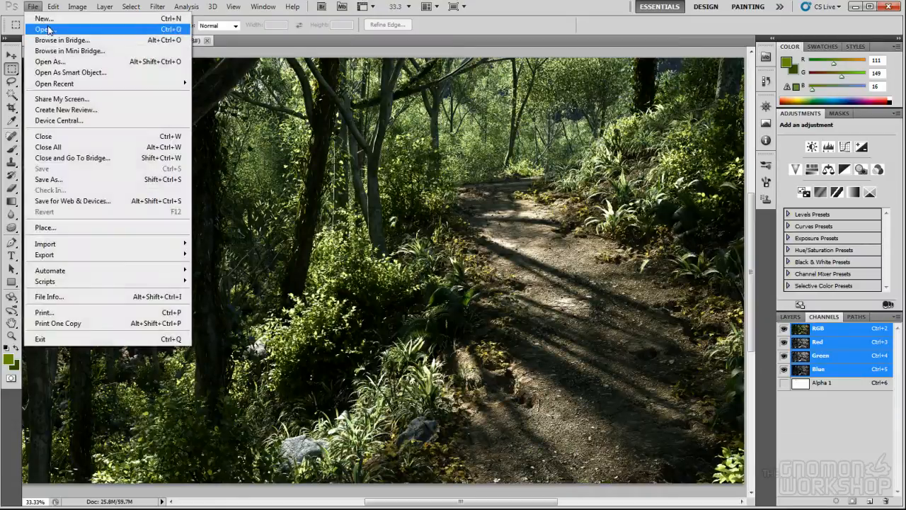
pyautogui.click(42, 25)
pyautogui.doubleClick(507, 173)
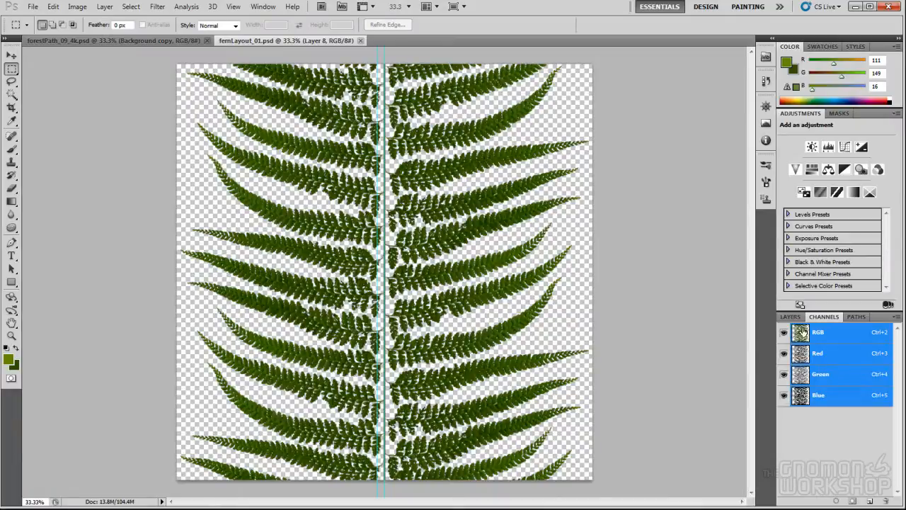
# Step: Merge all visible fern layers and groups into Layer 8, leaving out the hidden black Layer 2
pyautogui.click(790, 316)
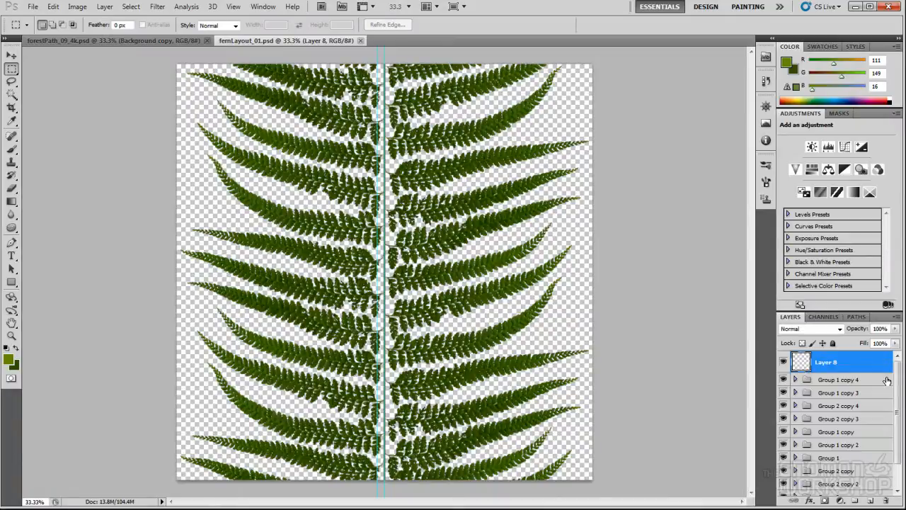
pyautogui.scroll(-2, 882, 381)
pyautogui.click(897, 316)
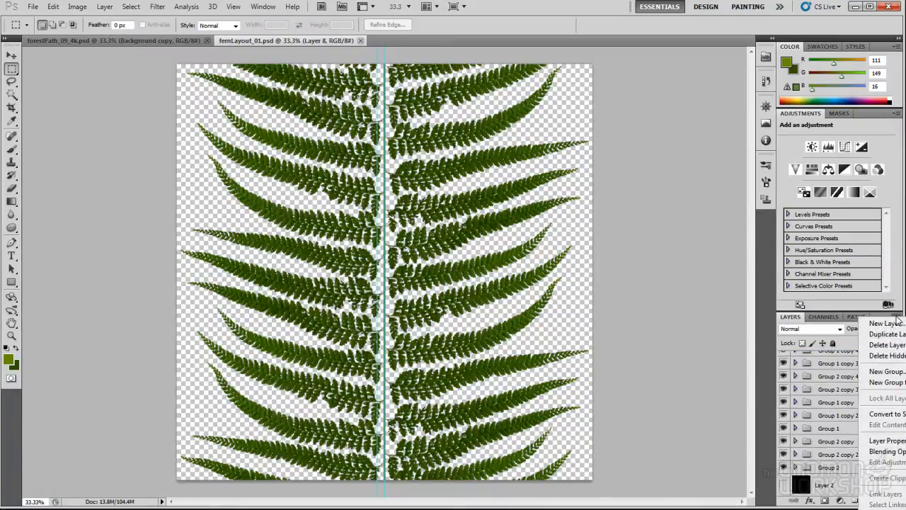
pyautogui.click(893, 509)
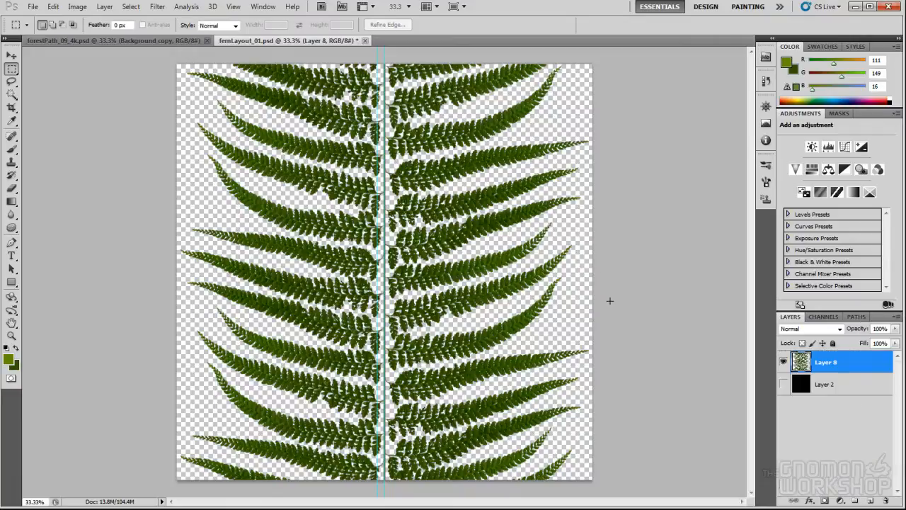
# Step: Select the pixels of Layer 8, save the selection as a new channel in fernLayout_01.psd, and deselect
pyautogui.rightClick(809, 364)
pyautogui.click(836, 414)
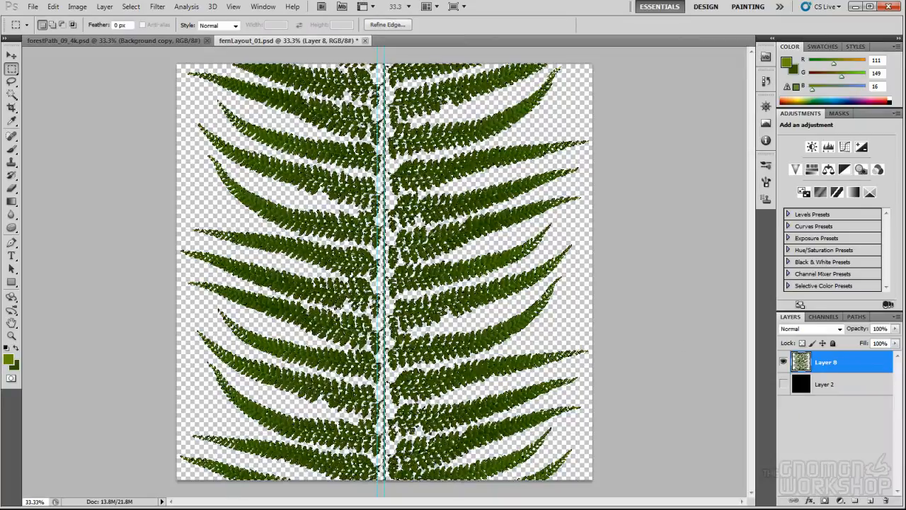
pyautogui.click(157, 6)
pyautogui.moveTo(131, 6)
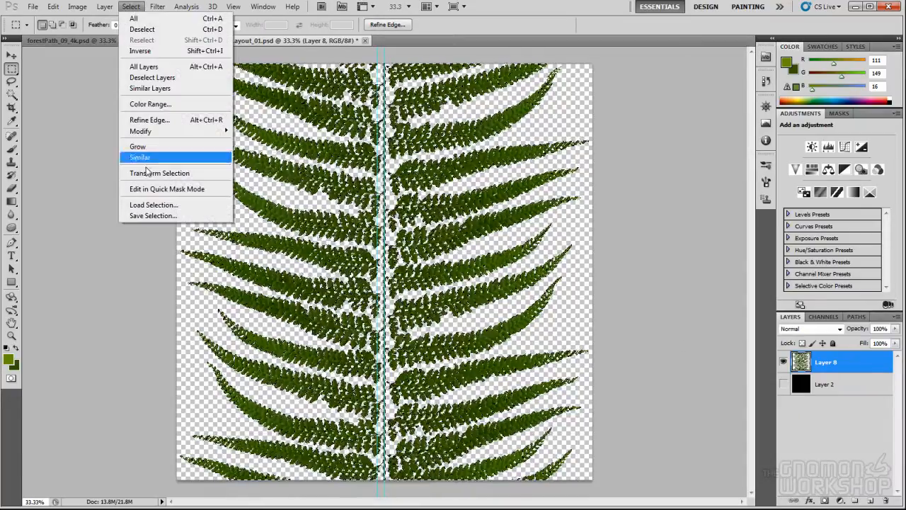
pyautogui.click(151, 215)
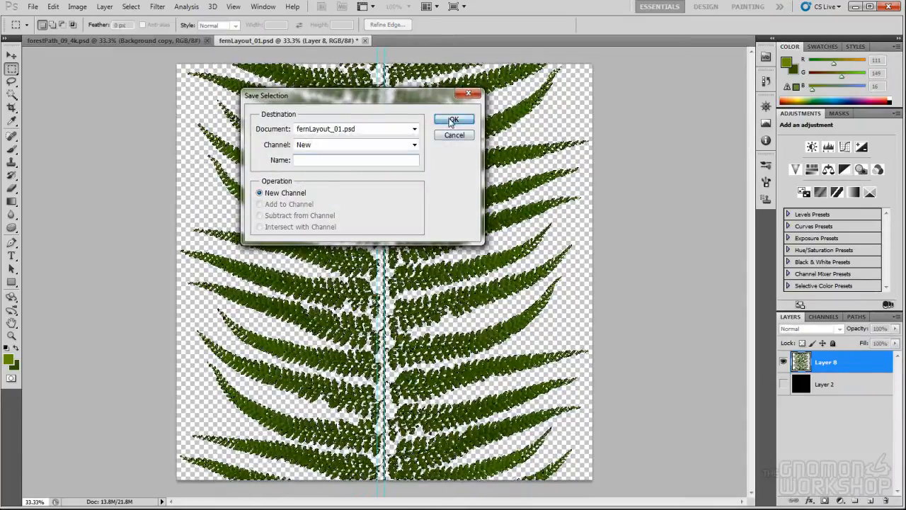
pyautogui.click(453, 120)
pyautogui.hotkey('ctrl', 'd')
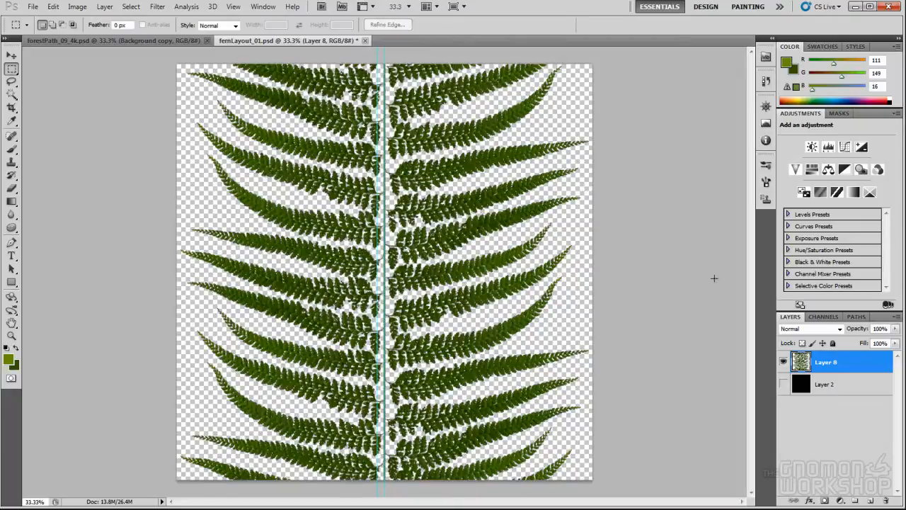
# Step: Check the saved alpha channel, return to the RGB composite, and show the black Layer 2 behind the ferns
pyautogui.click(823, 316)
pyautogui.click(801, 427)
pyautogui.click(805, 337)
pyautogui.click(792, 317)
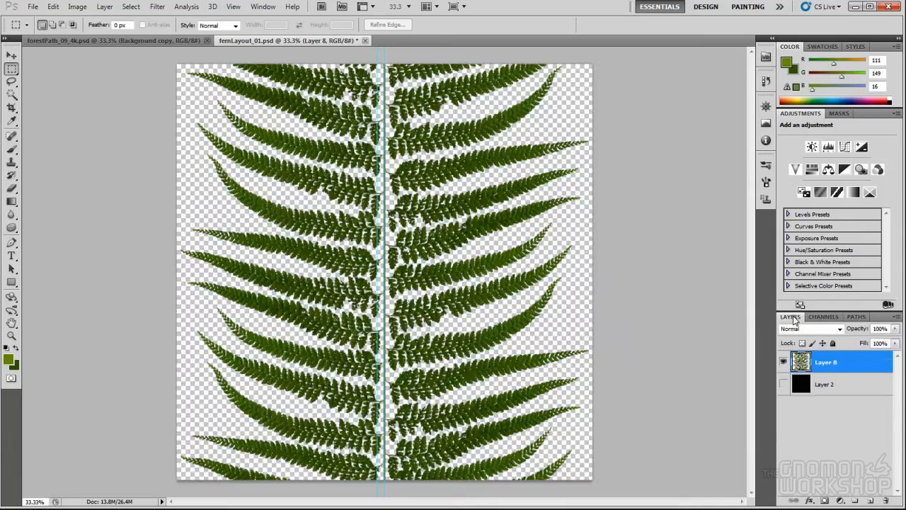
pyautogui.click(805, 385)
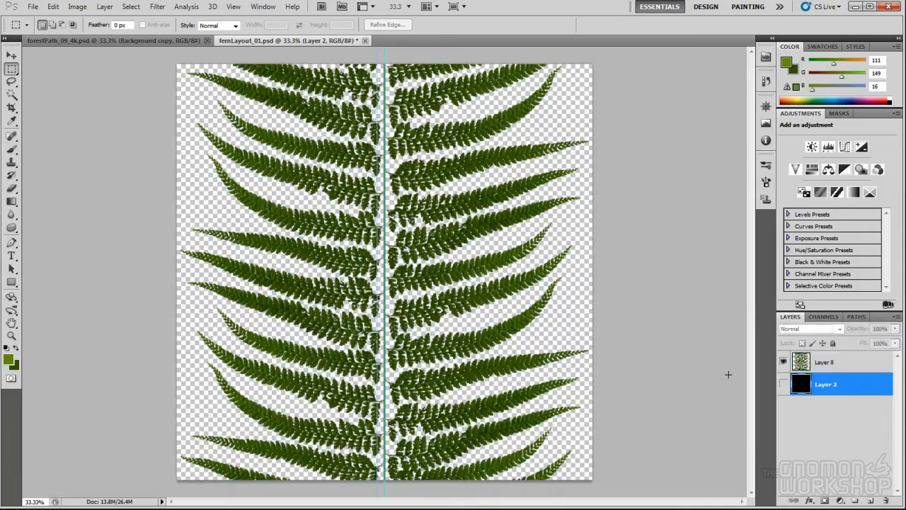
pyautogui.click(783, 383)
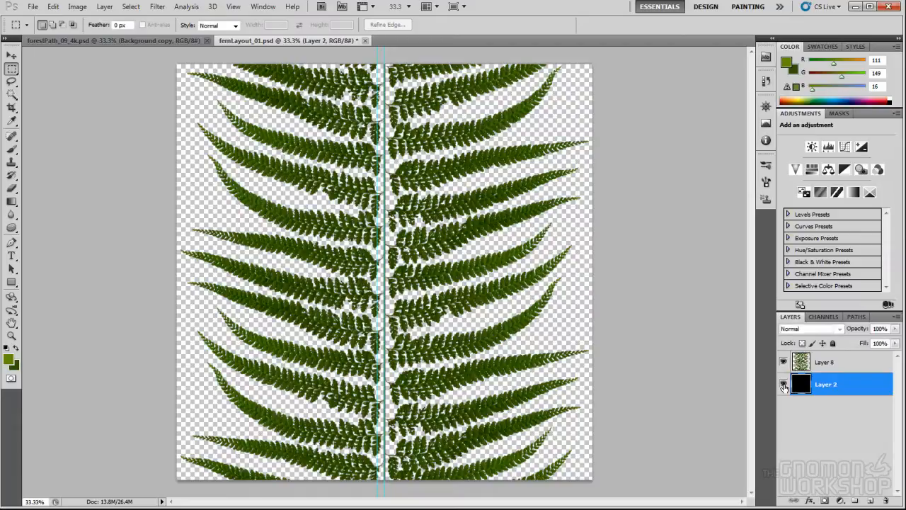
# Step: Draw a linear Foreground to Background gradient on Layer 2 from the image's left edge to its center line
pyautogui.press('b')
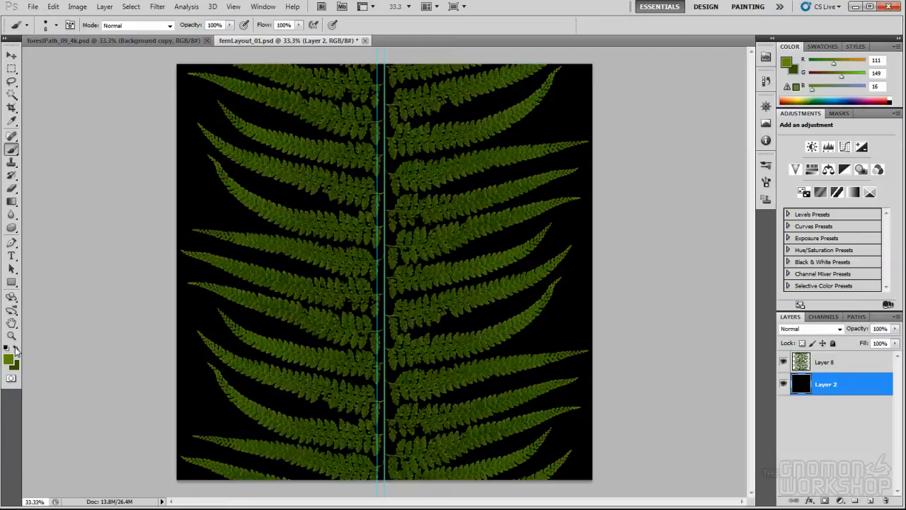
pyautogui.click(12, 201)
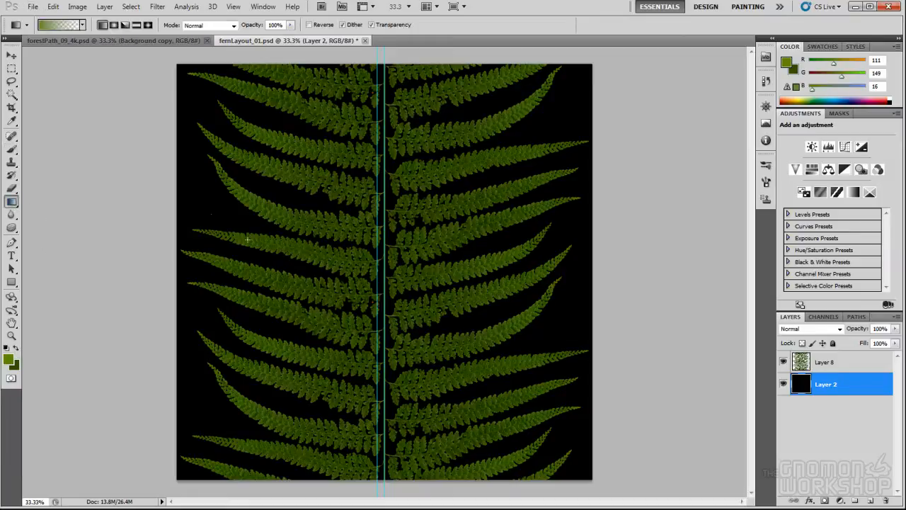
pyautogui.click(61, 25)
pyautogui.click(264, 91)
pyautogui.click(455, 77)
pyautogui.moveTo(178, 232); pyautogui.dragTo(384, 231)
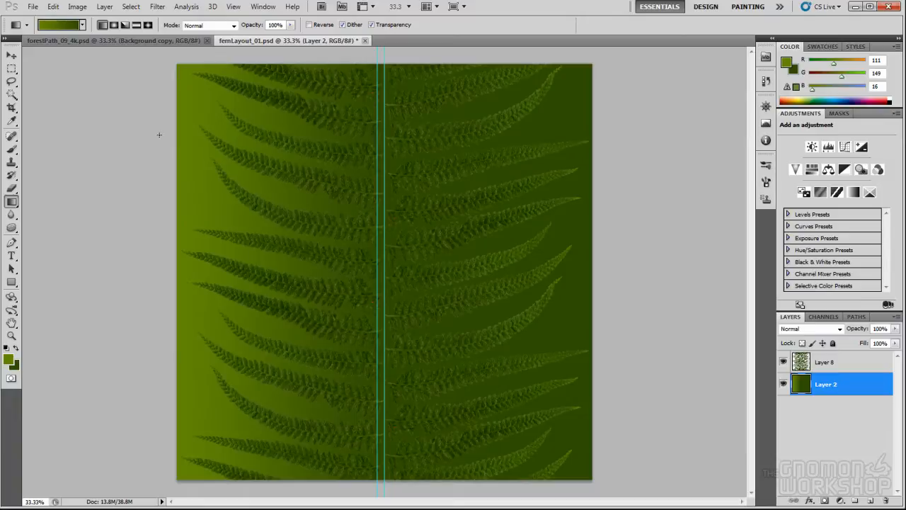
# Step: Draw a foreground-to-transparent gradient on Layer 2 from the image's right edge to its center line, and hide the guides
pyautogui.click(71, 26)
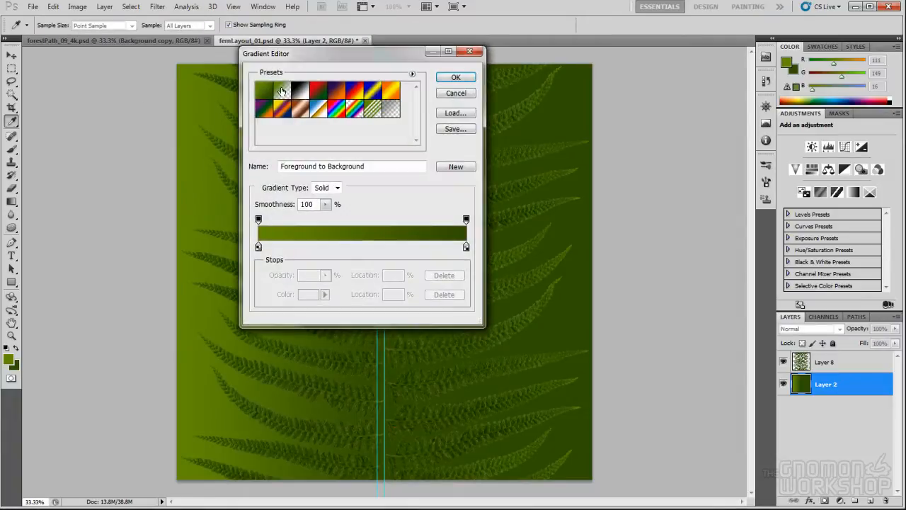
pyautogui.click(282, 89)
pyautogui.click(456, 77)
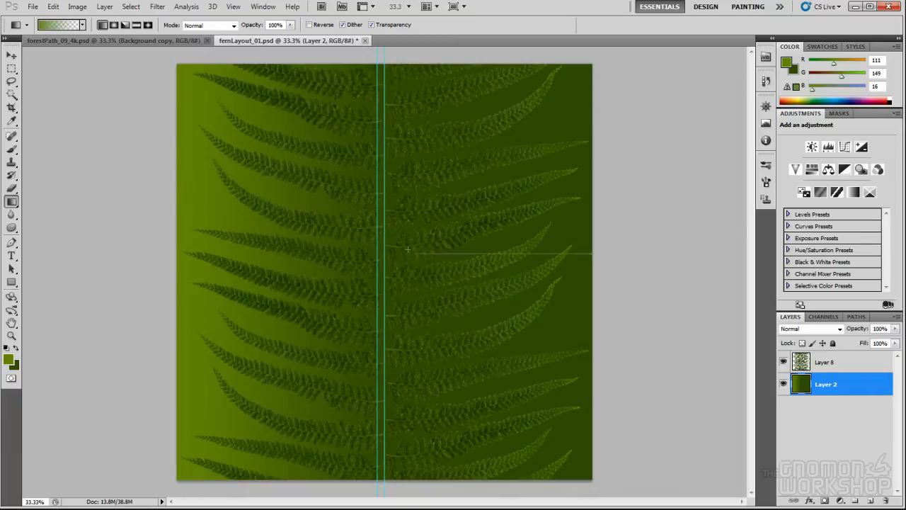
pyautogui.moveTo(387, 251); pyautogui.dragTo(386, 252)
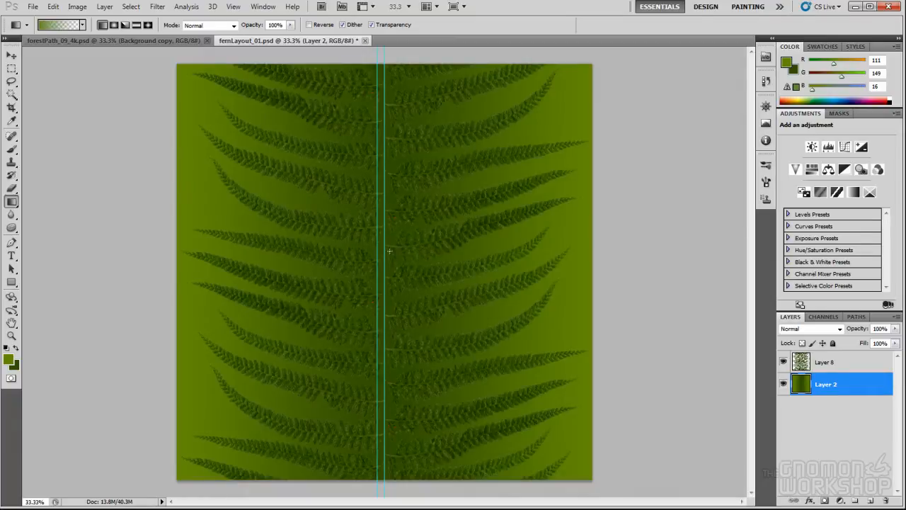
pyautogui.press('m')
pyautogui.hotkey('ctrl', 'h')
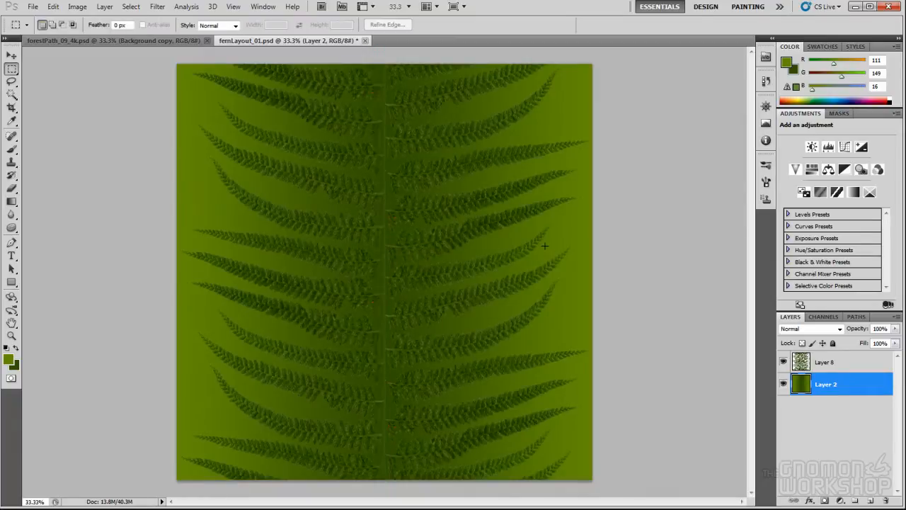
# Step: Duplicate the fern Layer 8 within fernLayout_01.psd as Layer 8 copy
pyautogui.keyDown('alt'); pyautogui.scroll(4, 409, 234); pyautogui.keyUp('alt')
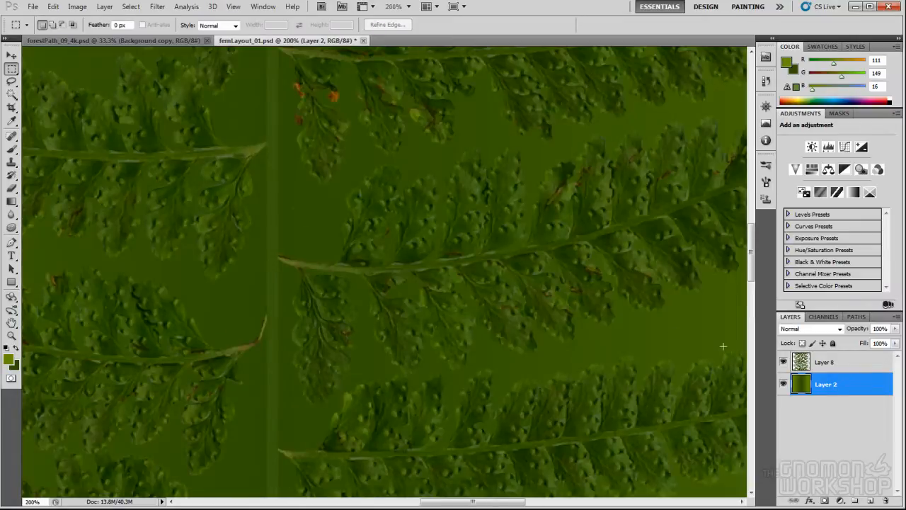
pyautogui.click(801, 364)
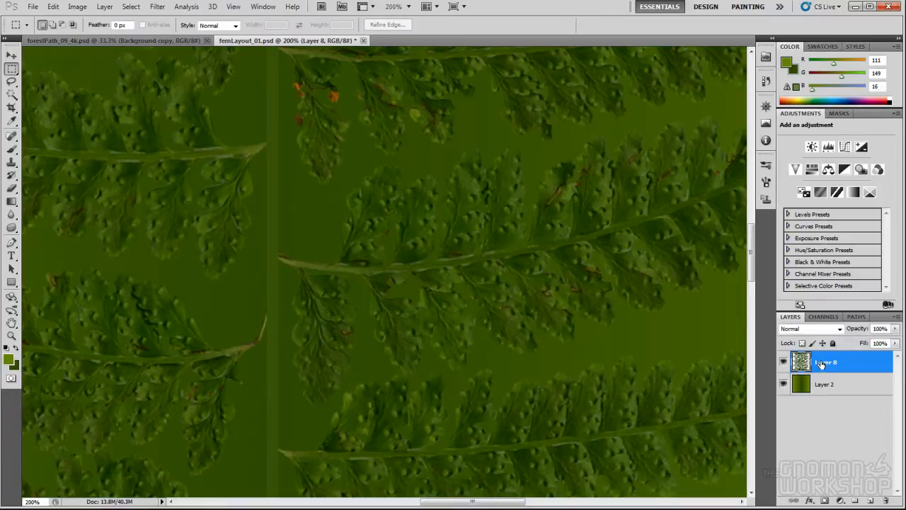
pyautogui.rightClick(821, 363)
pyautogui.click(870, 146)
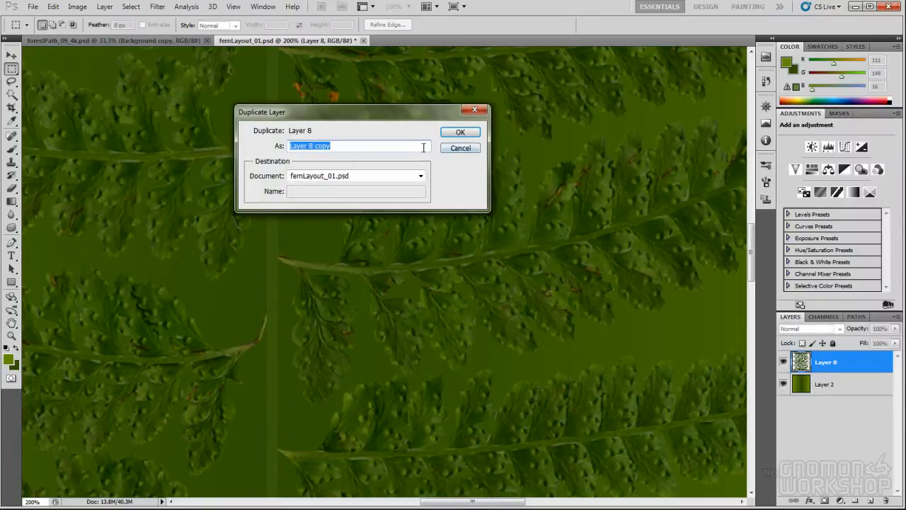
pyautogui.click(461, 135)
# Step: Apply a Gaussian Blur with a 3.1-pixel radius to the original Layer 8 beneath the copy
pyautogui.click(803, 386)
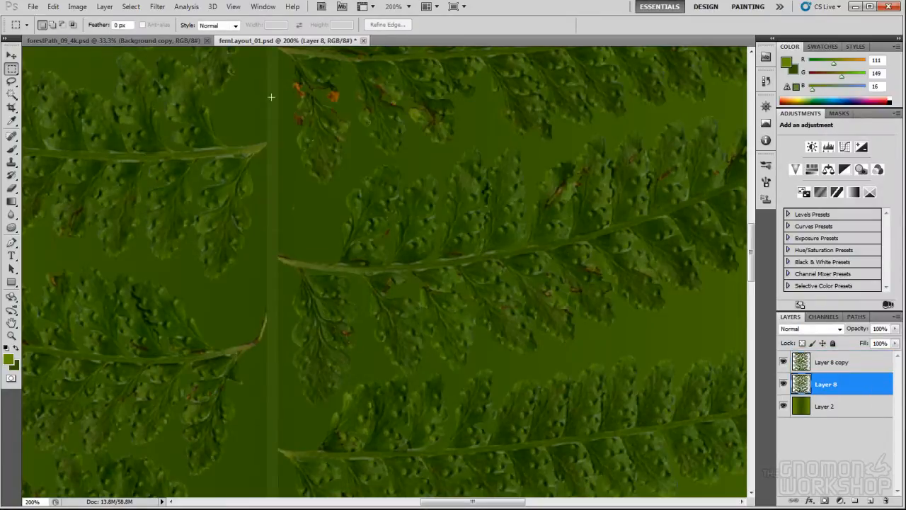
pyautogui.click(157, 7)
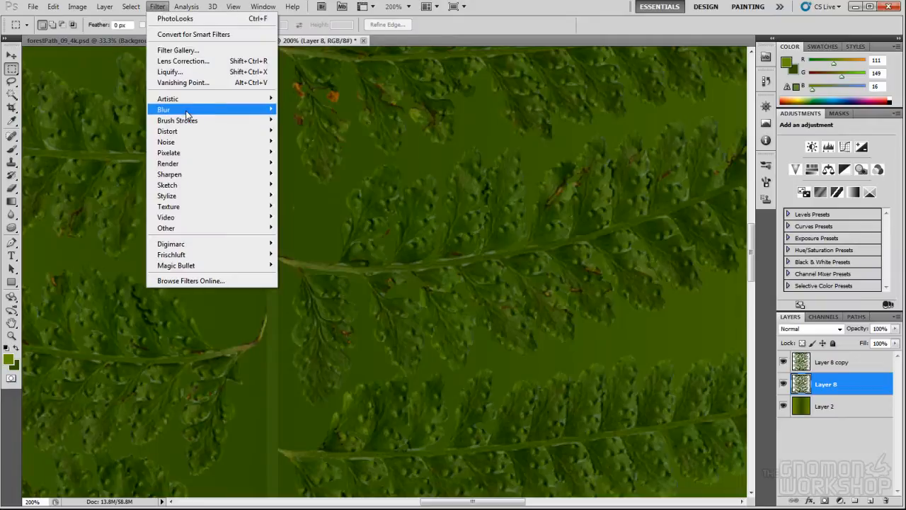
pyautogui.moveTo(185, 110)
pyautogui.click(304, 151)
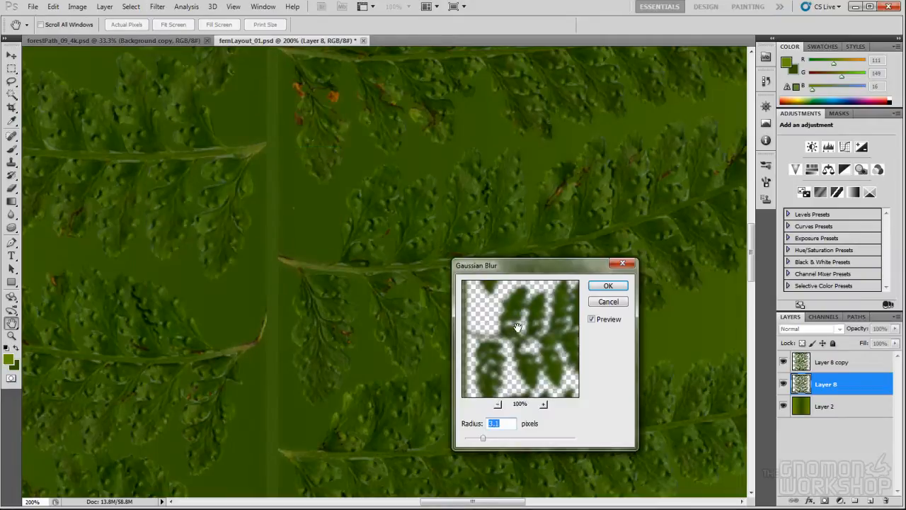
pyautogui.click(608, 286)
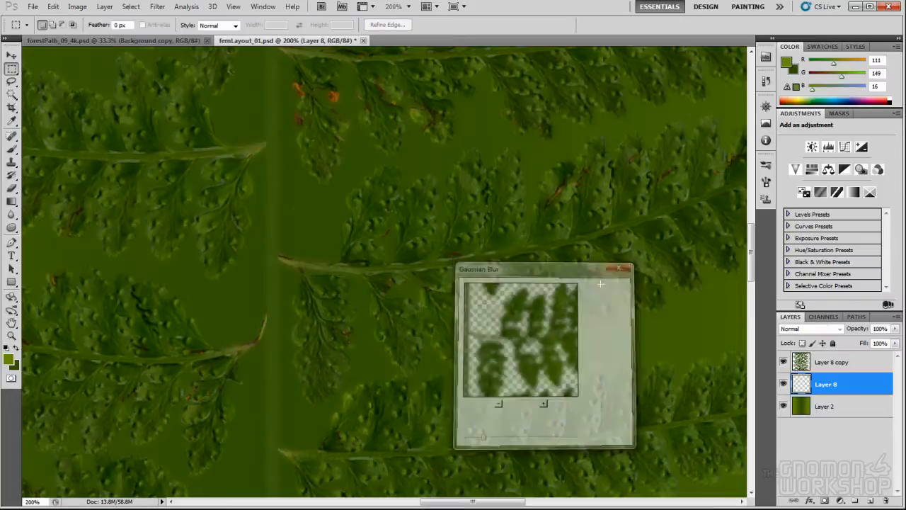
# Step: Load the Alpha 1 channel as a new selection with Layer 8 copy active
pyautogui.click(807, 364)
pyautogui.click(105, 7)
pyautogui.moveTo(131, 7)
pyautogui.click(154, 206)
pyautogui.click(524, 153)
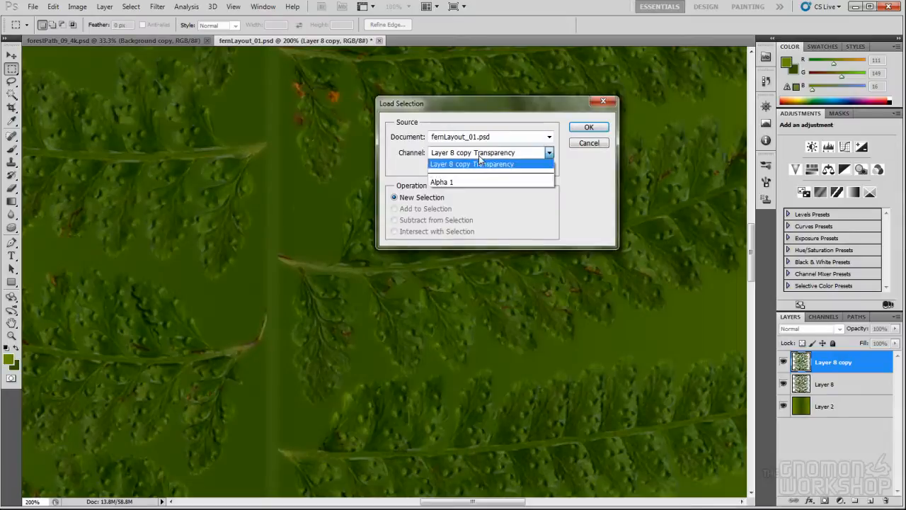
pyautogui.click(468, 180)
pyautogui.click(587, 127)
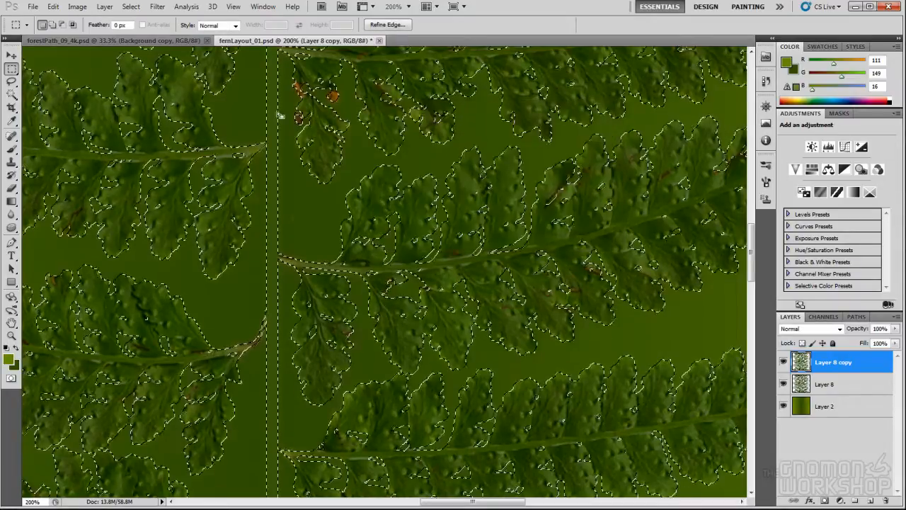
# Step: Contract the fern selection by 3 pixels
pyautogui.click(156, 6)
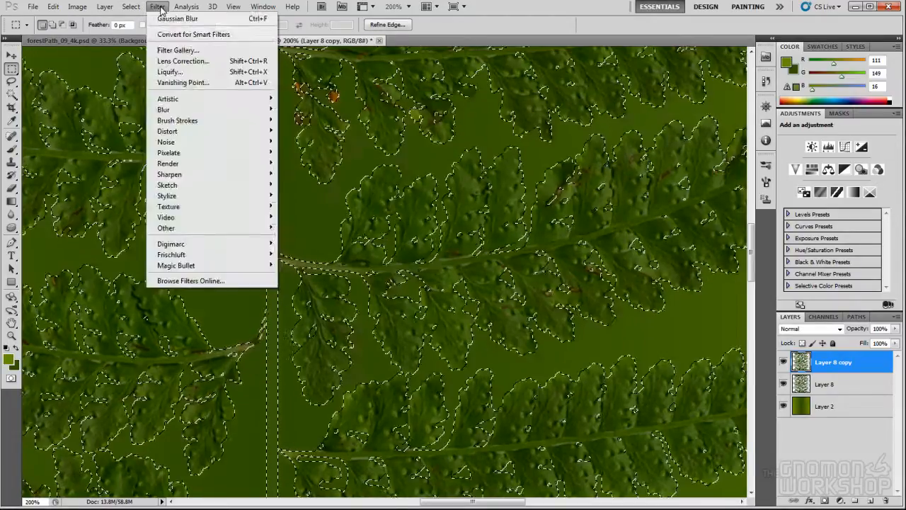
pyautogui.moveTo(133, 9)
pyautogui.moveTo(206, 131)
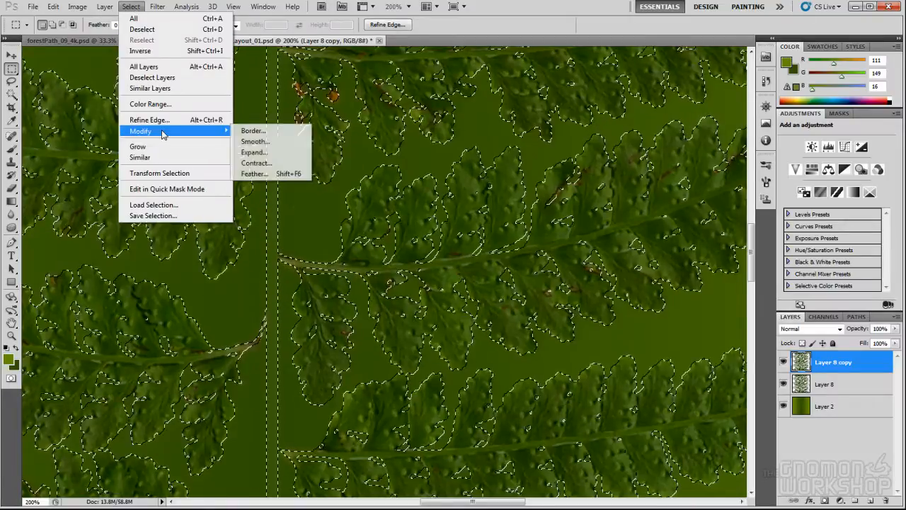
pyautogui.click(283, 164)
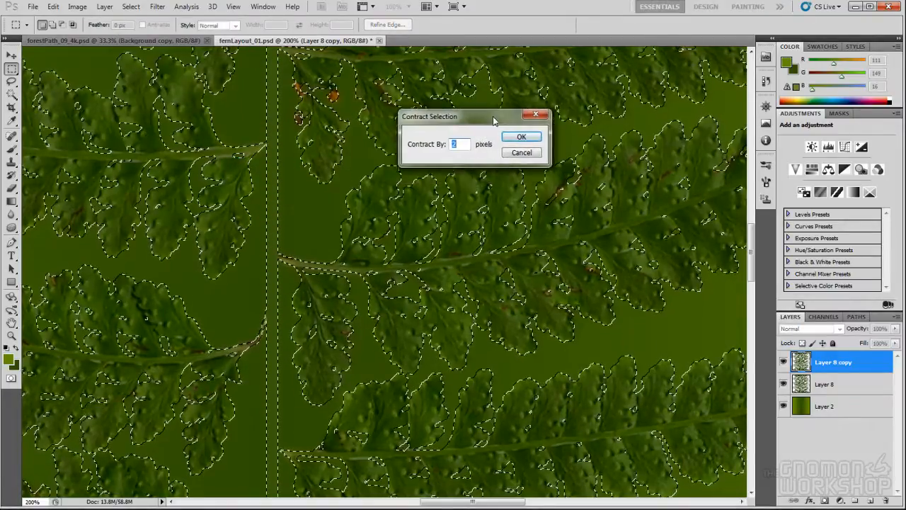
pyautogui.write('3')
pyautogui.click(529, 131)
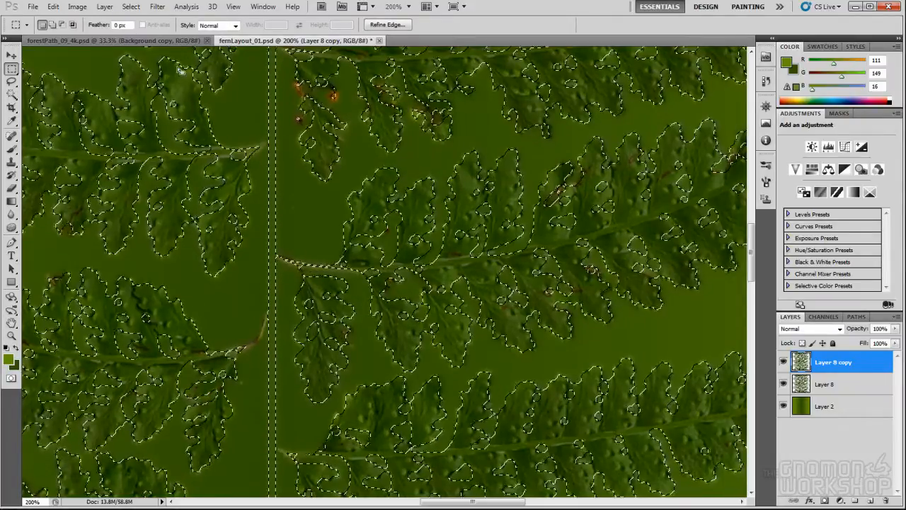
# Step: Feather the contracted fern selection with a 2-pixel radius
pyautogui.click(157, 6)
pyautogui.moveTo(131, 7)
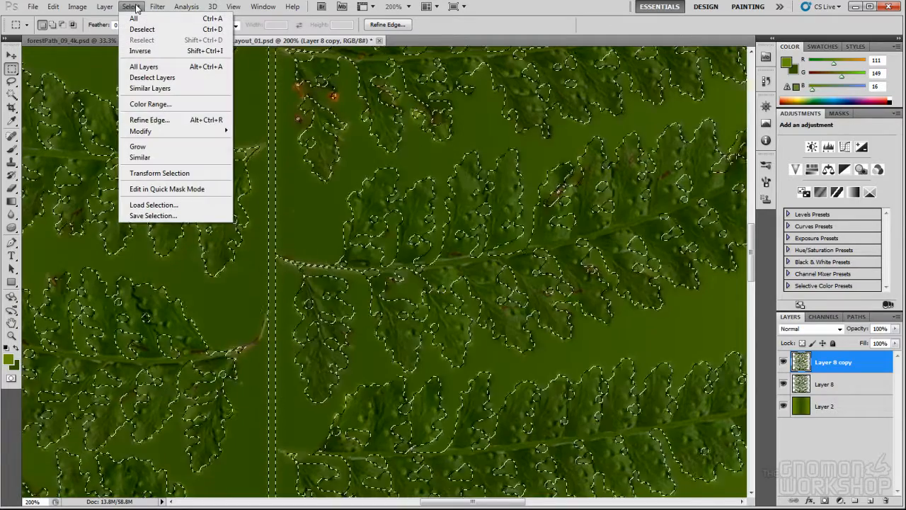
pyautogui.moveTo(166, 132)
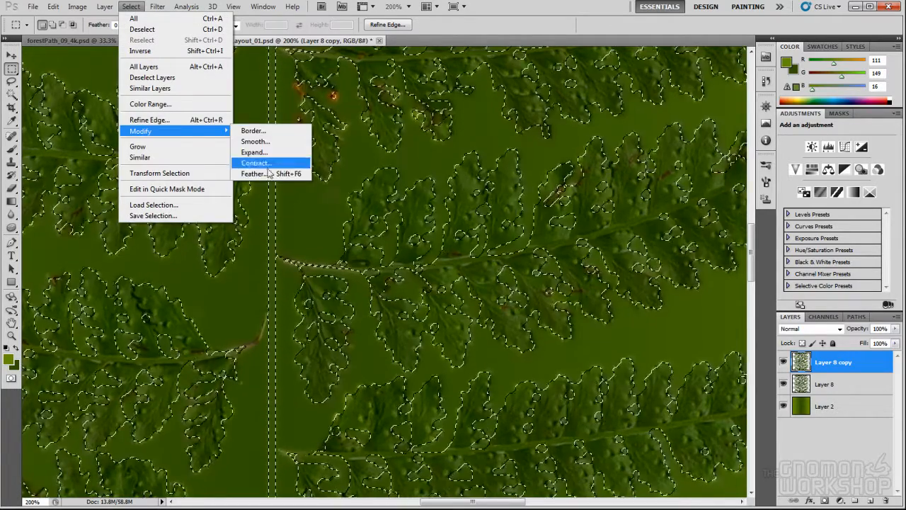
pyautogui.click(279, 172)
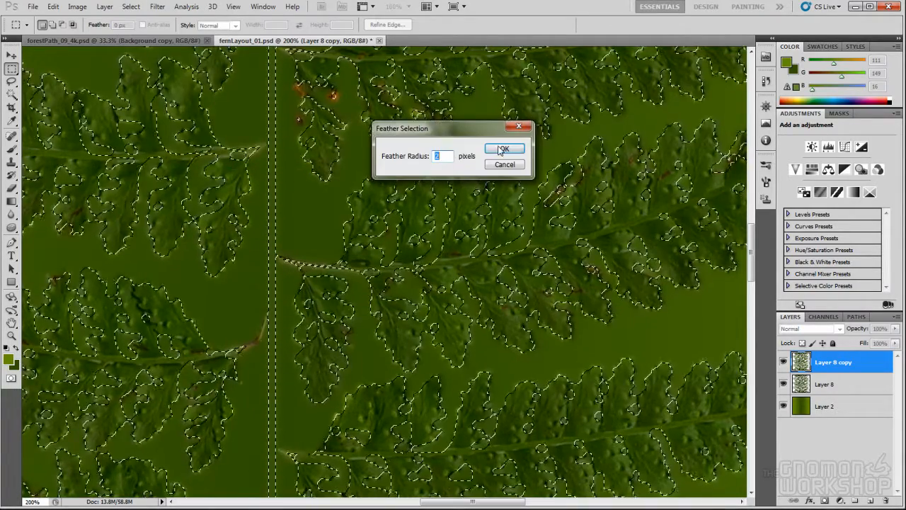
pyautogui.click(502, 149)
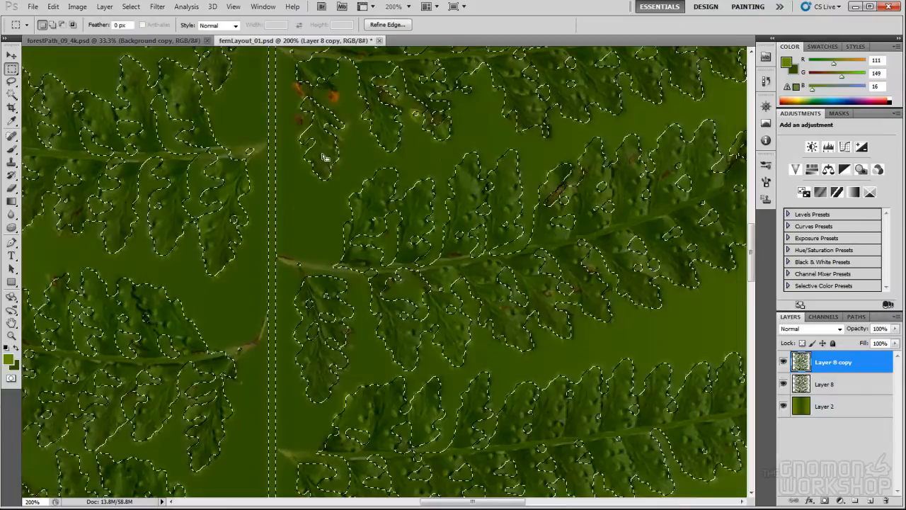
# Step: Invert the selection, delete the outer edges from Layer 8 copy and deselect, comparing with the copy hidden and shown
pyautogui.click(130, 7)
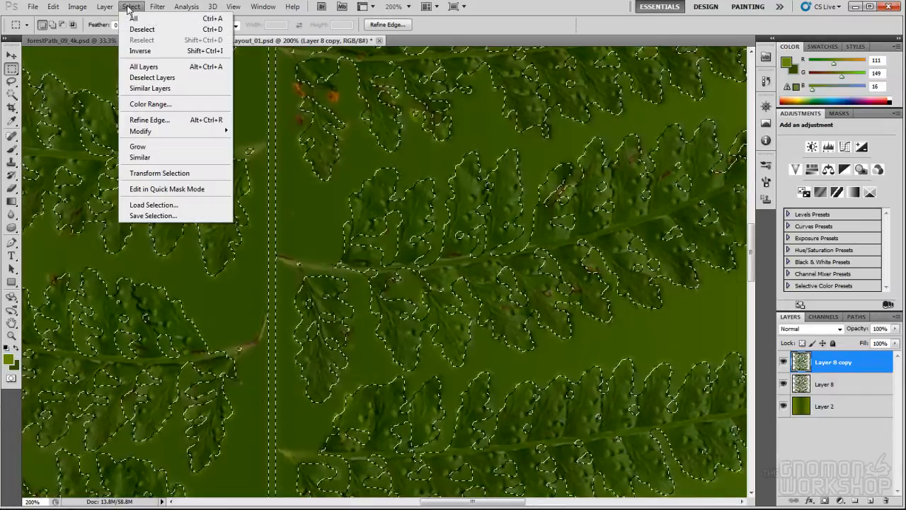
pyautogui.click(143, 52)
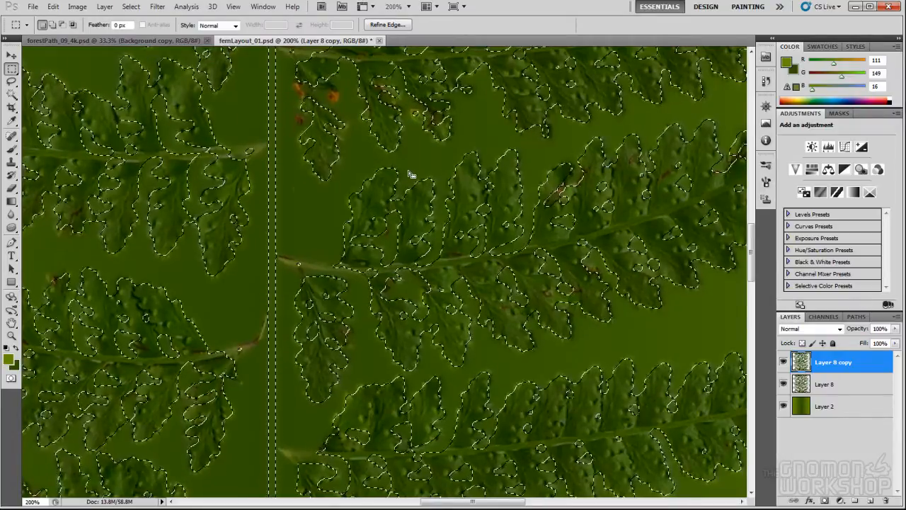
pyautogui.press('Delete')
pyautogui.hotkey('ctrl', 'd')
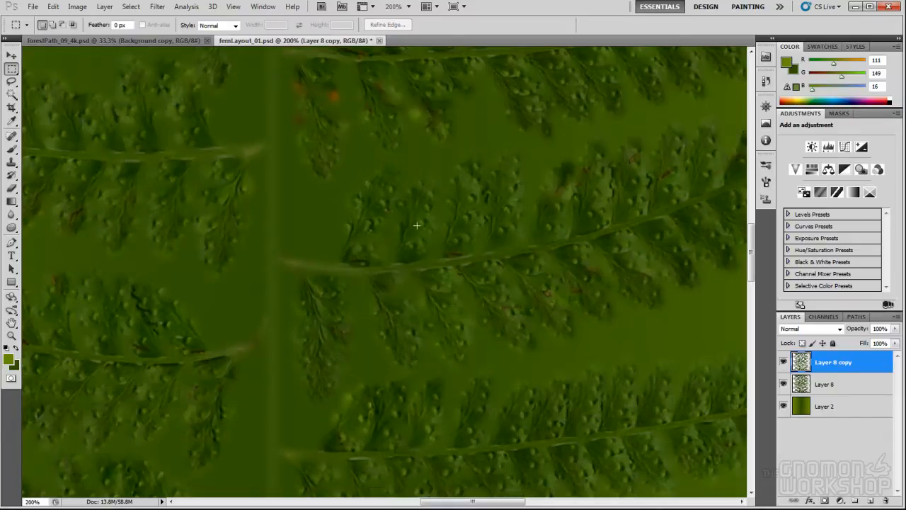
pyautogui.click(783, 362)
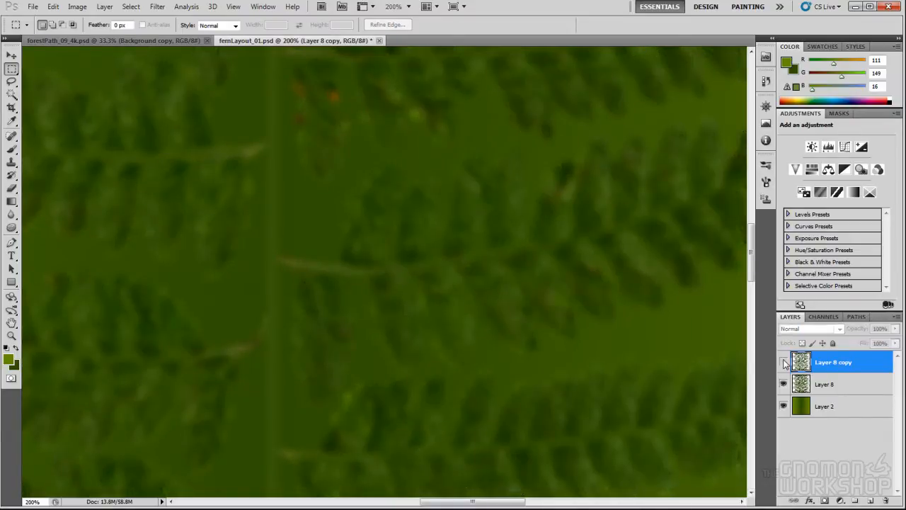
pyautogui.click(783, 361)
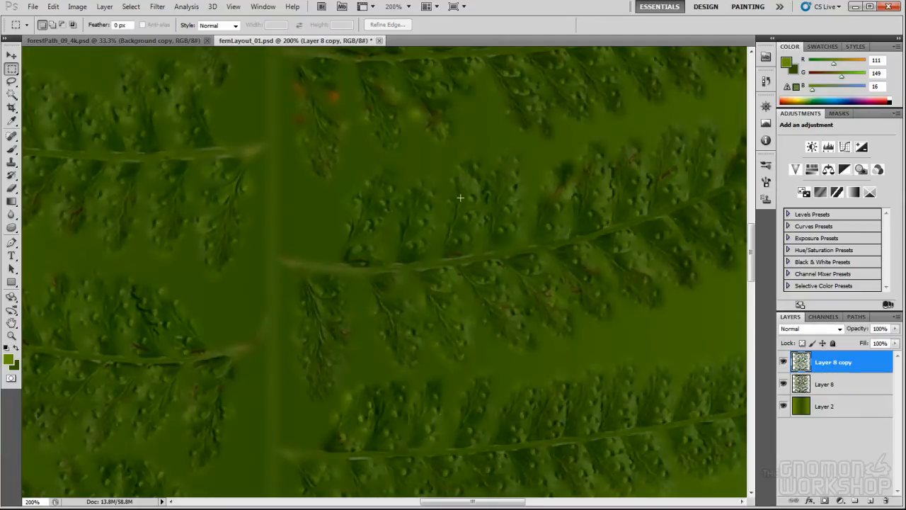
# Step: Flatten the image into a single background layer and check the Alpha 1 channel before returning to the RGB view
pyautogui.keyDown('alt'); pyautogui.scroll(-4, 443, 235); pyautogui.keyUp('alt')
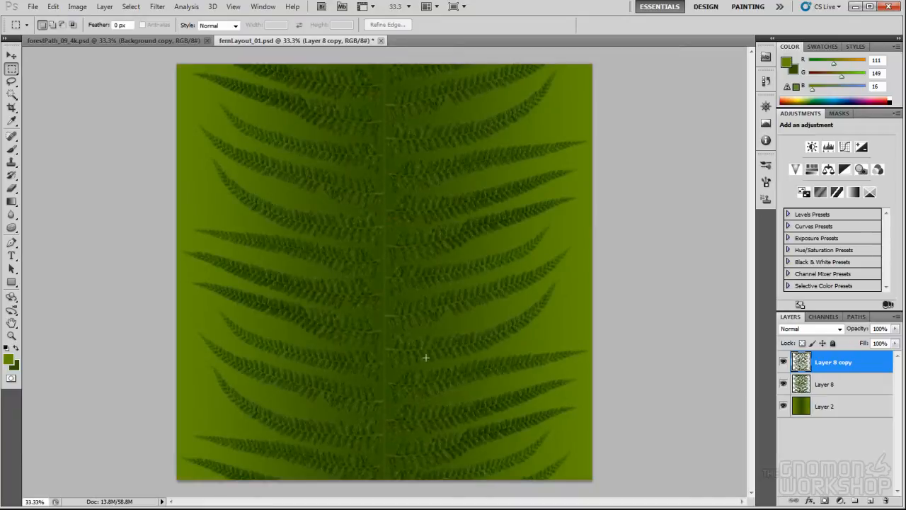
pyautogui.rightClick(826, 367)
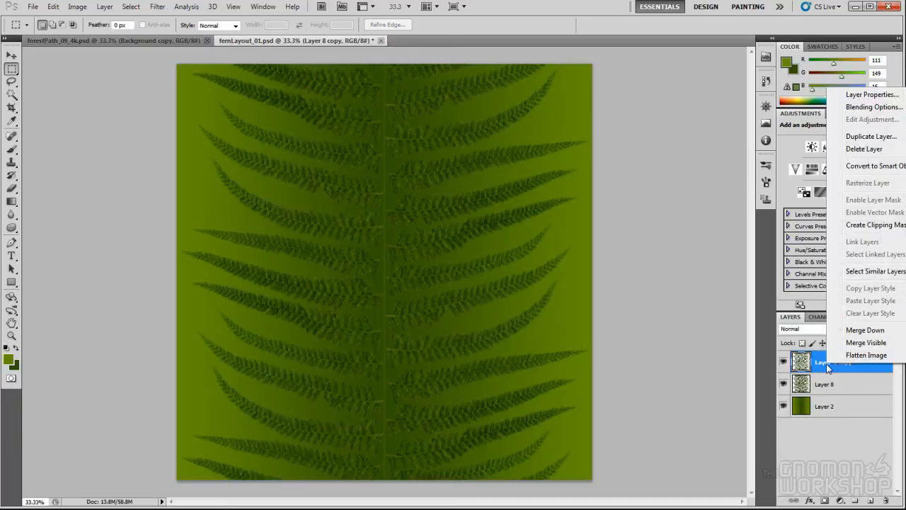
pyautogui.click(867, 355)
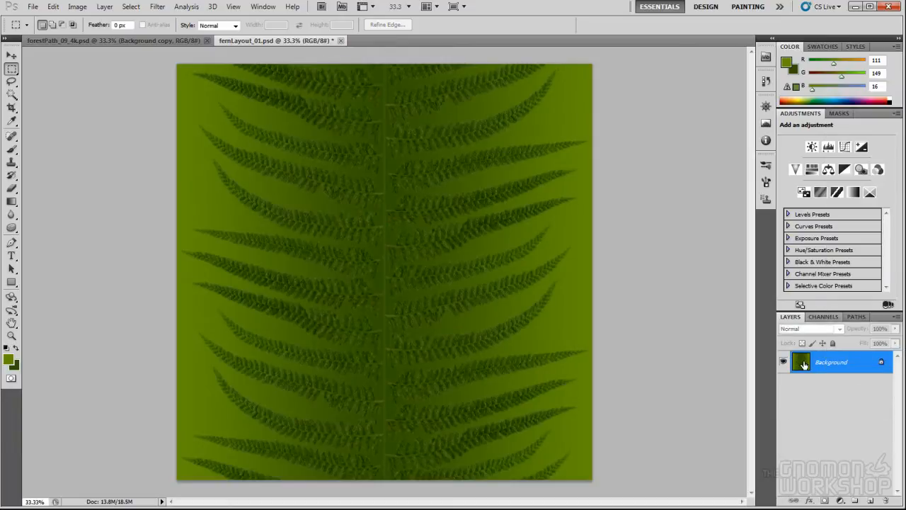
pyautogui.click(821, 317)
pyautogui.click(798, 417)
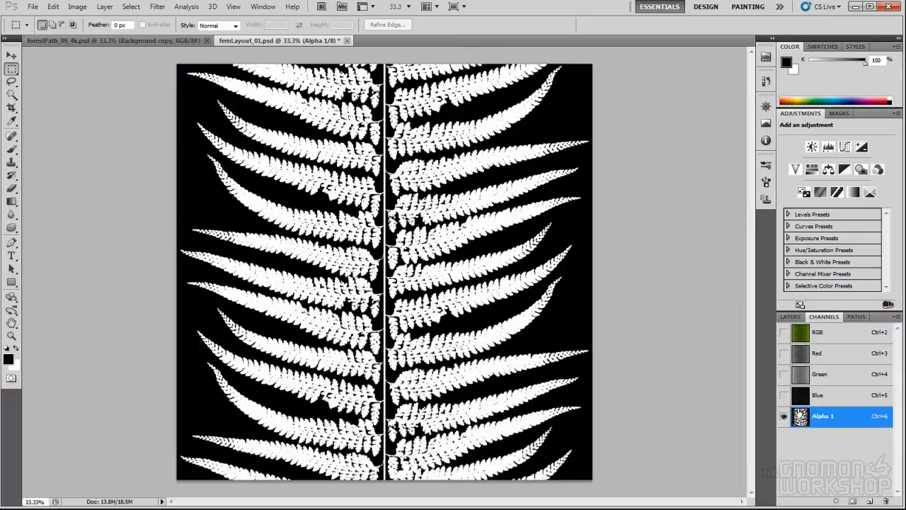
pyautogui.click(800, 333)
pyautogui.click(792, 316)
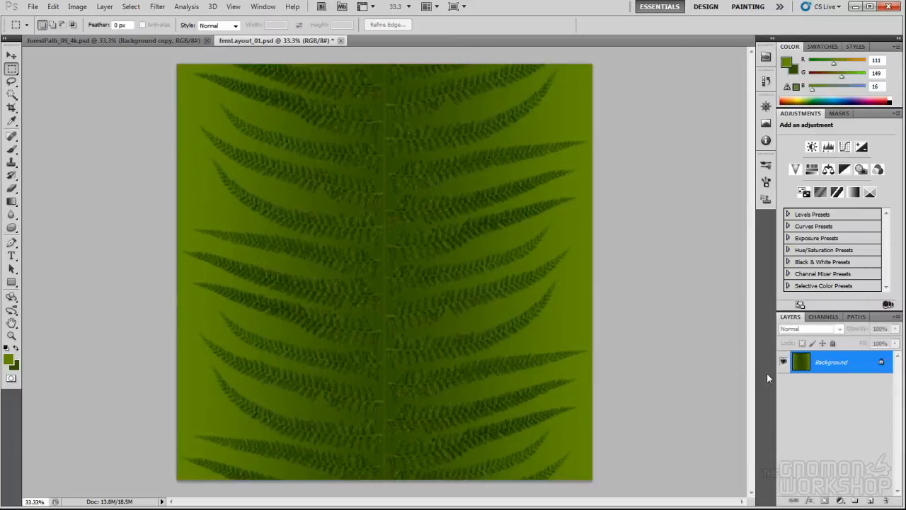
# Step: Make two full copies of the flattened Background layer and delete the original Background
pyautogui.keyDown('ctrl'); pyautogui.click(808, 365); pyautogui.keyUp('ctrl')
pyautogui.hotkey('ctrl', 'j')
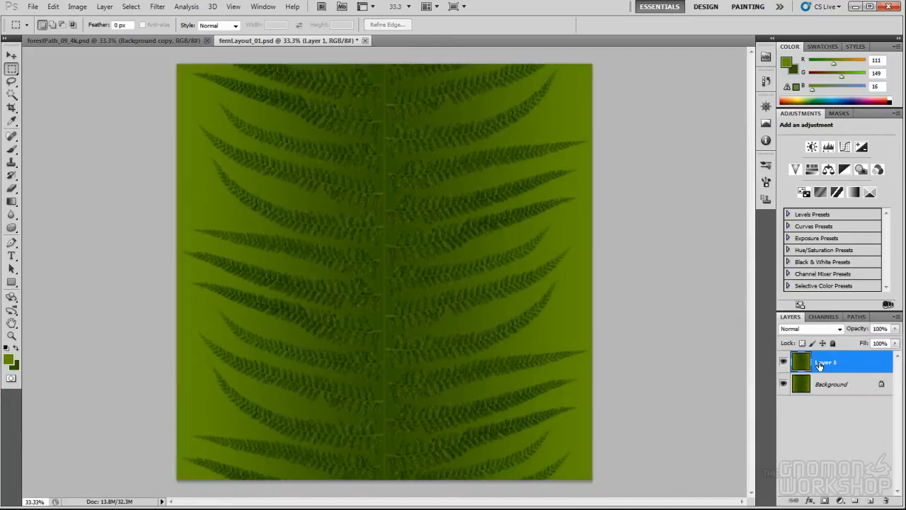
pyautogui.click(825, 386)
pyautogui.hotkey('ctrl', 'a')
pyautogui.hotkey('ctrl', 'j')
pyautogui.click(846, 406)
pyautogui.click(885, 500)
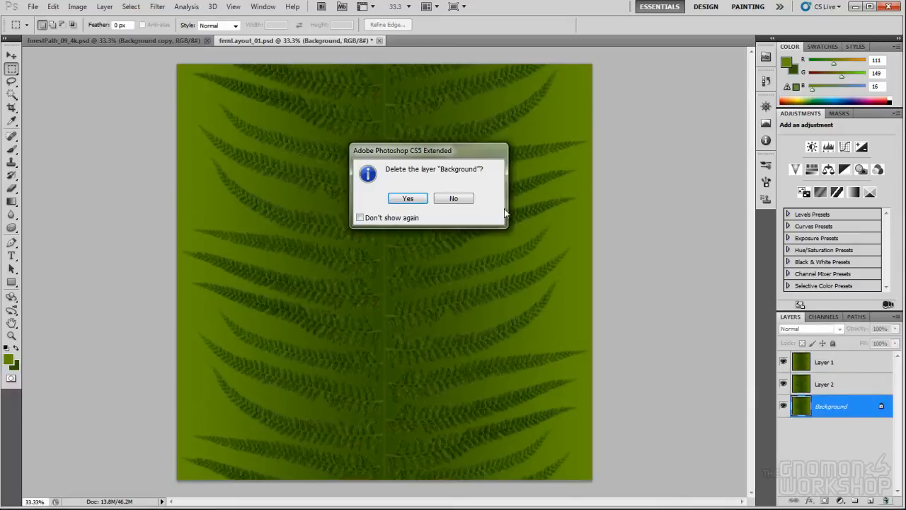
pyautogui.click(408, 199)
# Step: Rename the lower layer as frontColor and the upper layer as backColor
pyautogui.doubleClick(823, 384)
pyautogui.write('fe')
pyautogui.write('ontColor')
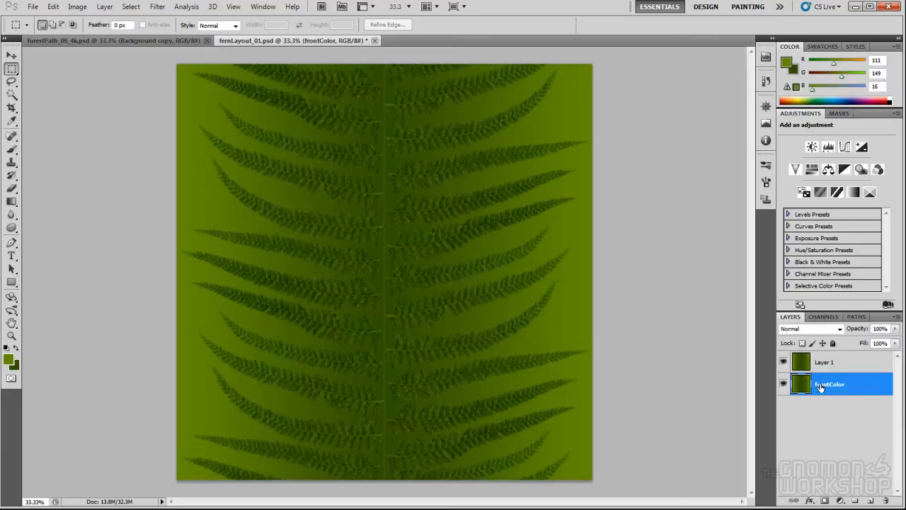
pyautogui.doubleClick(822, 361)
pyautogui.write('ba')
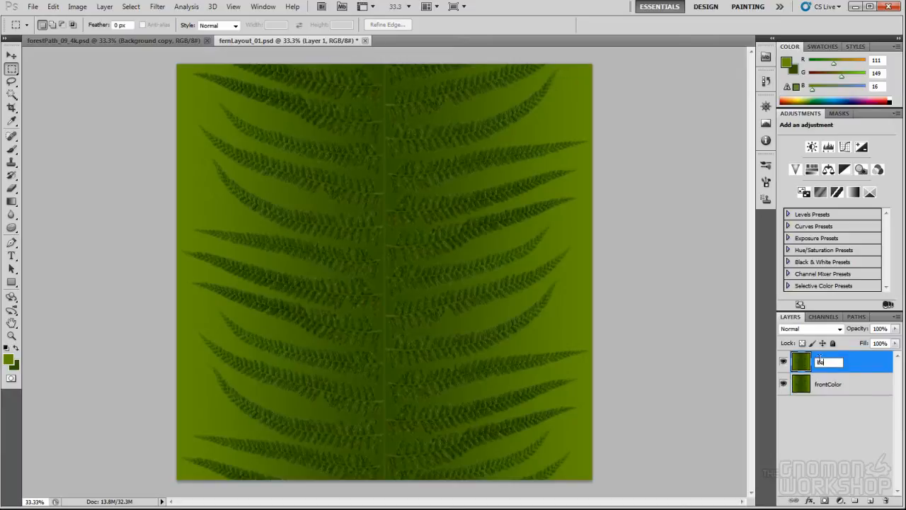
pyautogui.write('ckColor')
pyautogui.press('Return')
# Step: Apply Hue/Saturation to the backColor layer with saturation -5 and lightness +9
pyautogui.hotkey('ctrl', 'u')
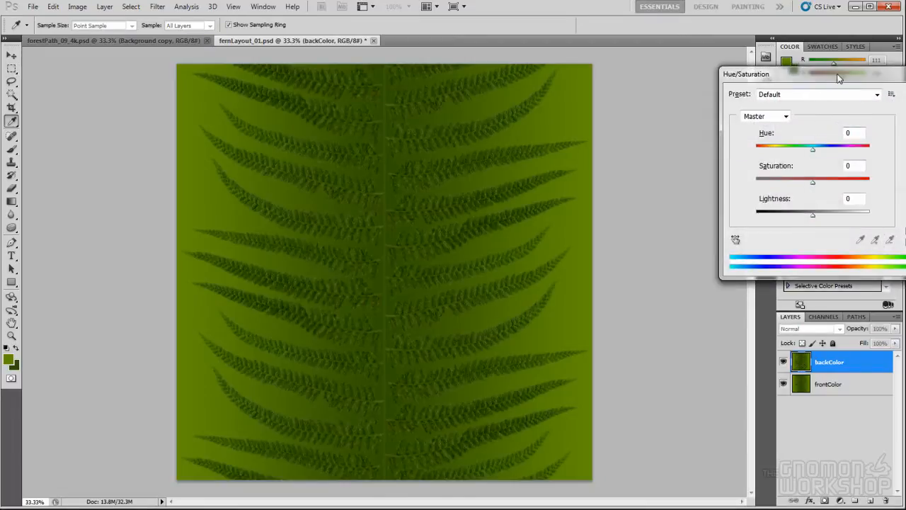
pyautogui.moveTo(848, 76); pyautogui.dragTo(741, 83)
pyautogui.moveTo(706, 188); pyautogui.dragTo(697, 189)
pyautogui.moveTo(707, 224); pyautogui.dragTo(712, 225)
pyautogui.moveTo(697, 190); pyautogui.dragTo(703, 191)
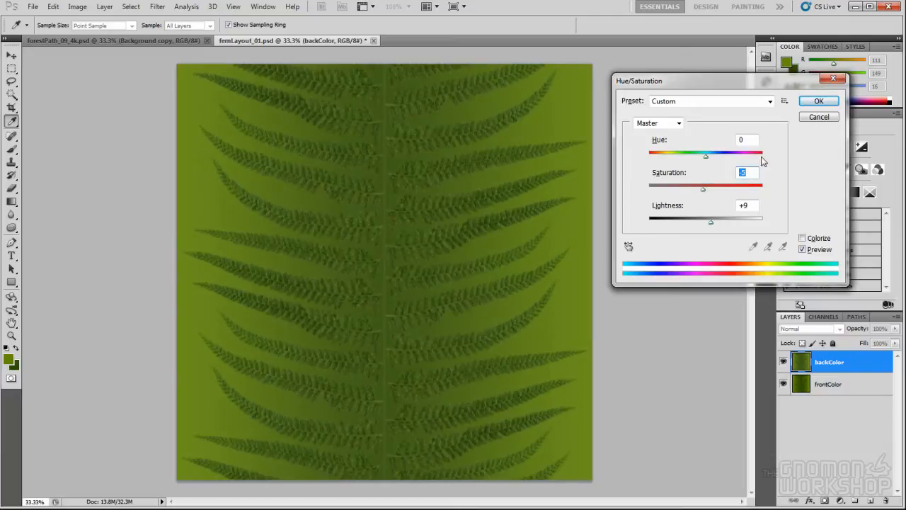
pyautogui.click(817, 101)
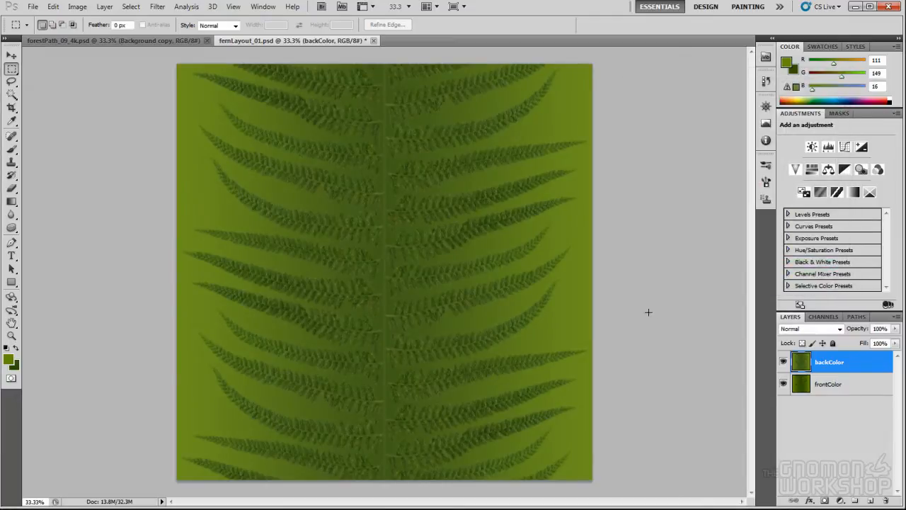
# Step: Duplicate the frontColor layer as frontColor copy and move the copy above backColor
pyautogui.rightClick(822, 384)
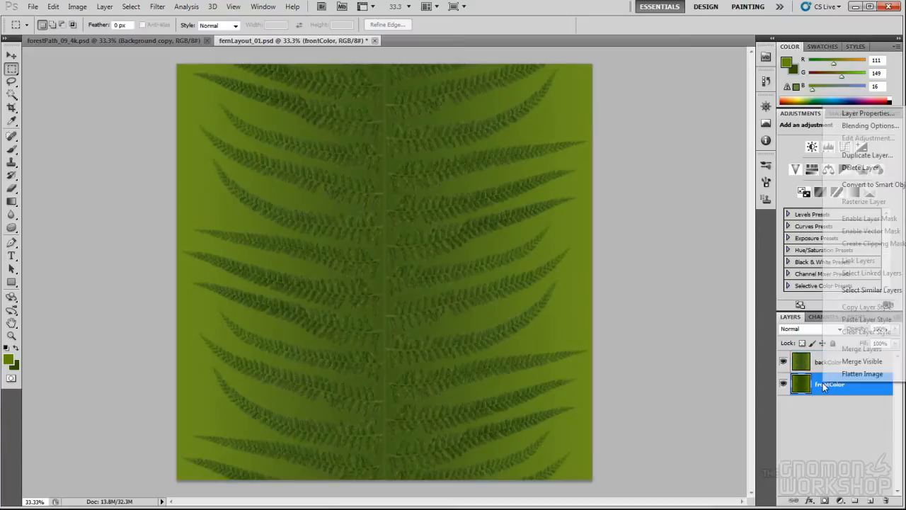
pyautogui.click(867, 155)
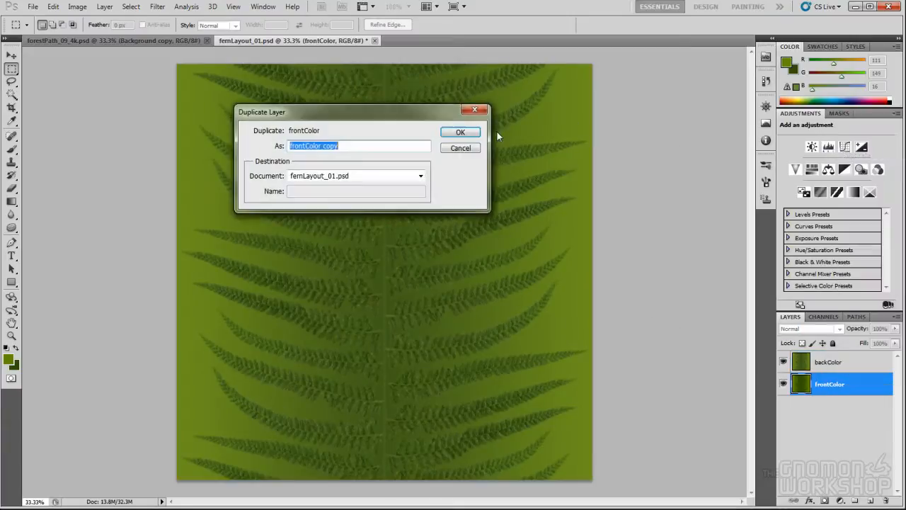
pyautogui.click(461, 132)
pyautogui.moveTo(820, 383); pyautogui.dragTo(824, 361)
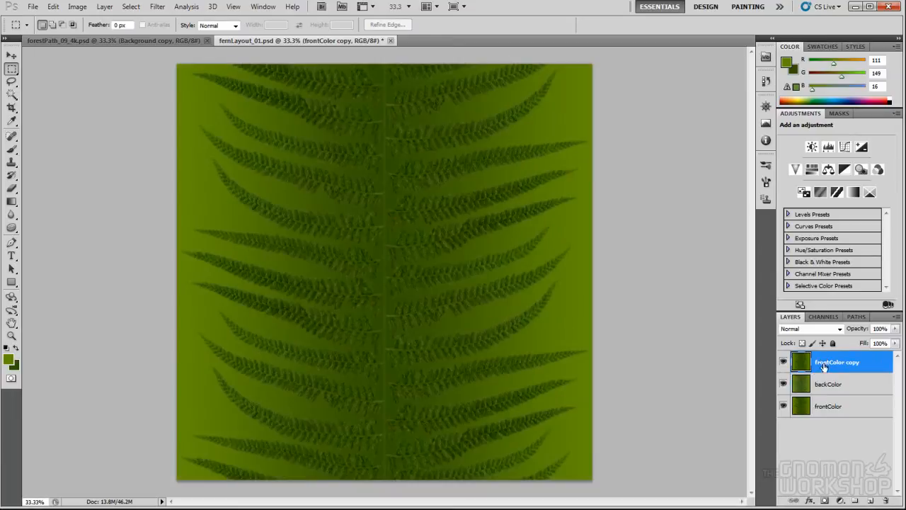
# Step: Fully desaturate the frontColor copy layer and set its input levels to black 19 and white 85
pyautogui.hotkey('ctrl', 'u')
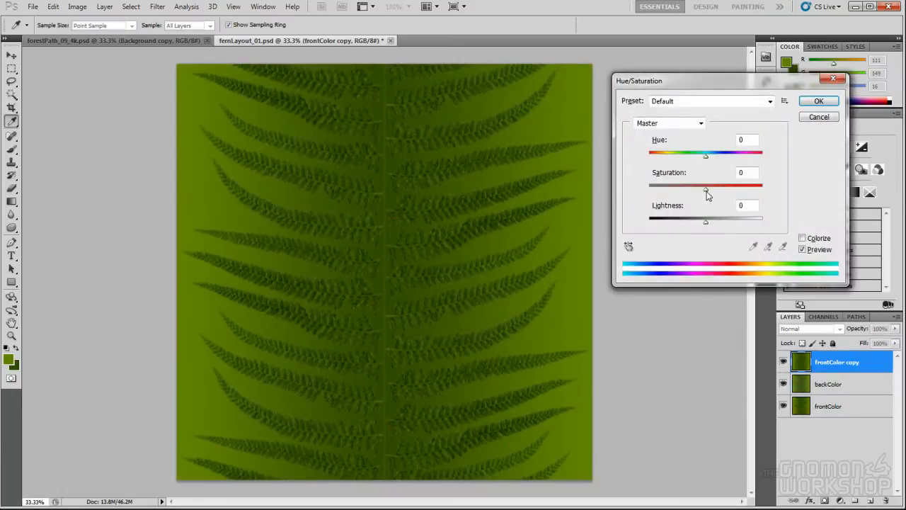
pyautogui.moveTo(706, 188); pyautogui.dragTo(545, 184)
pyautogui.click(814, 101)
pyautogui.hotkey('ctrl', 'l')
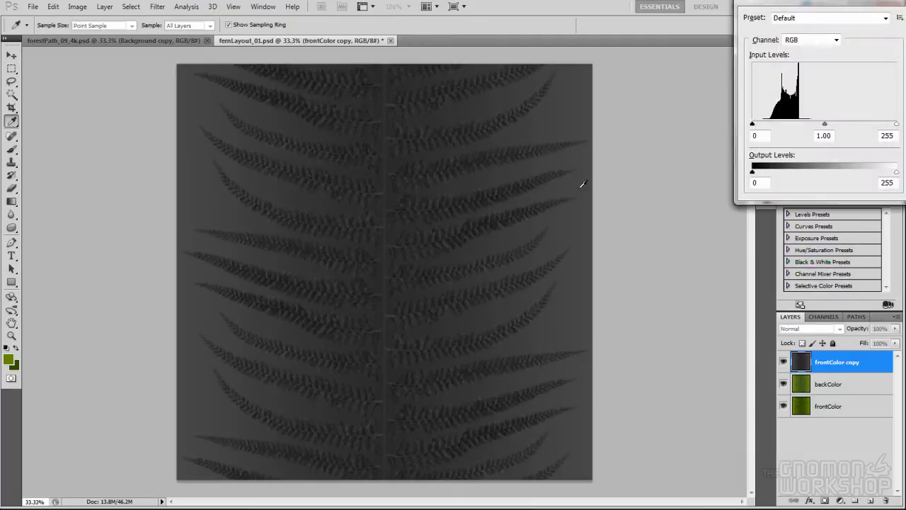
pyautogui.moveTo(774, 168); pyautogui.dragTo(642, 170)
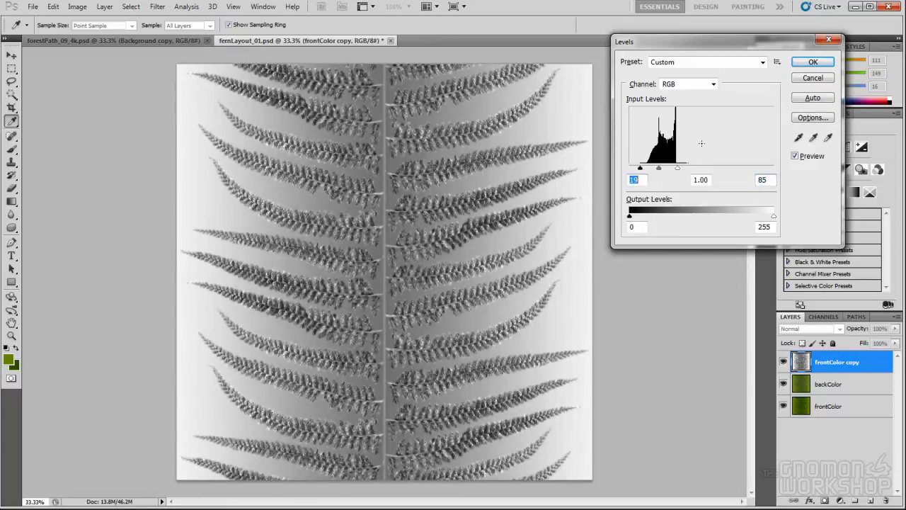
pyautogui.click(807, 62)
# Step: Rename the grayscale frontColor copy layer as bump
pyautogui.doubleClick(825, 362)
pyautogui.write('bump')
pyautogui.press('Return')
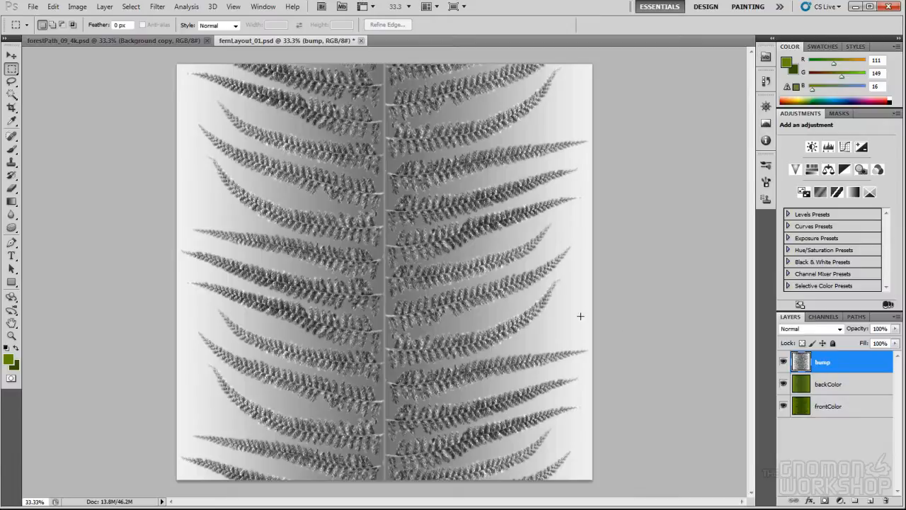
# Step: Duplicate the bump layer as bump copy within fernLayout_01.psd
pyautogui.rightClick(821, 364)
pyautogui.click(864, 130)
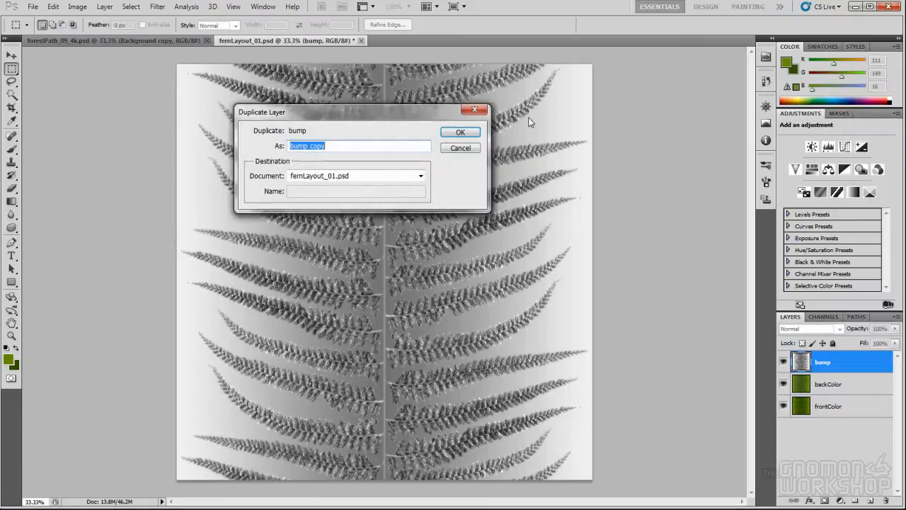
pyautogui.click(459, 132)
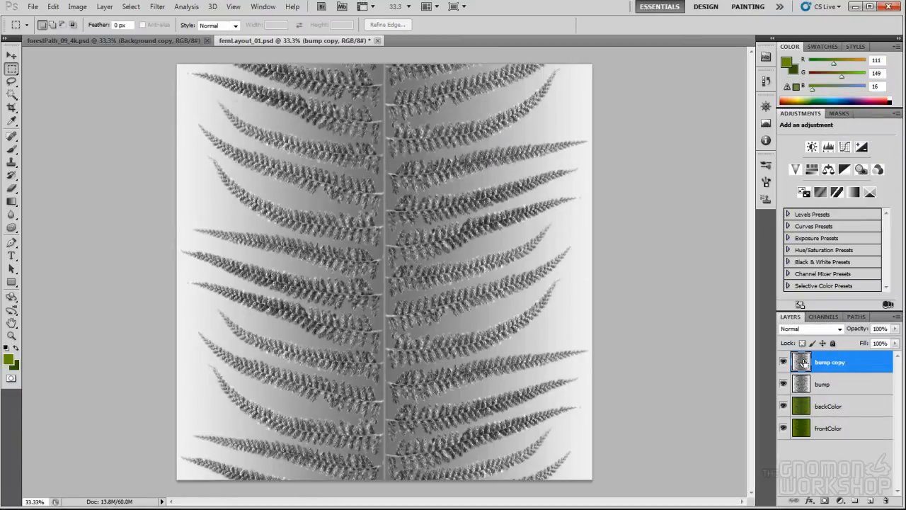
# Step: Apply Levels to the bump copy layer, raising the output black level to 214 and darkening the midtones slightly
pyautogui.hotkey('ctrl', 'l')
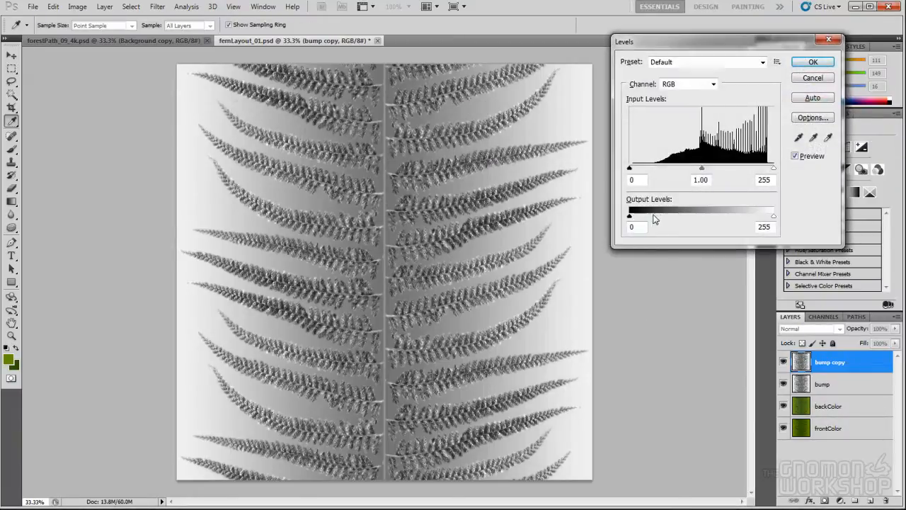
pyautogui.moveTo(632, 220); pyautogui.dragTo(752, 221)
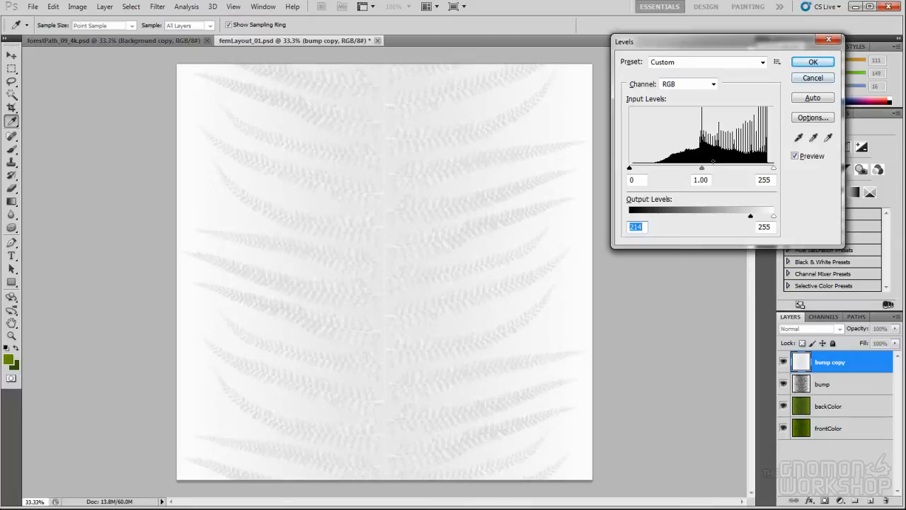
pyautogui.moveTo(703, 170); pyautogui.dragTo(719, 172)
pyautogui.click(812, 63)
# Step: Rename the bump copy layer as spec
pyautogui.doubleClick(827, 362)
pyautogui.write('spe')
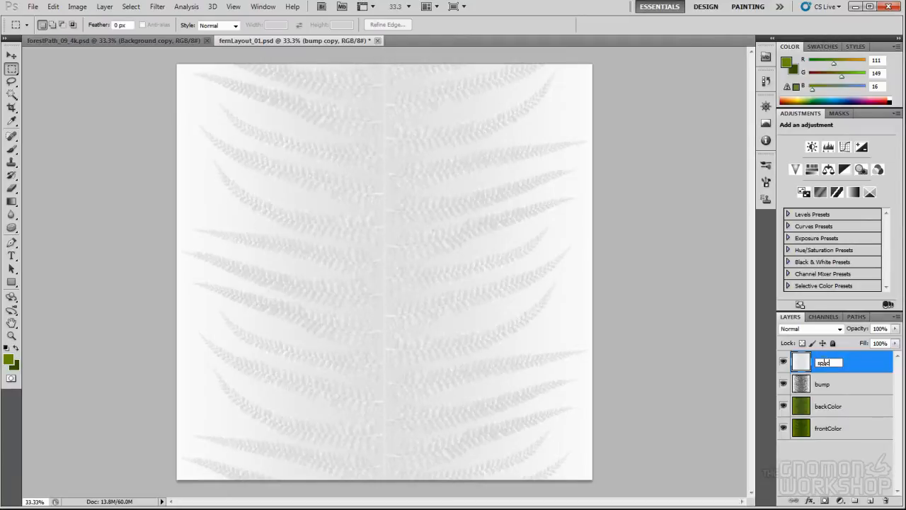
pyautogui.press('Return')
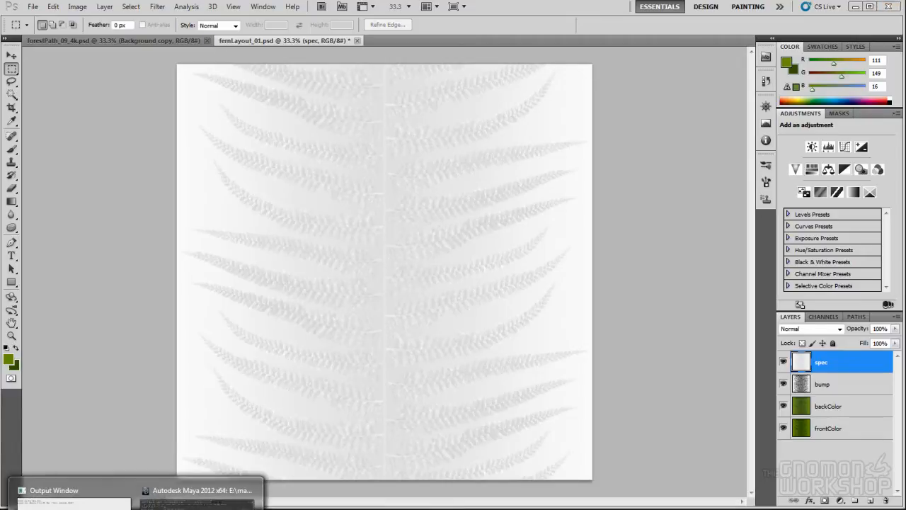
# Step: Switch to Maya and examine the stored fern and forest renders in an enlarged Render View, closing it when finished
pyautogui.click(244, 490)
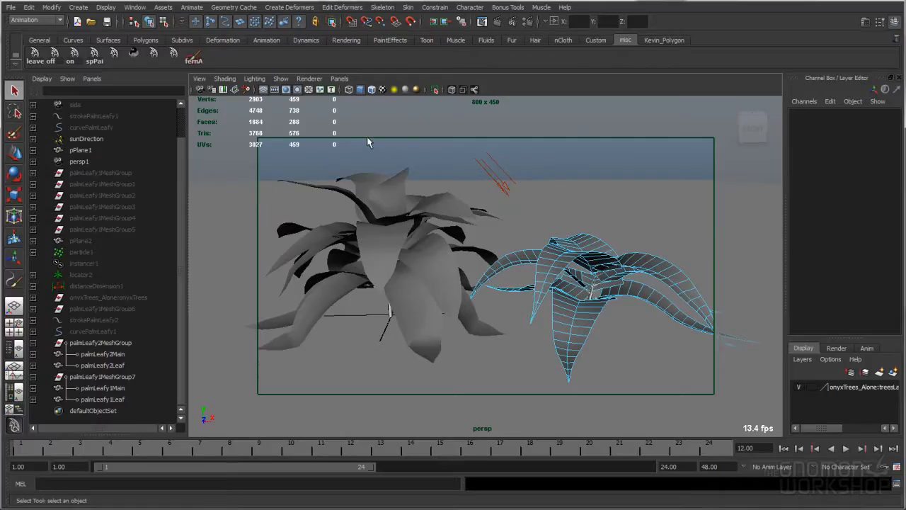
pyautogui.hotkey('alt', 'Tab')
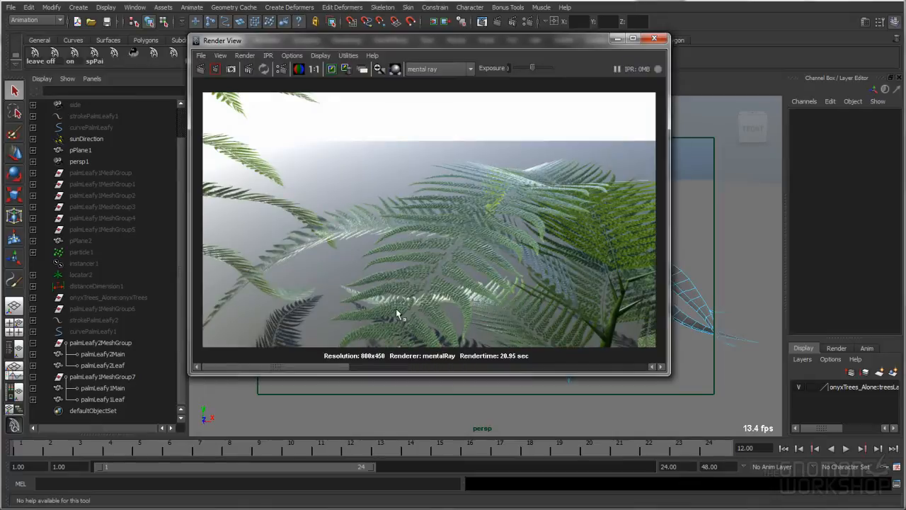
pyautogui.moveTo(295, 368); pyautogui.dragTo(387, 368)
pyautogui.moveTo(475, 368); pyautogui.dragTo(538, 368)
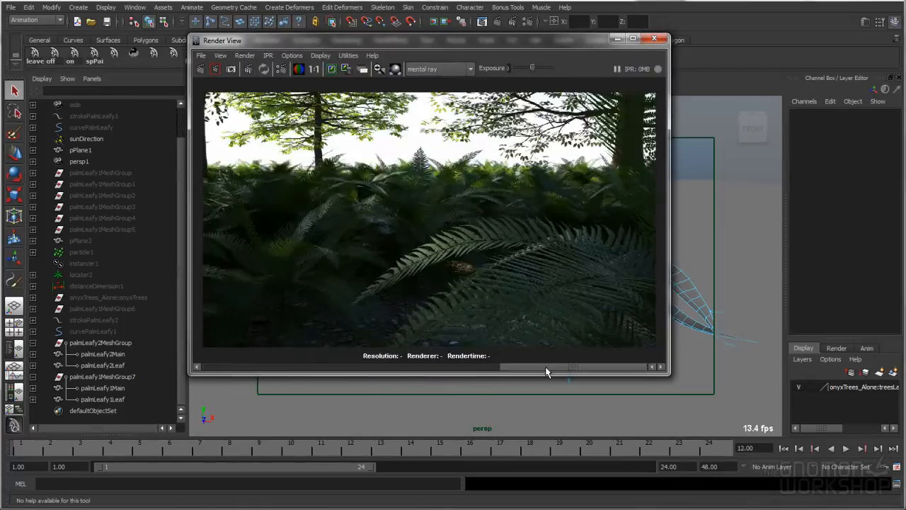
pyautogui.moveTo(669, 373); pyautogui.dragTo(753, 426)
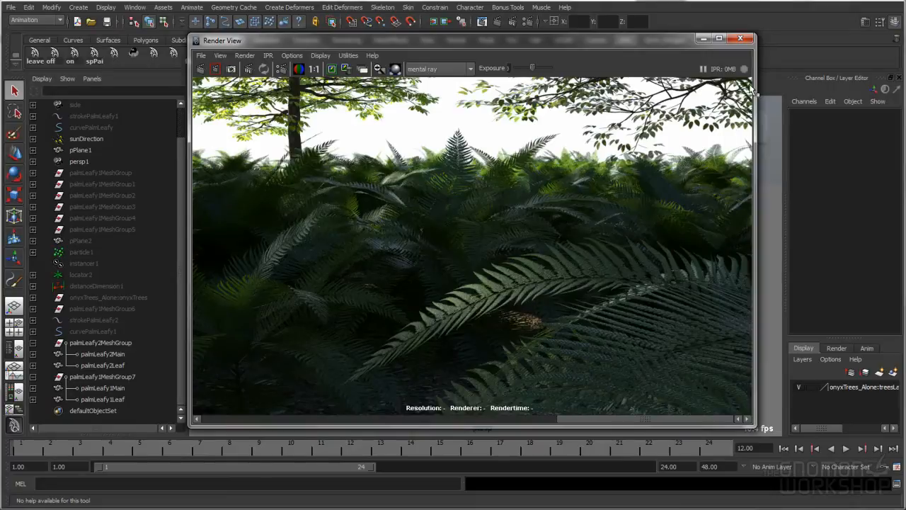
pyautogui.click(741, 38)
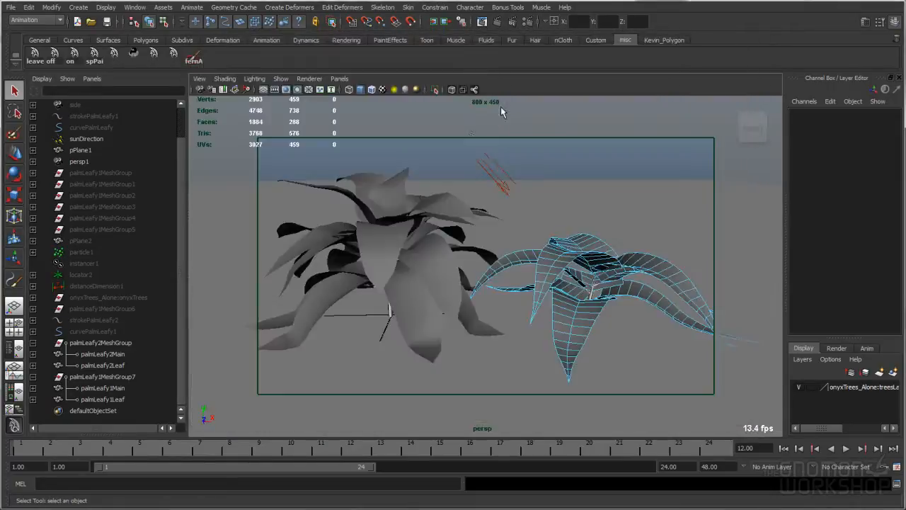
pyautogui.click(124, 297)
pyautogui.click(122, 342)
pyautogui.click(124, 377)
pyautogui.click(311, 370)
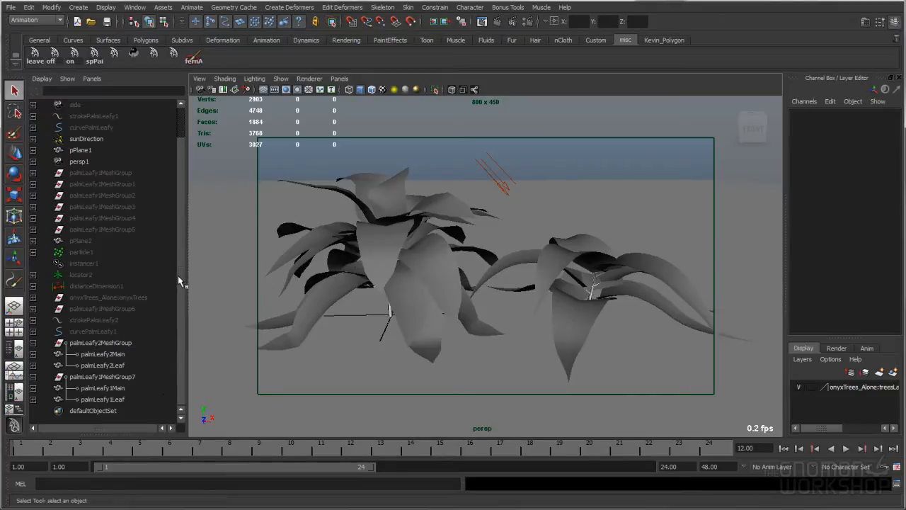
pyautogui.moveTo(103, 286); pyautogui.dragTo(102, 313)
pyautogui.click(101, 320)
pyautogui.click(102, 299)
pyautogui.click(104, 309)
pyautogui.click(102, 320)
pyautogui.click(101, 331)
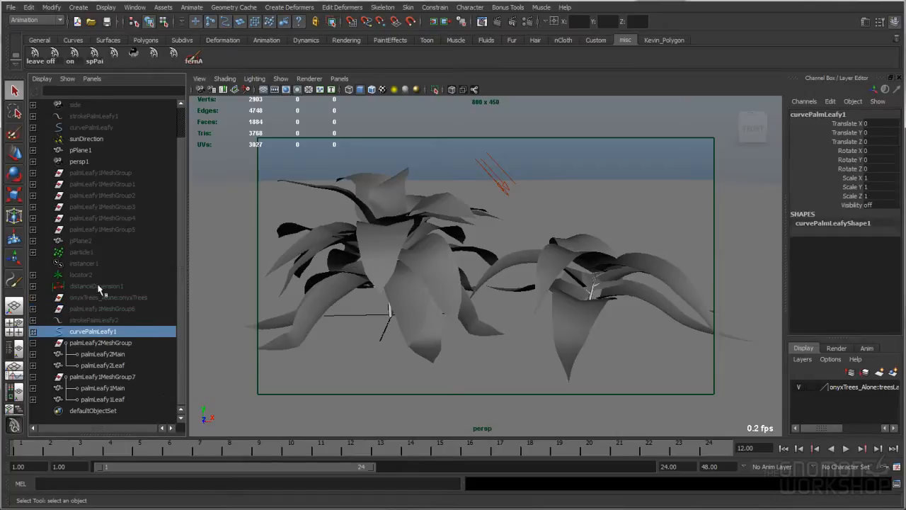
pyautogui.click(109, 263)
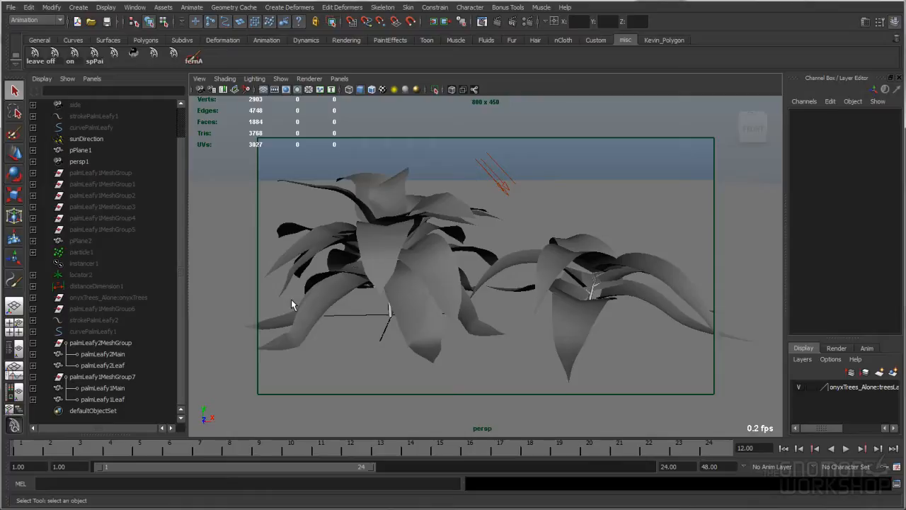
pyautogui.scroll(1, 183, 237)
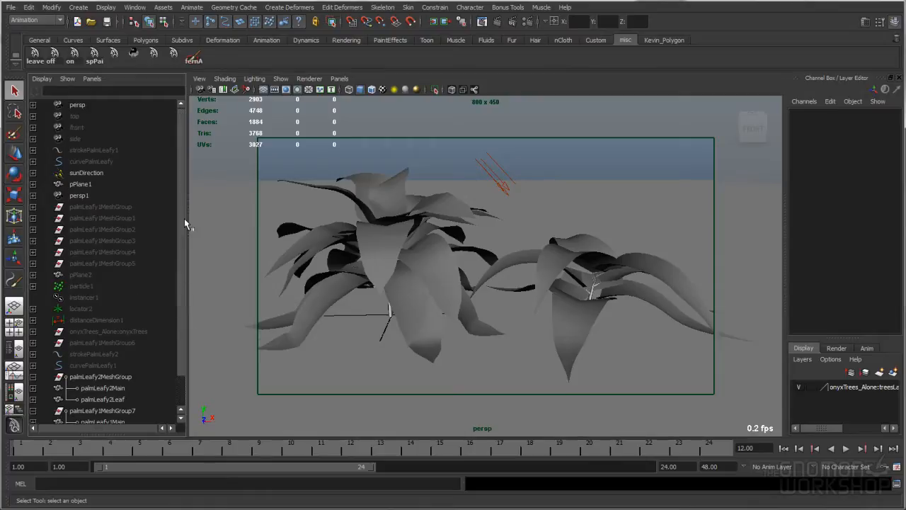
pyautogui.click(362, 146)
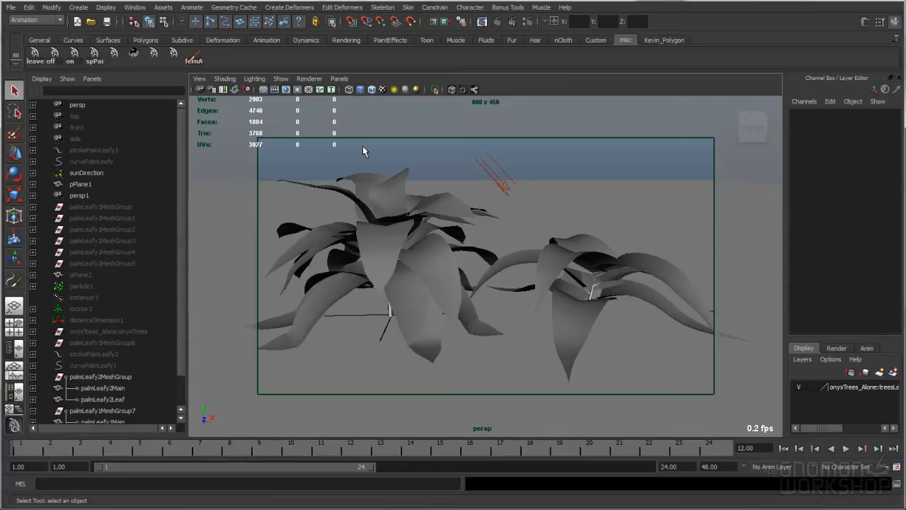
pyautogui.click(399, 188)
pyautogui.click(468, 182)
pyautogui.keyDown('alt'); pyautogui.moveTo(467, 182); pyautogui.dragTo(494, 210); pyautogui.keyUp('alt')
pyautogui.keyDown('alt'); pyautogui.moveTo(427, 209); pyautogui.dragTo(502, 183); pyautogui.keyUp('alt')
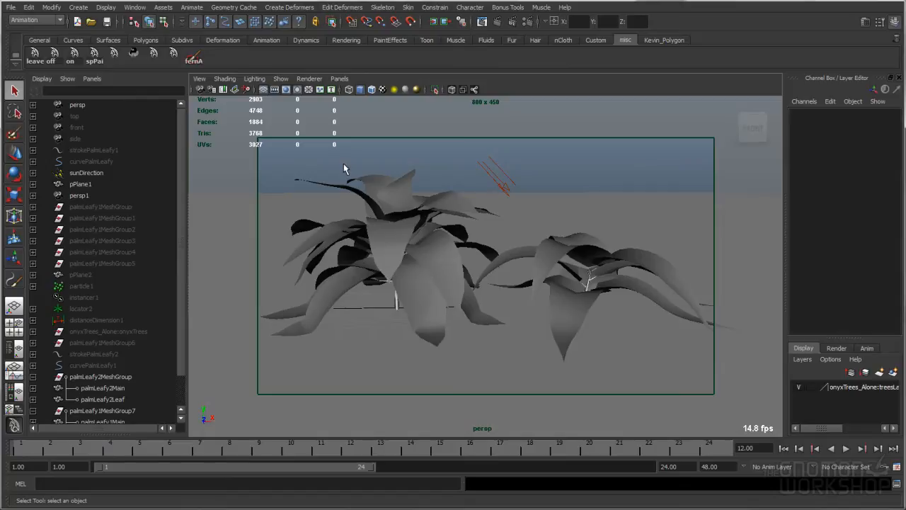
pyautogui.keyDown('alt'); pyautogui.moveTo(349, 205); pyautogui.dragTo(374, 248); pyautogui.keyUp('alt')
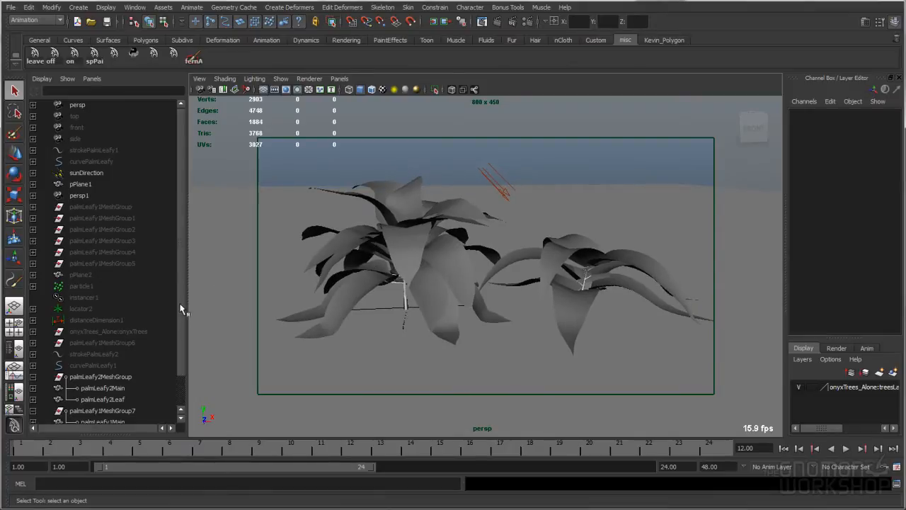
# Step: Collapse the palmLeafy2MeshGroup and palmLeafy1MeshGroup7 hierarchies
pyautogui.scroll(-1, 181, 384)
pyautogui.scroll(1, 181, 376)
pyautogui.click(33, 376)
pyautogui.click(32, 388)
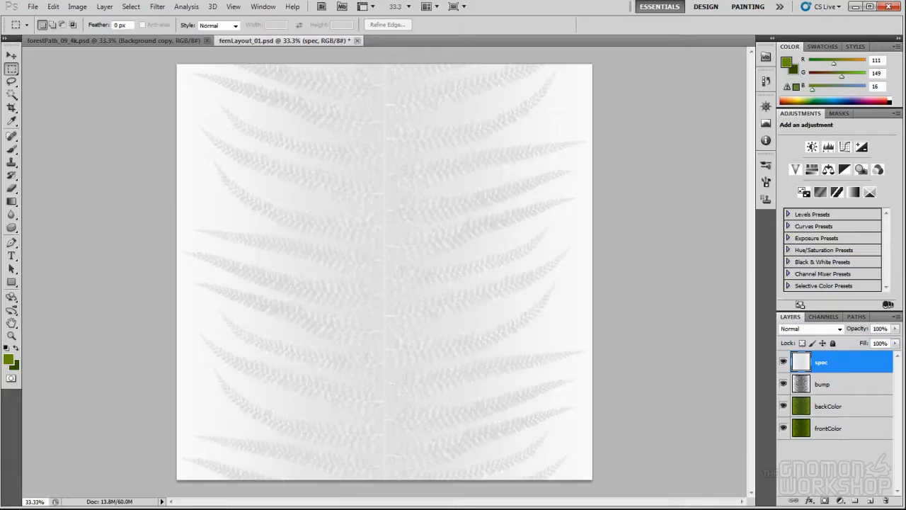
# Step: Close fernLayout_01.psd in Photoshop without saving and show forestPath_09_4k.psd full screen with the interface hidden
pyautogui.click(358, 40)
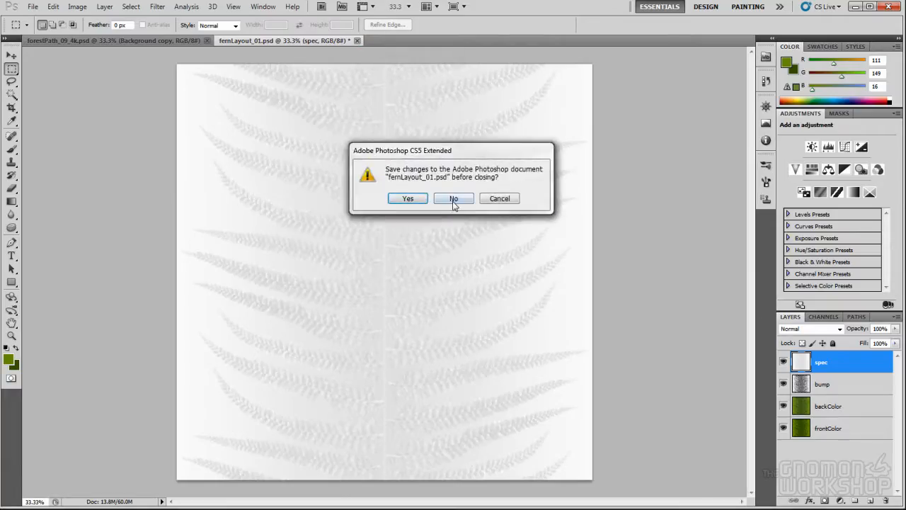
pyautogui.click(453, 196)
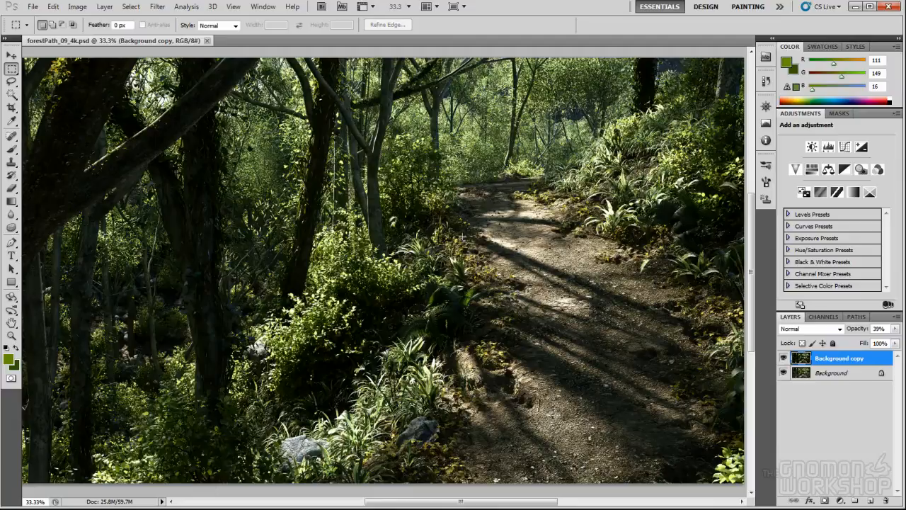
pyautogui.press('f')
pyautogui.press('f')
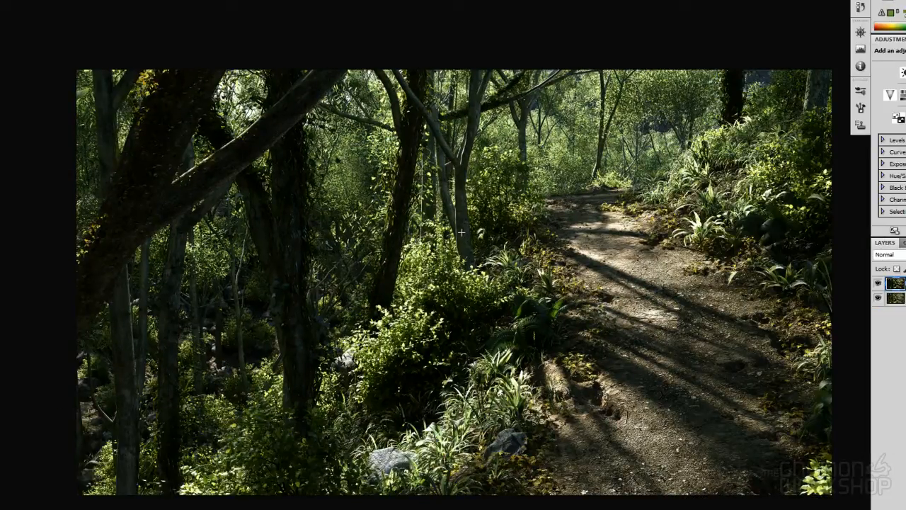
pyautogui.press('f')
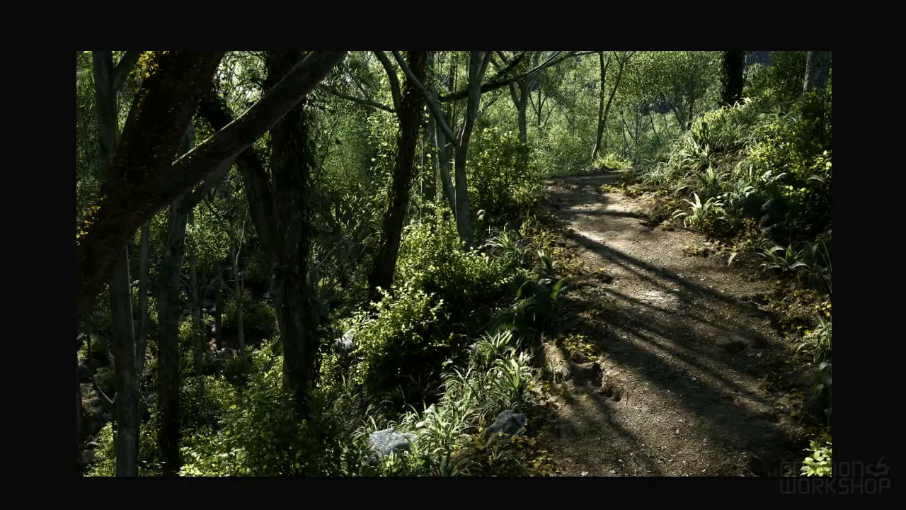